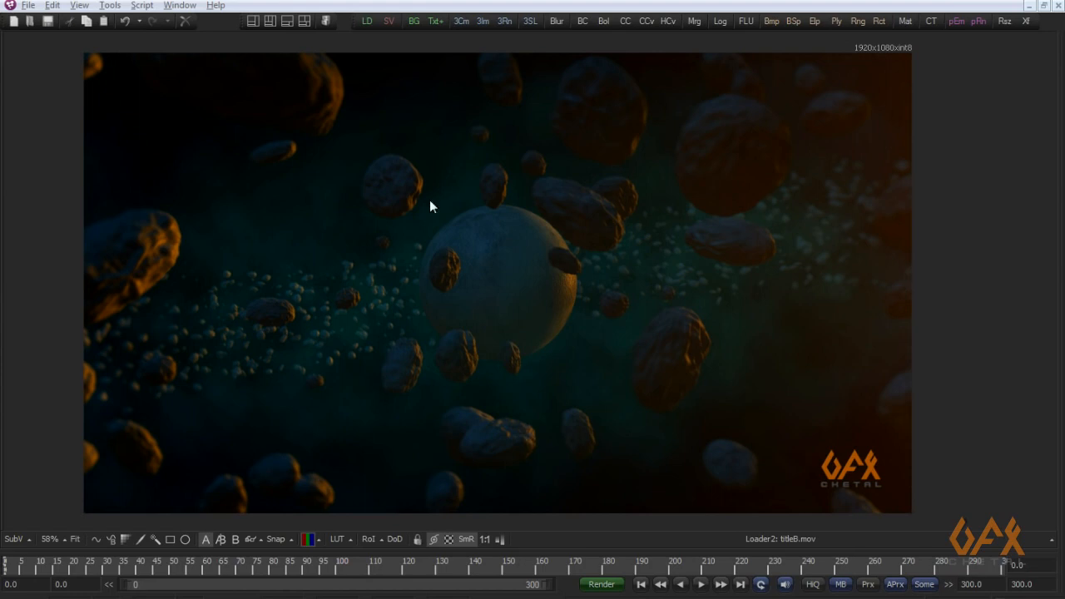
# - Bring back the node flow beneath the enlarged viewer and place the titleB.mov loader below the moon map loader
pyautogui.moveTo(361, 360); pyautogui.dragTo(476, 360)
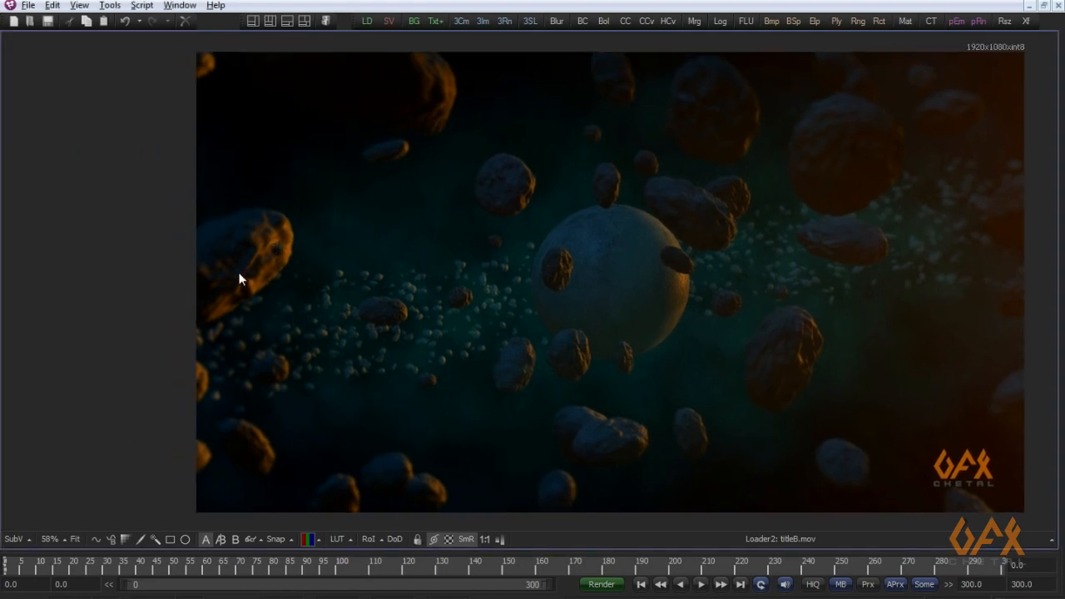
pyautogui.moveTo(240, 268); pyautogui.dragTo(181, 298)
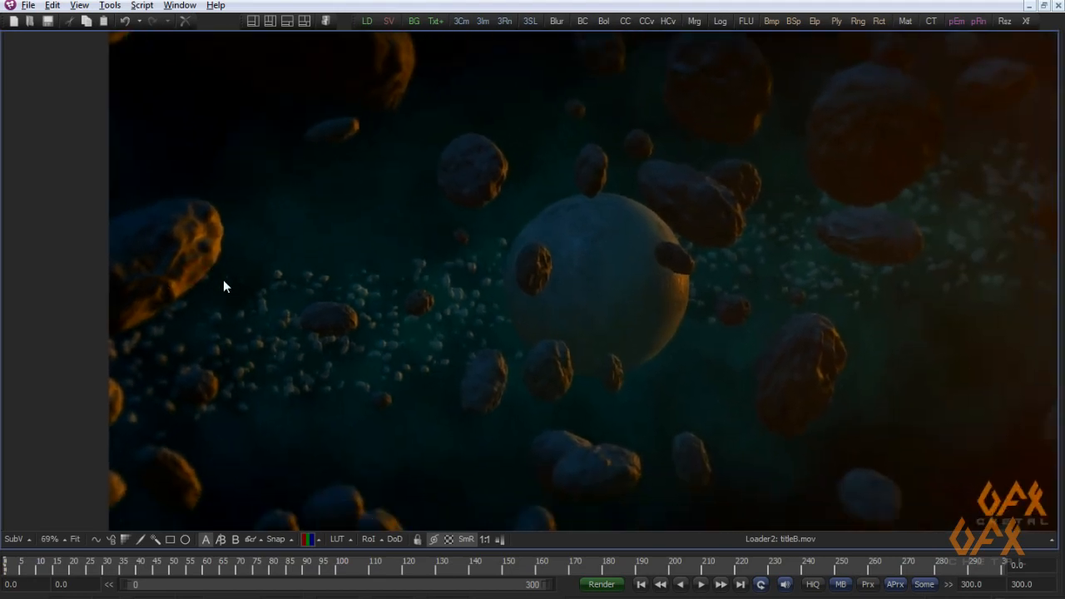
pyautogui.press('F4')
pyautogui.moveTo(450, 493); pyautogui.dragTo(283, 499)
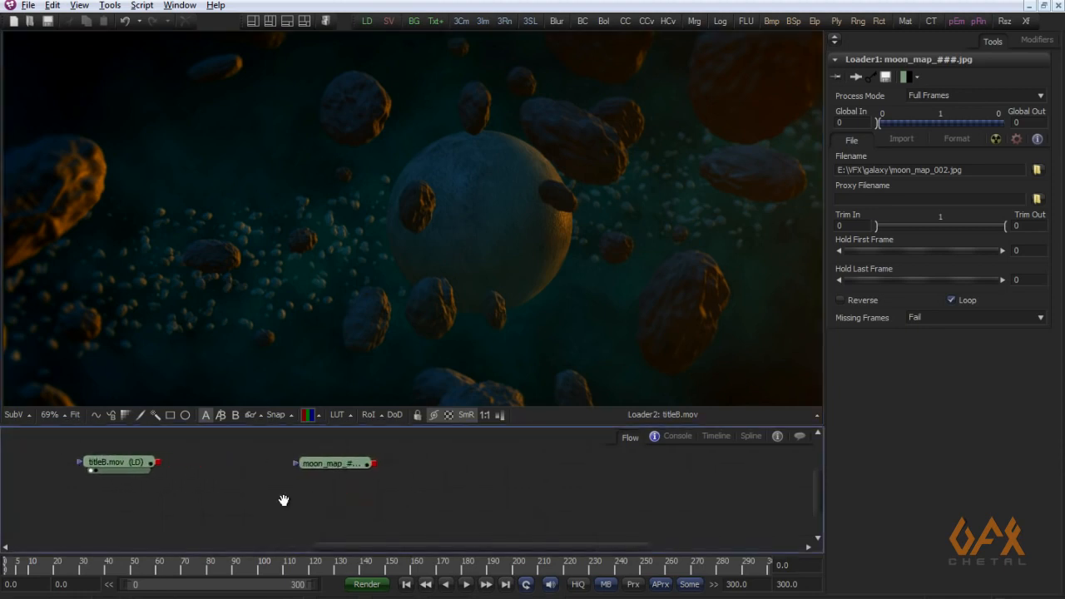
pyautogui.moveTo(138, 473); pyautogui.dragTo(203, 513)
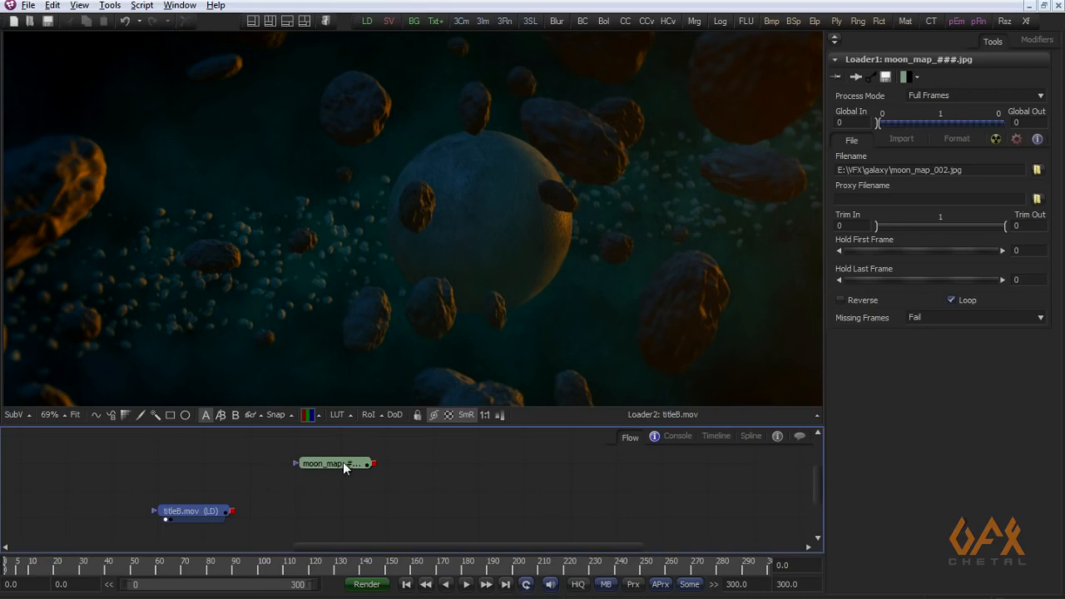
# - Display the moon map loader's image in the viewer and examine its surface texture
pyautogui.moveTo(347, 463); pyautogui.dragTo(394, 175)
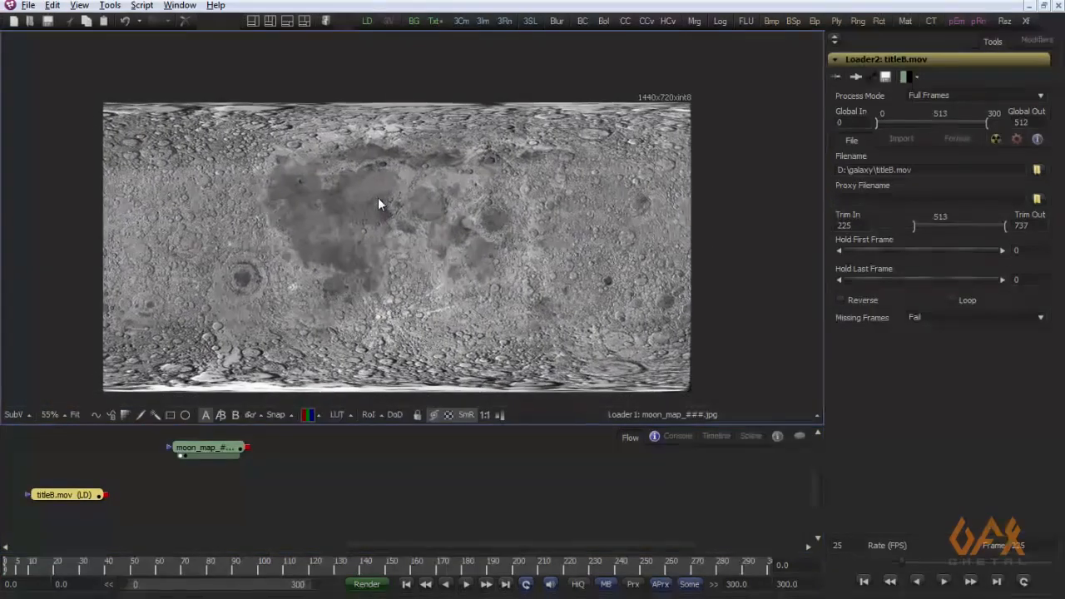
pyautogui.scroll(1, 378, 198)
pyautogui.moveTo(314, 305); pyautogui.dragTo(359, 241)
pyautogui.scroll(-1, 359, 241)
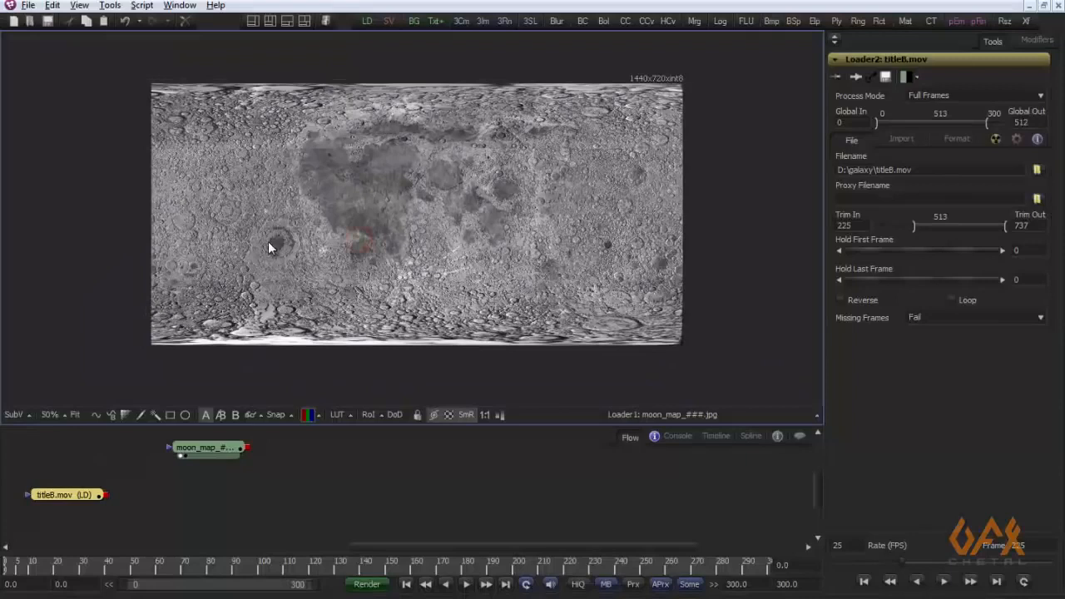
pyautogui.scroll(1, 286, 269)
# - Move the moon map and titleB.mov loaders apart to clear working space in the flow
pyautogui.moveTo(208, 447); pyautogui.dragTo(491, 438)
pyautogui.moveTo(257, 490); pyautogui.dragTo(224, 441)
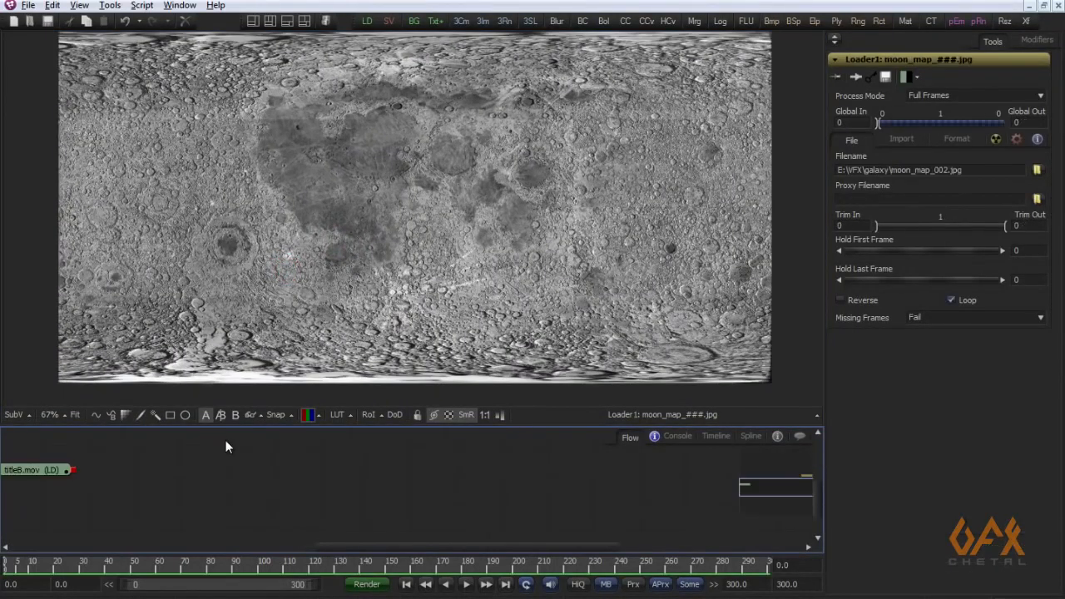
pyautogui.moveTo(327, 480); pyautogui.dragTo(274, 482)
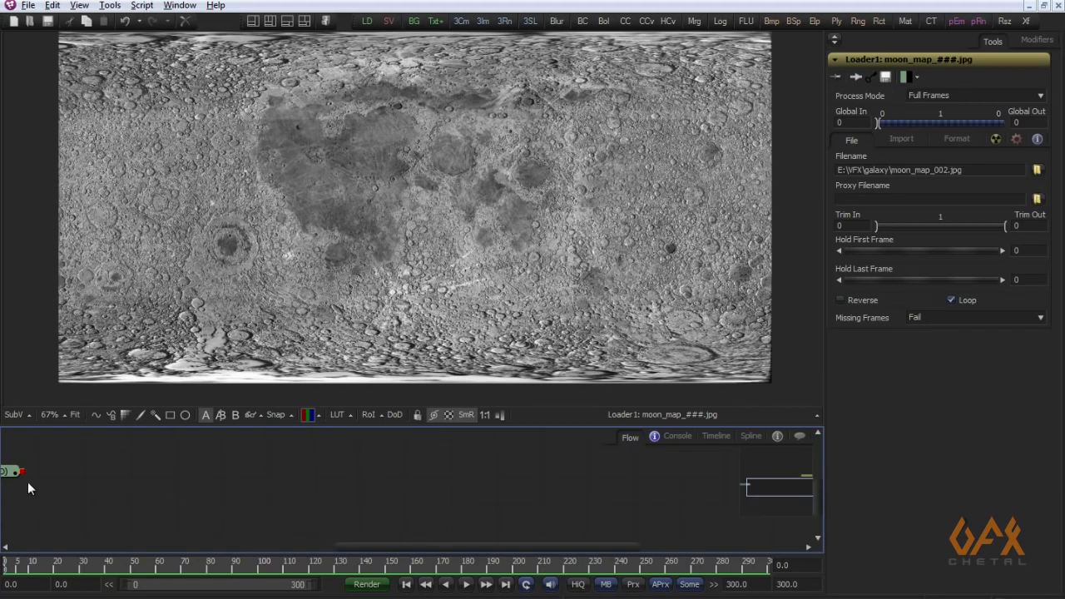
pyautogui.moveTo(13, 473); pyautogui.dragTo(32, 494)
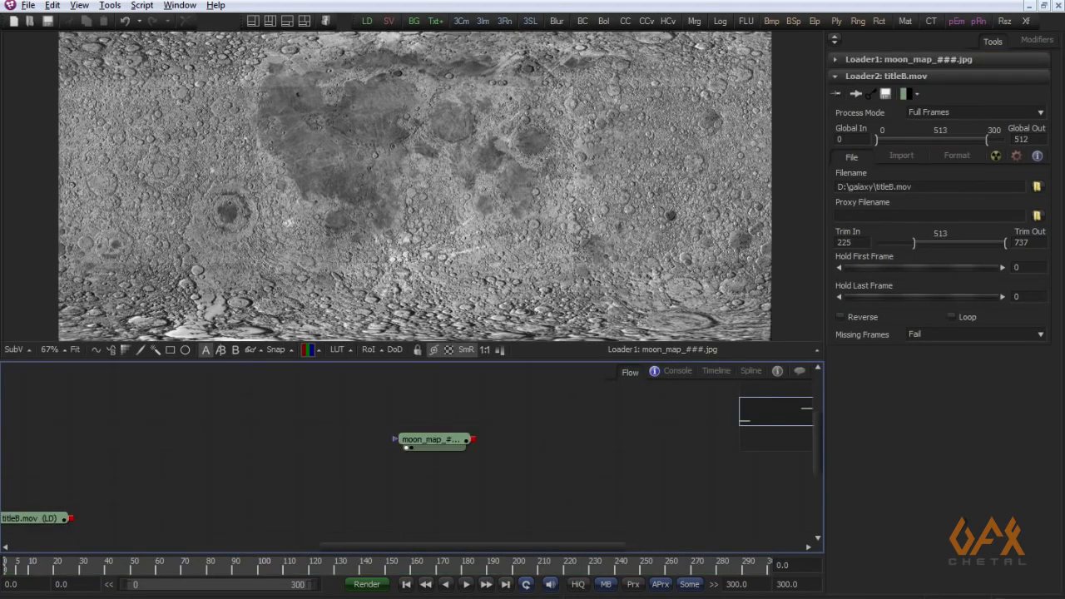
# - Add a Shape 3D node in the empty flow area and show its plane in the 3D viewer
pyautogui.click(110, 5)
pyautogui.moveTo(114, 29)
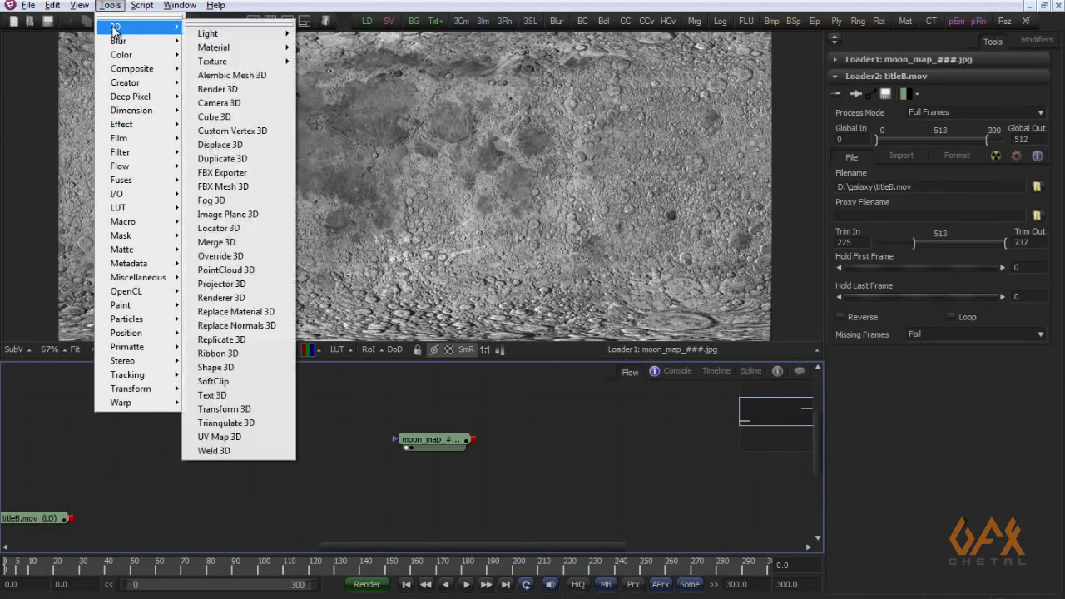
pyautogui.click(233, 371)
pyautogui.moveTo(307, 441); pyautogui.dragTo(272, 491)
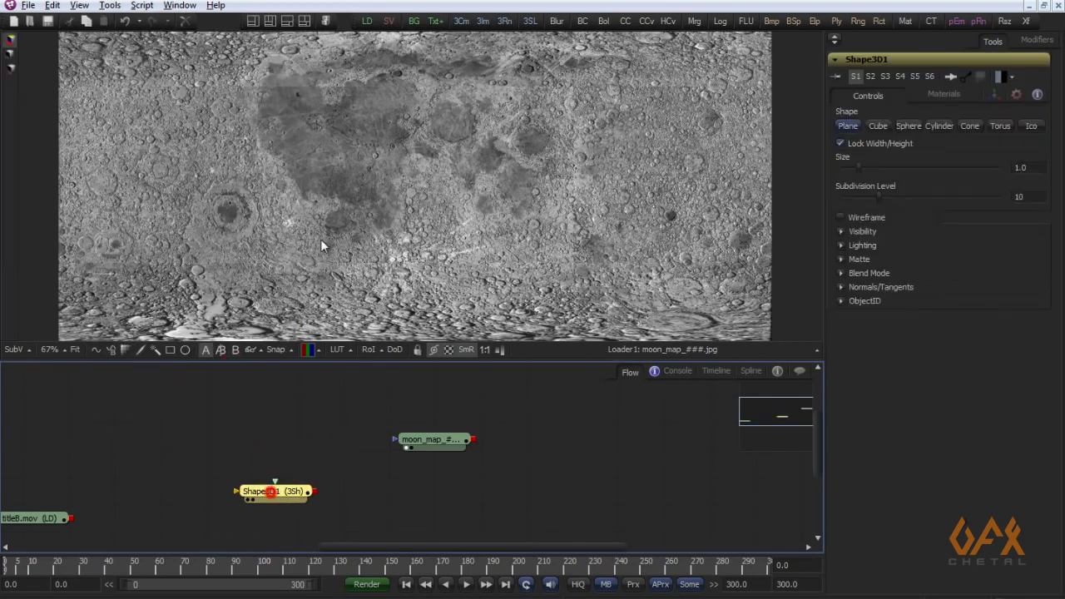
pyautogui.moveTo(323, 245); pyautogui.dragTo(316, 250)
pyautogui.moveTo(539, 256); pyautogui.dragTo(391, 238)
pyautogui.scroll(-1, 391, 236)
# - Reposition the moon map loader closer above the Shape3D1 node and turn on lighting in the 3D viewer
pyautogui.moveTo(430, 442); pyautogui.dragTo(346, 386)
pyautogui.click(278, 514)
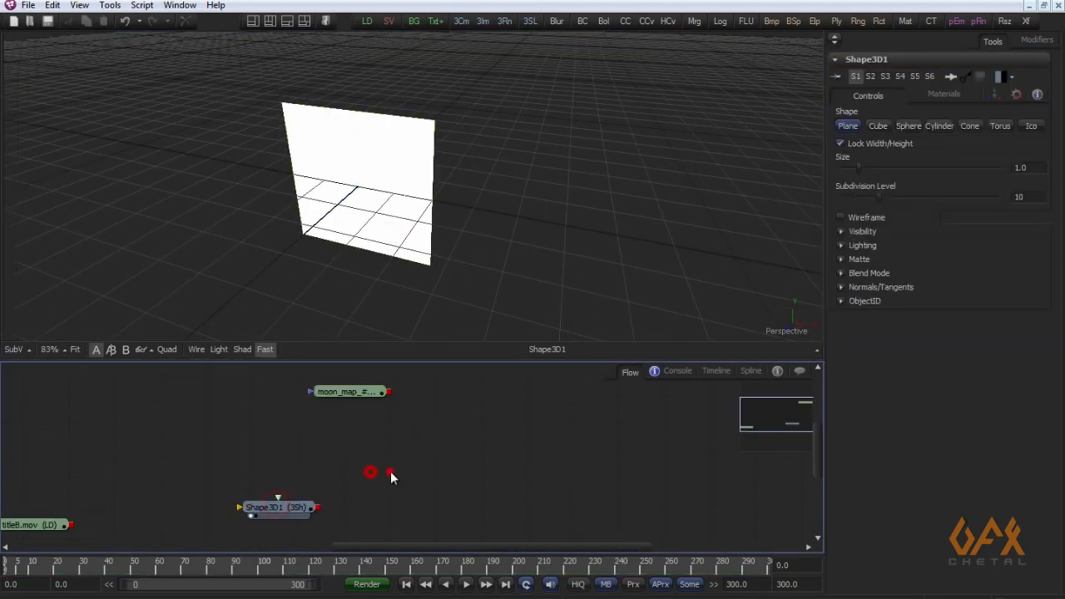
pyautogui.moveTo(390, 471); pyautogui.dragTo(321, 418)
pyautogui.click(255, 495)
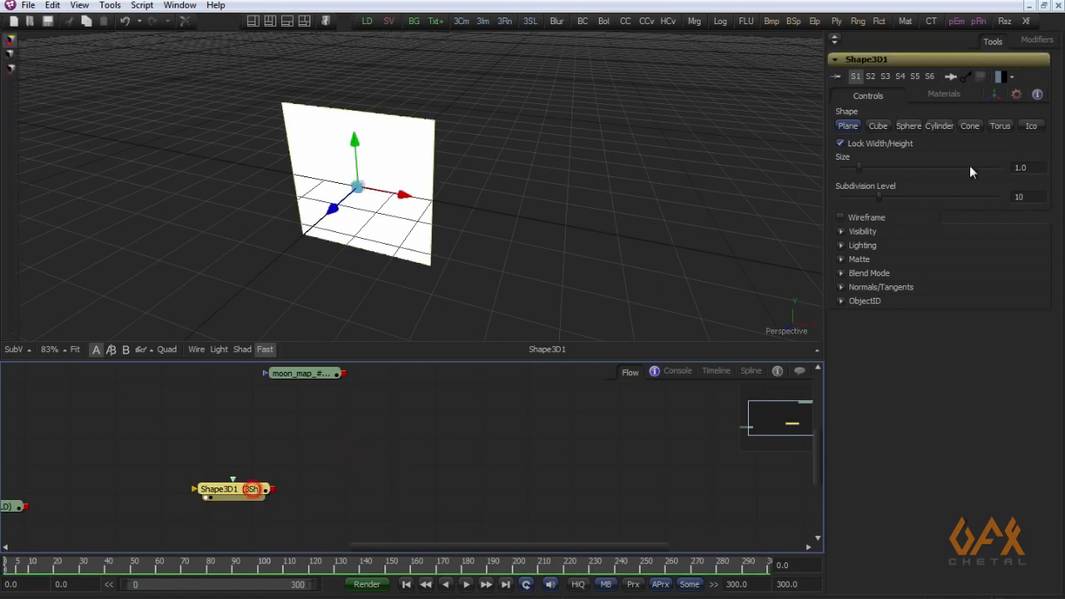
pyautogui.click(218, 350)
pyautogui.moveTo(347, 257)
pyautogui.mouseDown()
pyautogui.moveTo(285, 234)
pyautogui.moveTo(340, 241)
pyautogui.mouseUp()
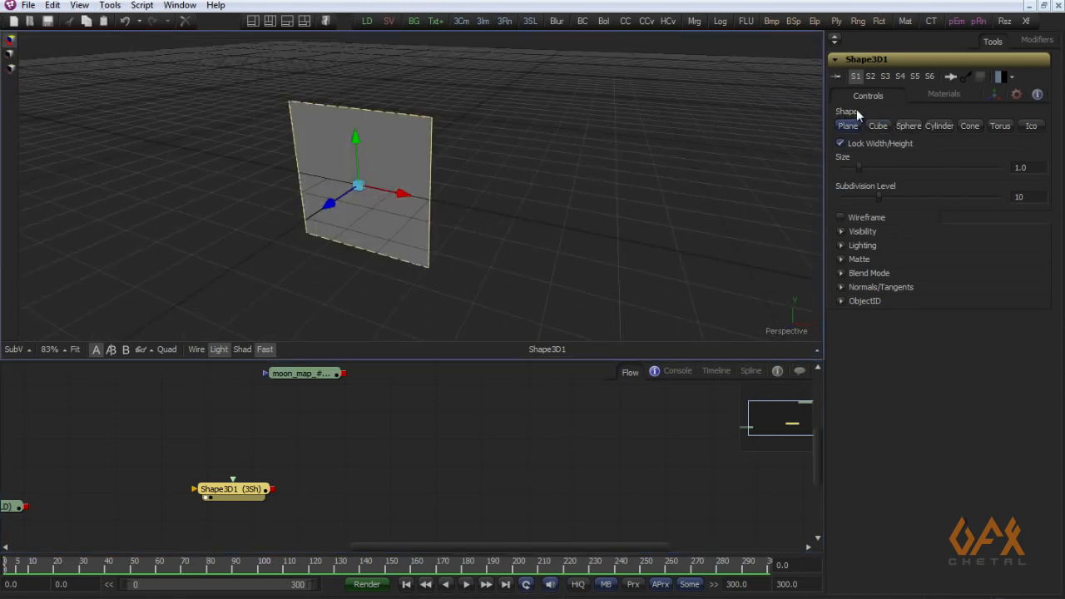
# - Change Shape3D1 to a sphere and set both its base and height subdivision levels to 60
pyautogui.click(910, 126)
pyautogui.moveTo(499, 209); pyautogui.dragTo(462, 233)
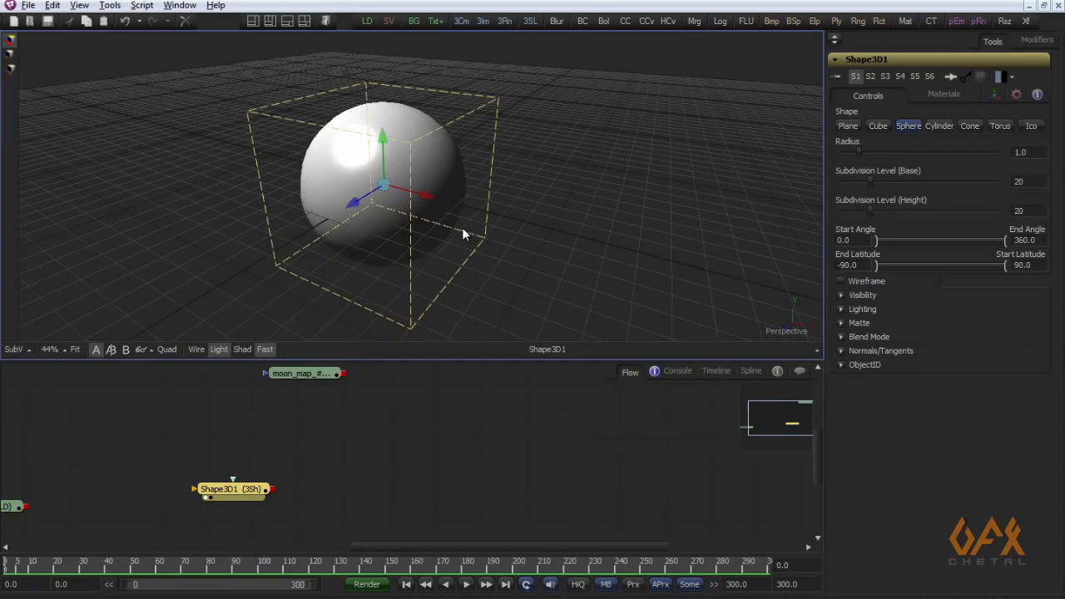
pyautogui.click(1032, 181)
pyautogui.write('60')
pyautogui.press('Tab')
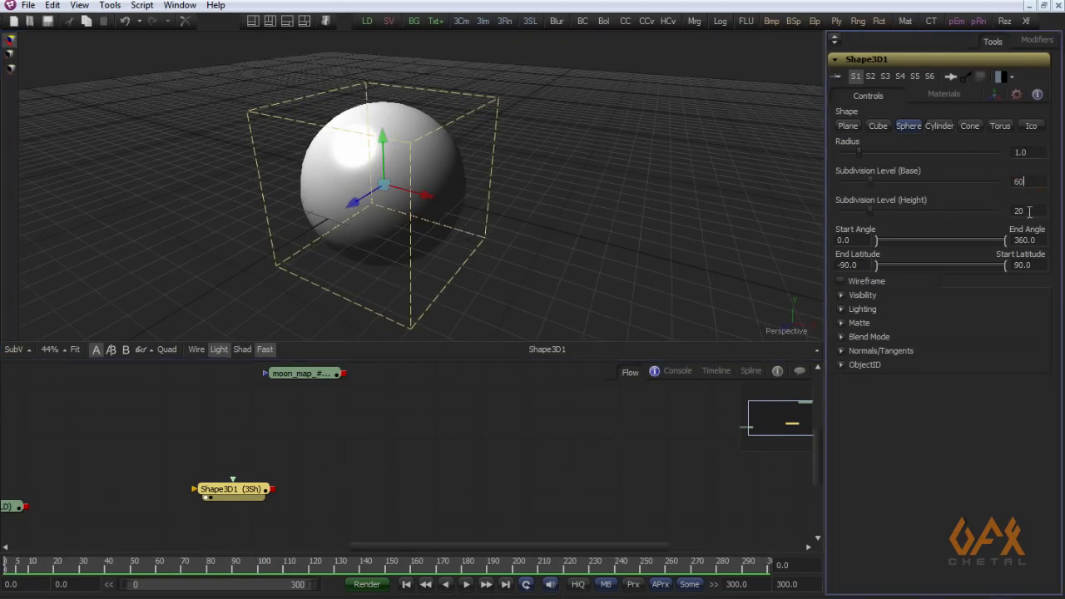
pyautogui.write('60')
pyautogui.press('Tab')
pyautogui.moveTo(423, 171); pyautogui.dragTo(370, 216)
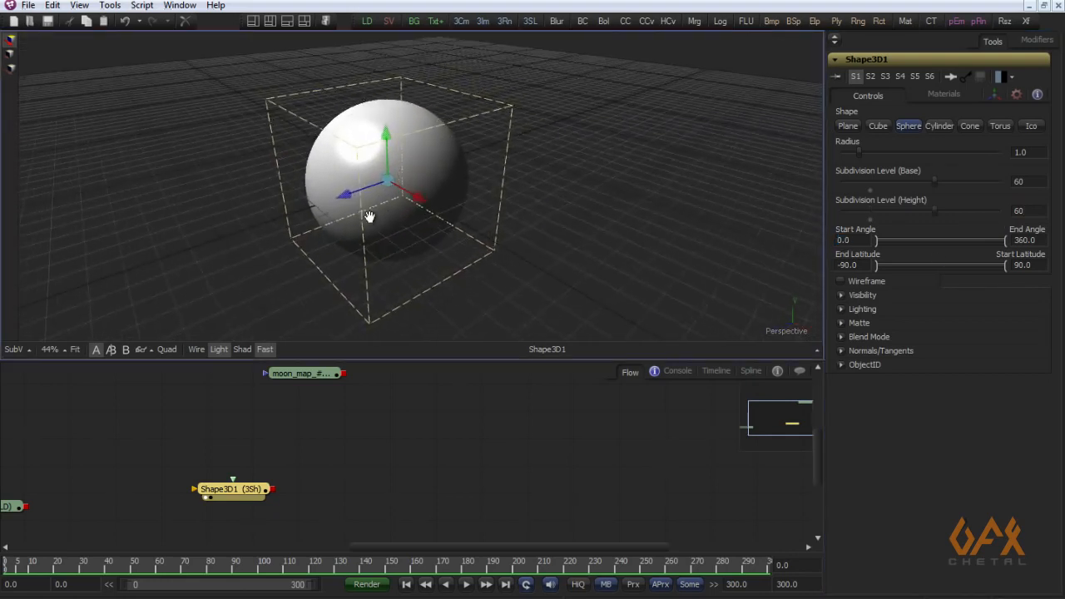
# - Add a FastNoise node and place it above and beside the sphere node in the flow
pyautogui.moveTo(315, 422); pyautogui.dragTo(281, 431)
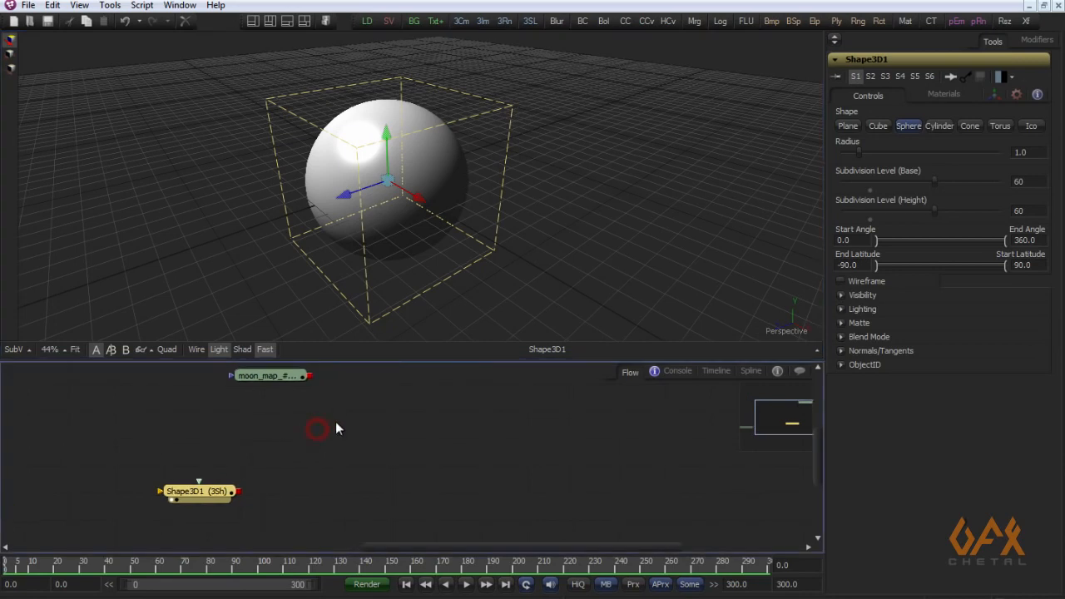
pyautogui.moveTo(322, 168); pyautogui.dragTo(325, 200)
pyautogui.moveTo(313, 418); pyautogui.dragTo(274, 423)
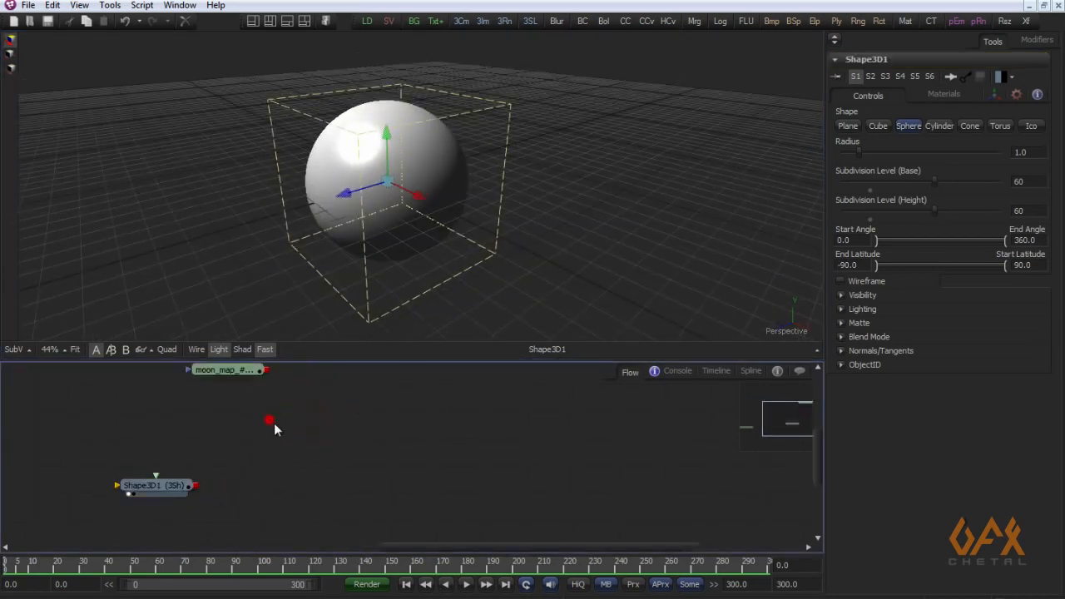
pyautogui.click(110, 6)
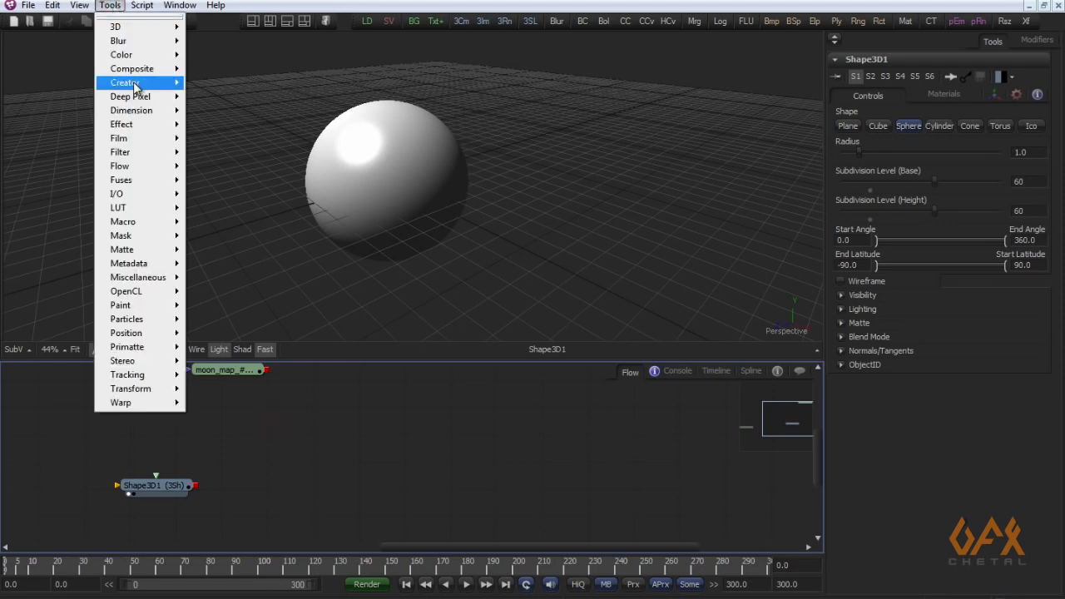
pyautogui.moveTo(138, 84)
pyautogui.click(223, 117)
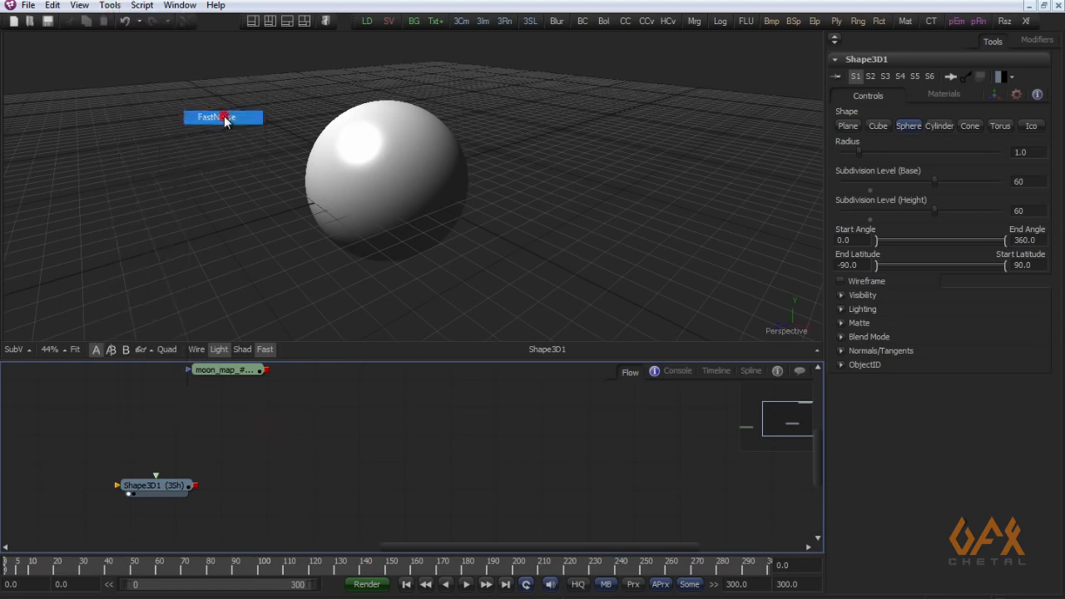
pyautogui.moveTo(264, 429); pyautogui.dragTo(322, 425)
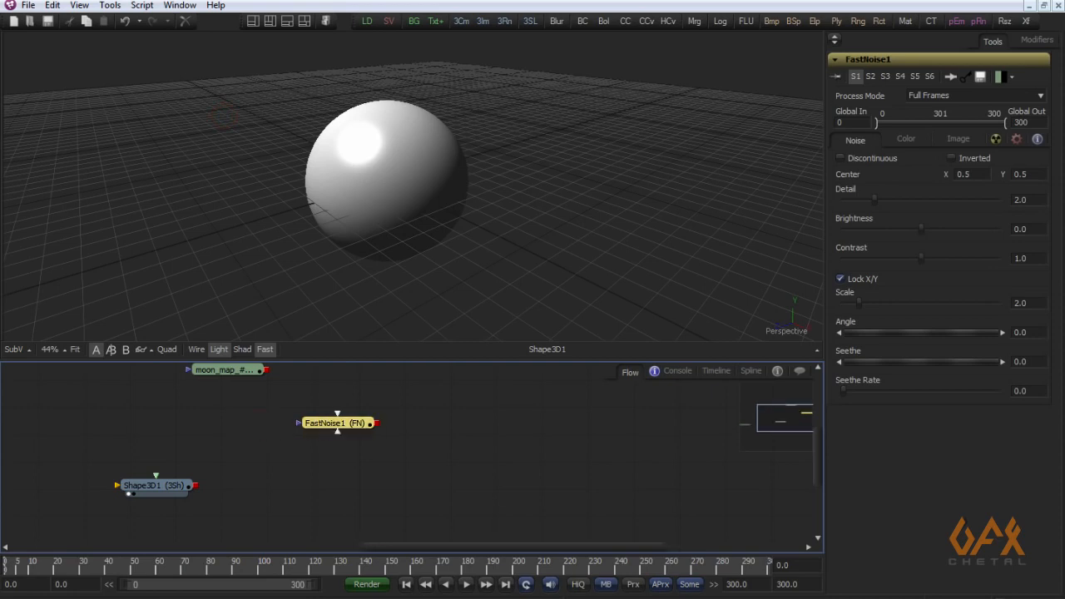
# - Switch to a side-by-side viewer layout and show the FastNoise1 output next to the sphere
pyautogui.click(270, 25)
pyautogui.moveTo(362, 427); pyautogui.dragTo(614, 161)
pyautogui.scroll(-6, 680, 178)
pyautogui.scroll(-6, 264, 185)
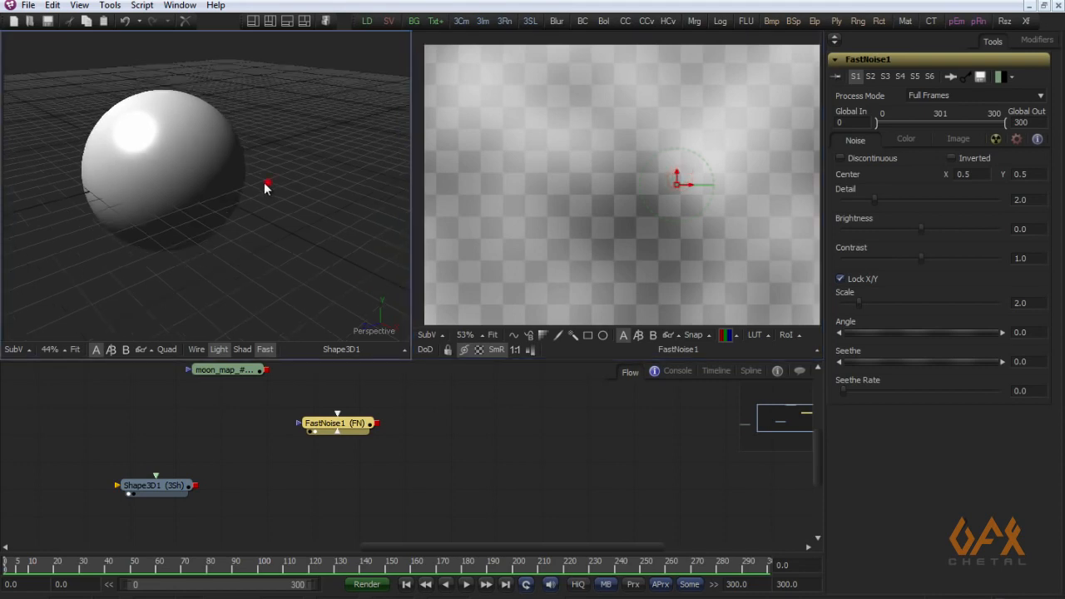
# - Make the FastNoise1 background opaque by setting the alpha of Color 1 to 1.0
pyautogui.click(353, 424)
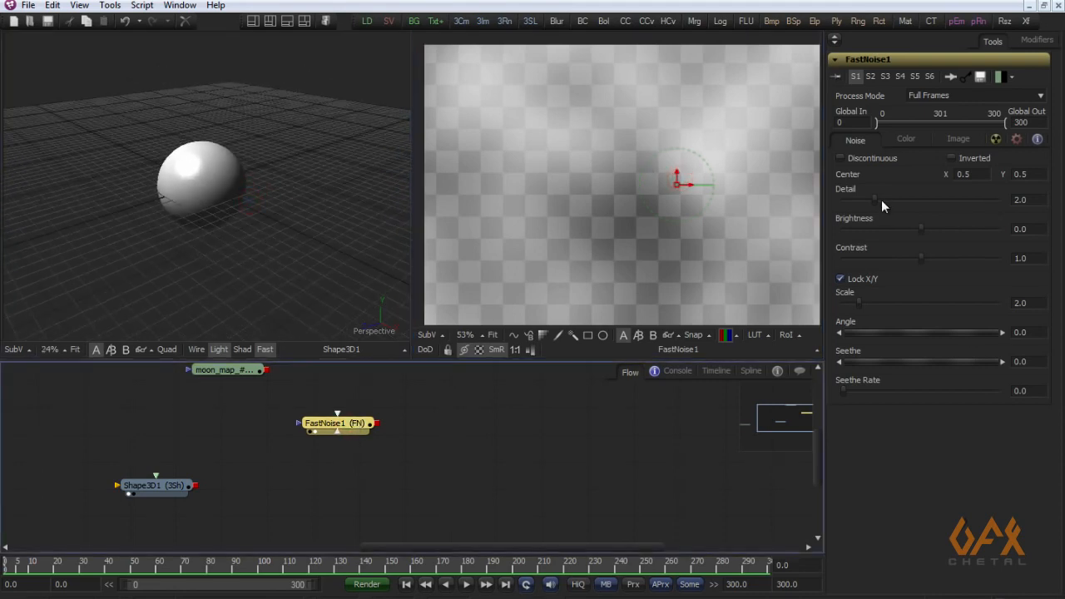
pyautogui.click(908, 140)
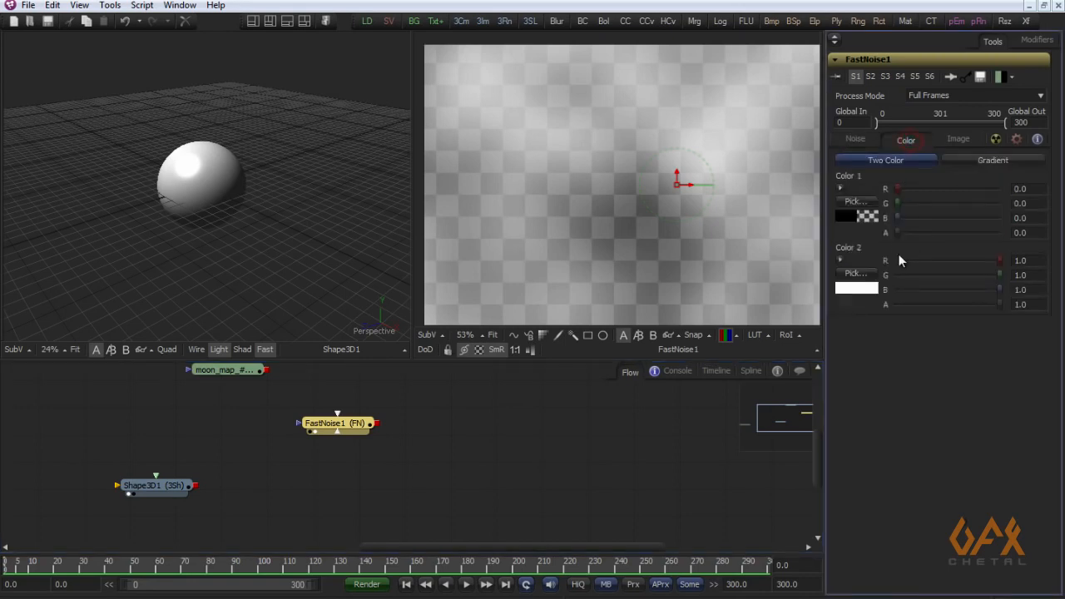
pyautogui.moveTo(897, 233); pyautogui.dragTo(1010, 233)
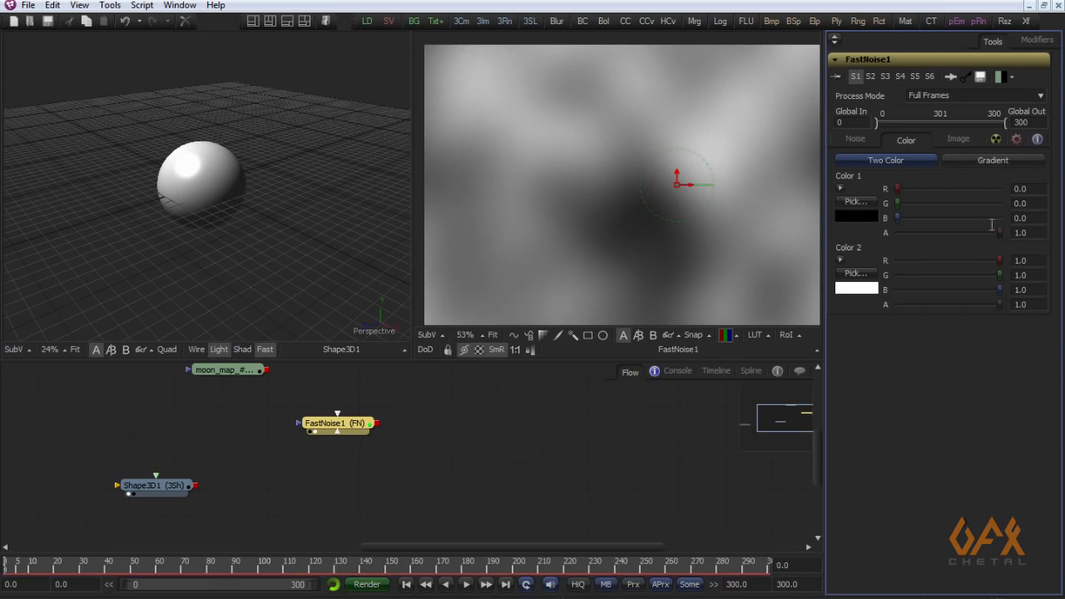
# - Raise the FastNoise1 detail to about 8.52 and its scale to about 6.57
pyautogui.click(850, 141)
pyautogui.moveTo(874, 202); pyautogui.dragTo(975, 200)
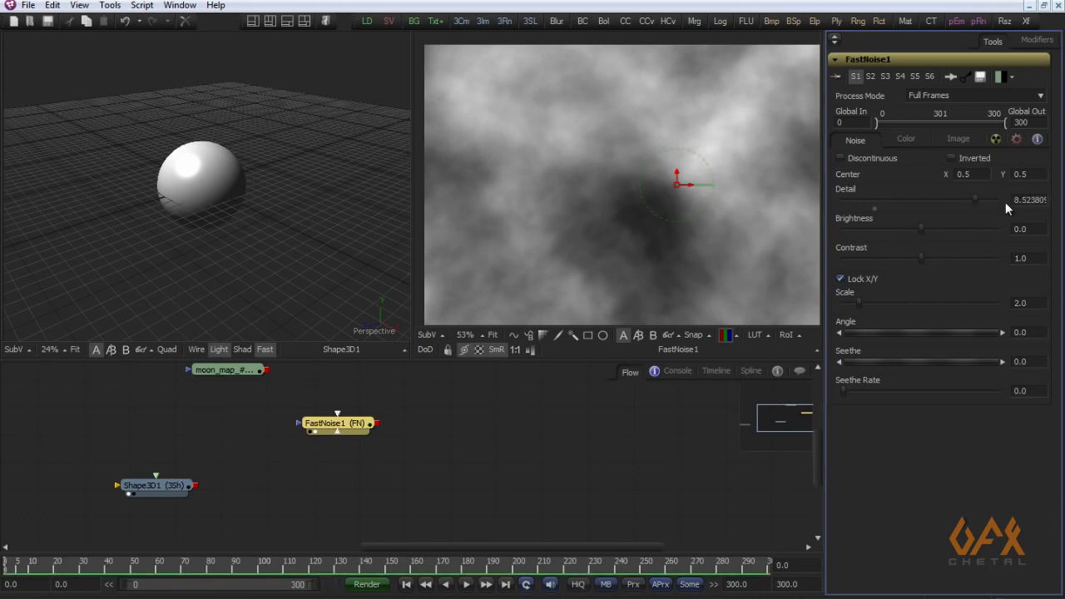
pyautogui.moveTo(656, 212); pyautogui.dragTo(641, 193)
pyautogui.moveTo(859, 303); pyautogui.dragTo(894, 303)
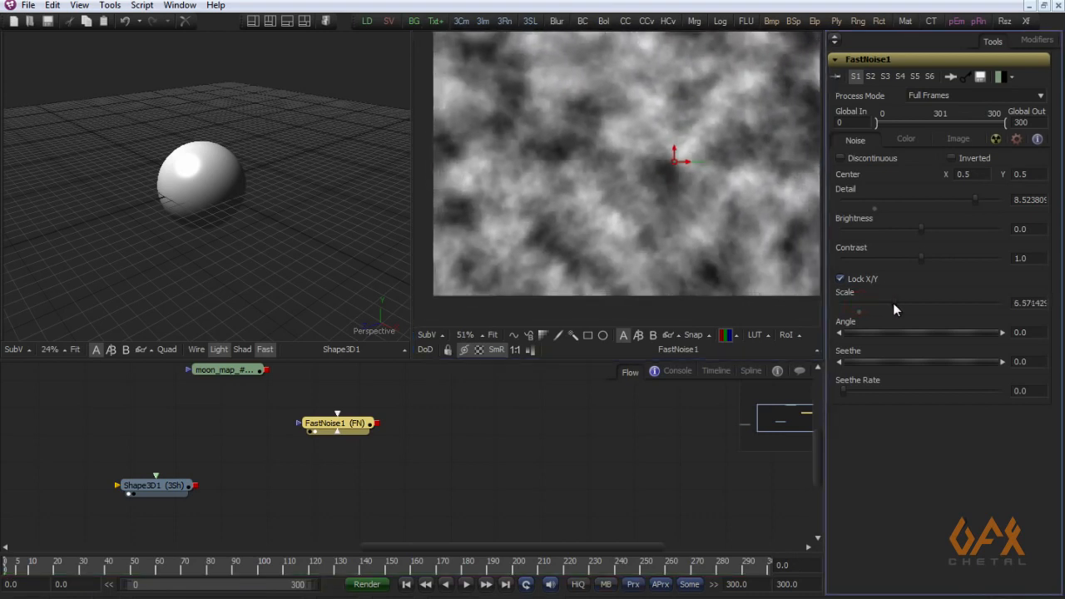
pyautogui.moveTo(667, 191); pyautogui.dragTo(596, 205)
pyautogui.scroll(-1, 596, 205)
# - Move Shape3D1 slightly nearer the noise node and add a Displace 3D node connected to its output
pyautogui.moveTo(146, 488); pyautogui.dragTo(177, 488)
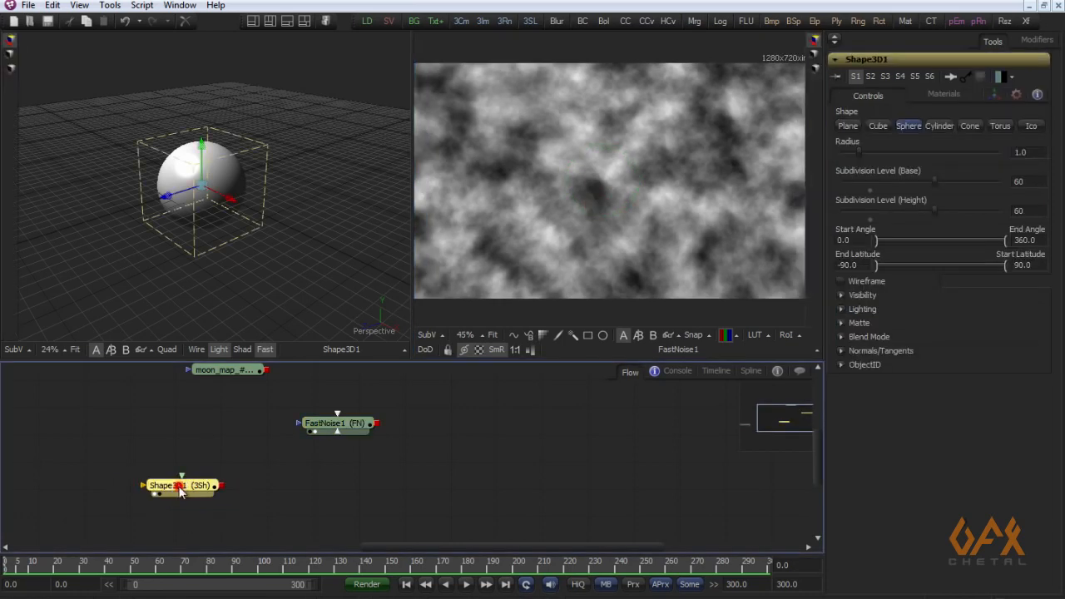
pyautogui.click(110, 5)
pyautogui.moveTo(120, 29)
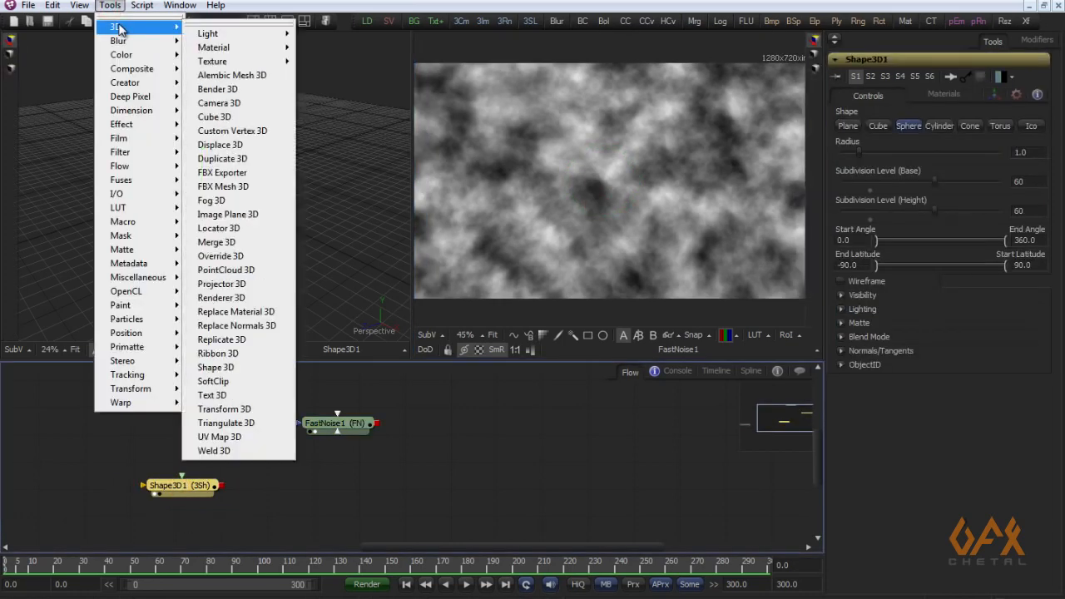
pyautogui.click(225, 148)
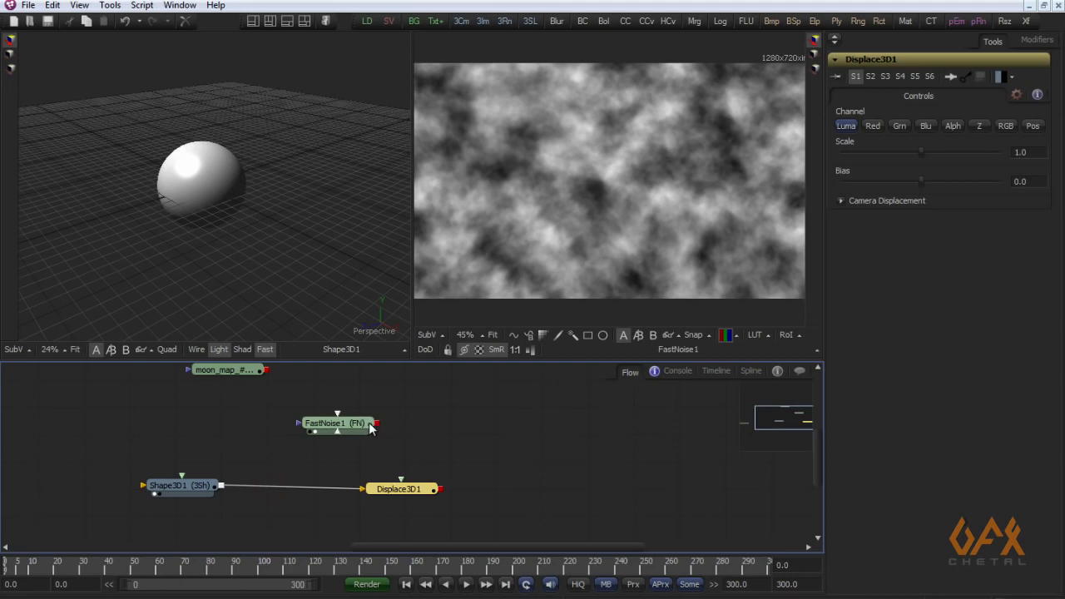
# - Connect FastNoise1 to the displacement input of Displace3D1 and show the displaced sphere in the first viewer
pyautogui.moveTo(378, 427)
pyautogui.mouseDown()
pyautogui.moveTo(402, 490)
pyautogui.moveTo(298, 302)
pyautogui.moveTo(272, 220)
pyautogui.moveTo(135, 264)
pyautogui.moveTo(317, 248)
pyautogui.moveTo(121, 280)
pyautogui.moveTo(195, 231)
pyautogui.moveTo(220, 258)
pyautogui.mouseUp()
pyautogui.moveTo(270, 293); pyautogui.dragTo(177, 261)
pyautogui.moveTo(197, 165); pyautogui.dragTo(202, 271)
# - Show the undisplaced Shape3D1 sphere in the second viewer with lighting turned on and select its node
pyautogui.moveTo(179, 485); pyautogui.dragTo(542, 209)
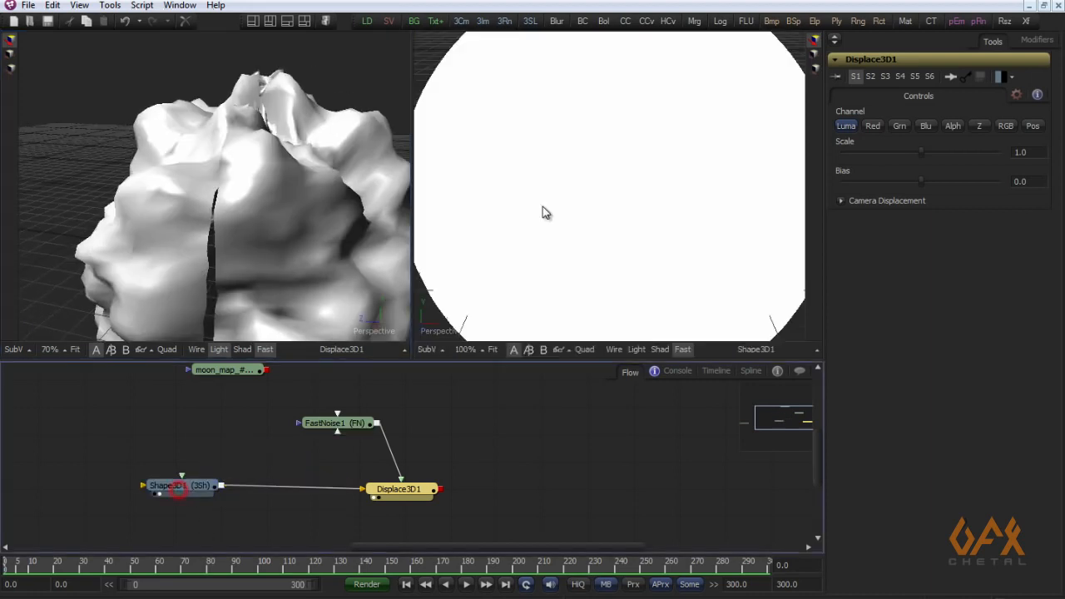
pyautogui.click(634, 351)
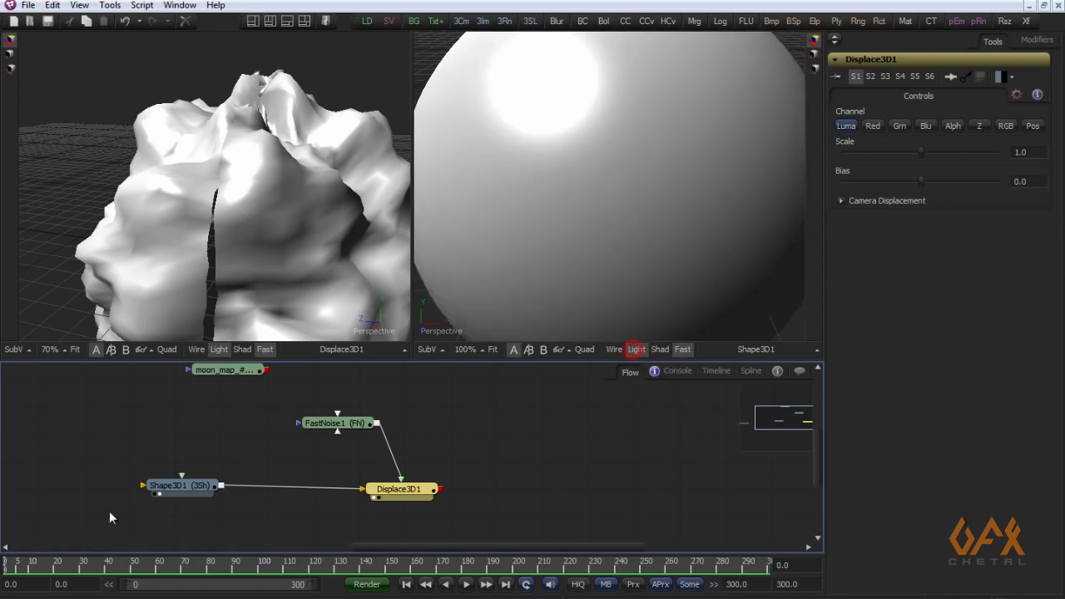
pyautogui.click(180, 492)
pyautogui.scroll(-3, 642, 166)
pyautogui.moveTo(685, 254); pyautogui.dragTo(525, 230)
# - Reduce the sphere's End Angle to 288 and try adjusting its End Latitude
pyautogui.moveTo(1008, 241); pyautogui.dragTo(980, 241)
pyautogui.moveTo(761, 178); pyautogui.dragTo(481, 209)
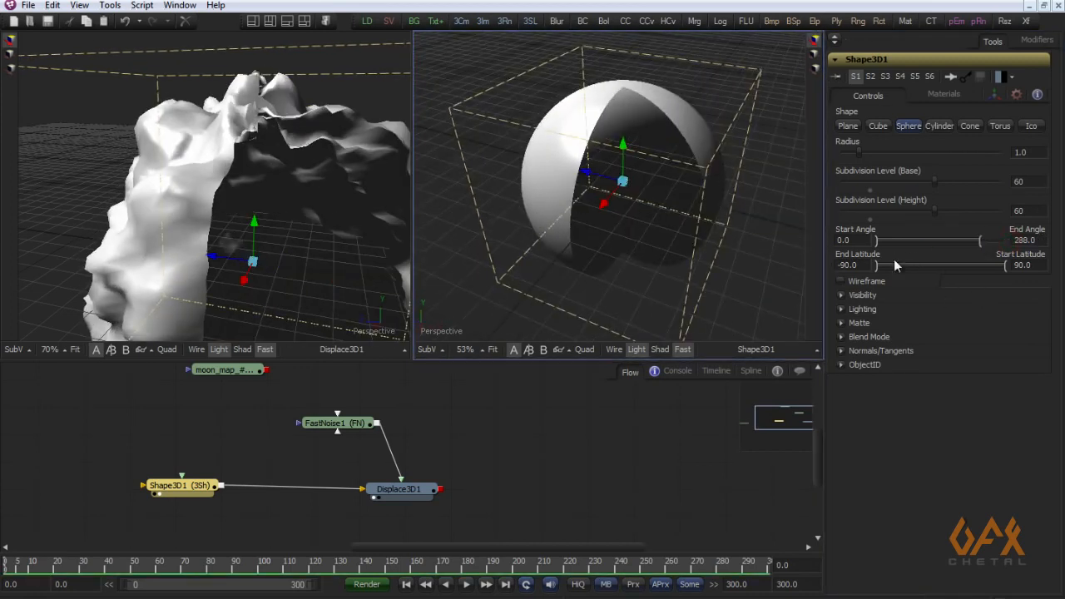
pyautogui.moveTo(875, 265); pyautogui.dragTo(849, 278)
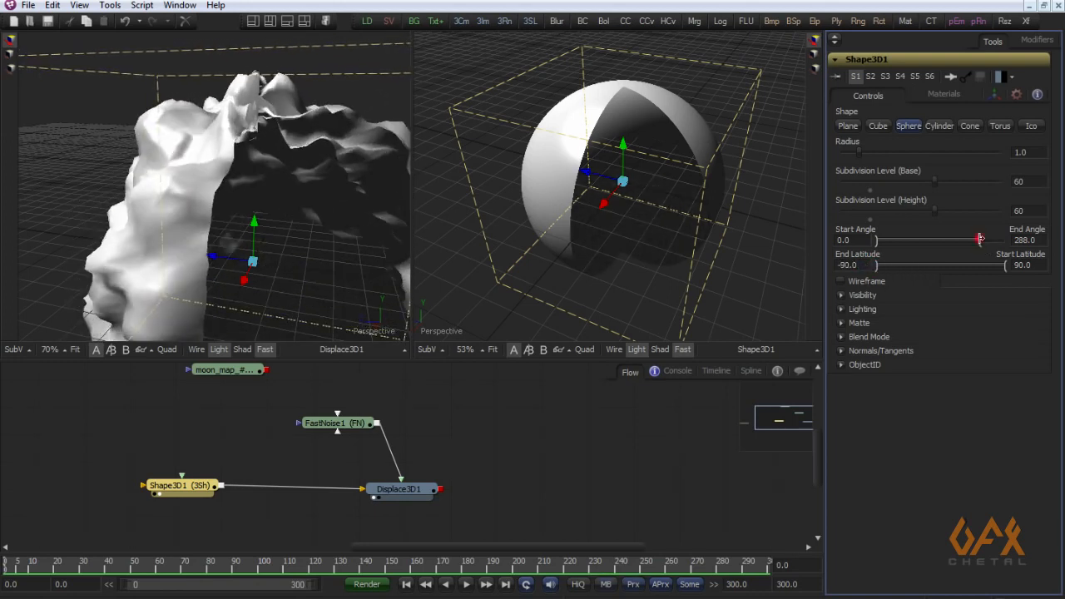
# - Restore the sphere's End Angle to 360 and move Shape3D1 farther away from Displace3D1 in the flow
pyautogui.moveTo(980, 239); pyautogui.dragTo(1005, 239)
pyautogui.moveTo(294, 236); pyautogui.dragTo(406, 319)
pyautogui.moveTo(190, 486); pyautogui.dragTo(134, 495)
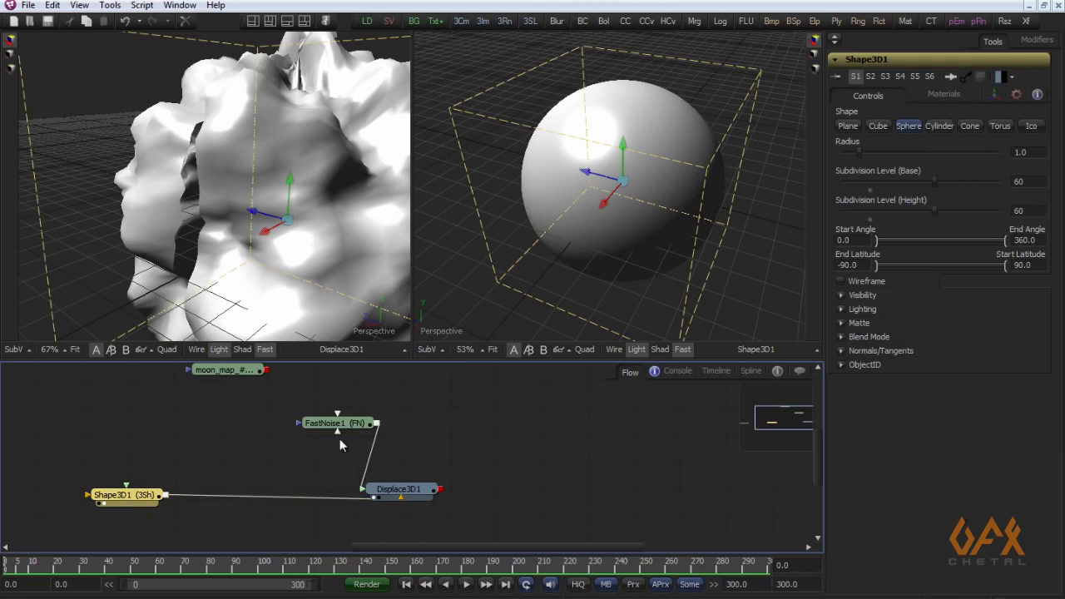
# - Insert a Weld 3D node between Shape3D1 and Displace3D1 and check the seam of the displaced sphere
pyautogui.click(143, 496)
pyautogui.click(110, 5)
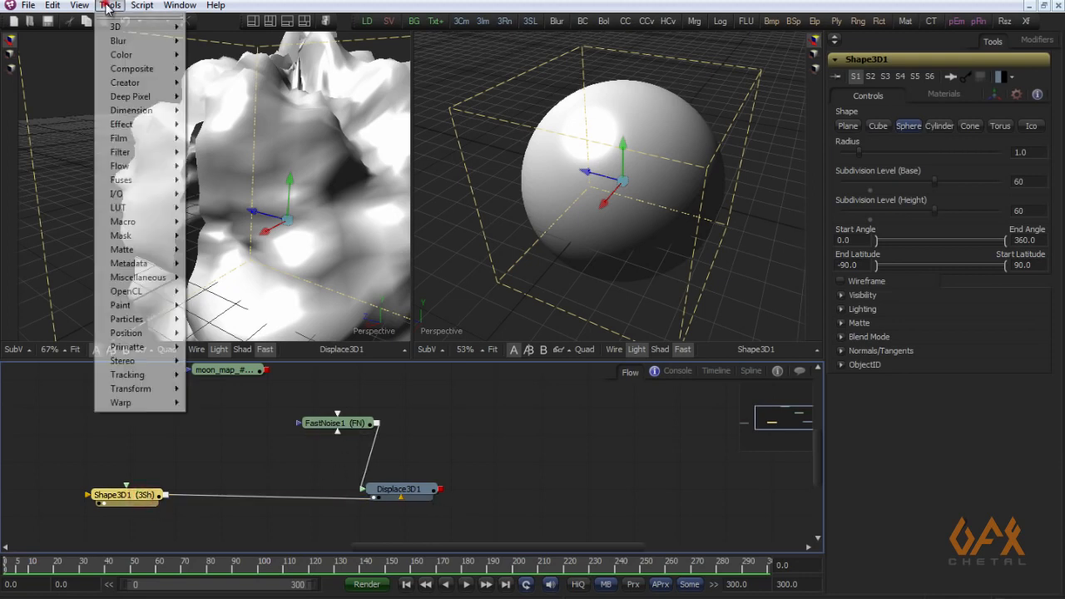
pyautogui.moveTo(119, 33)
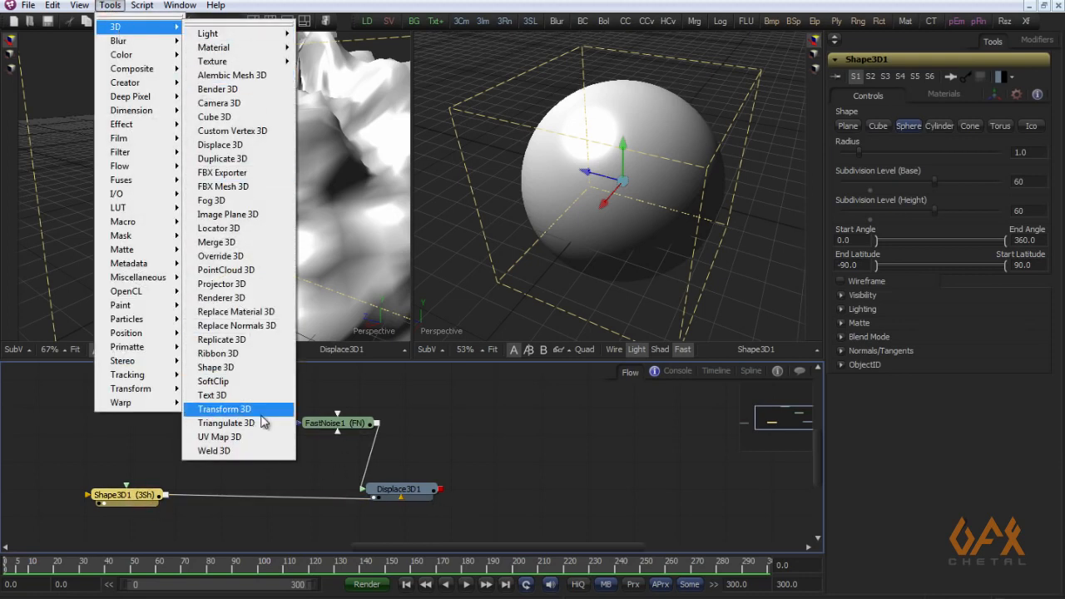
pyautogui.click(214, 452)
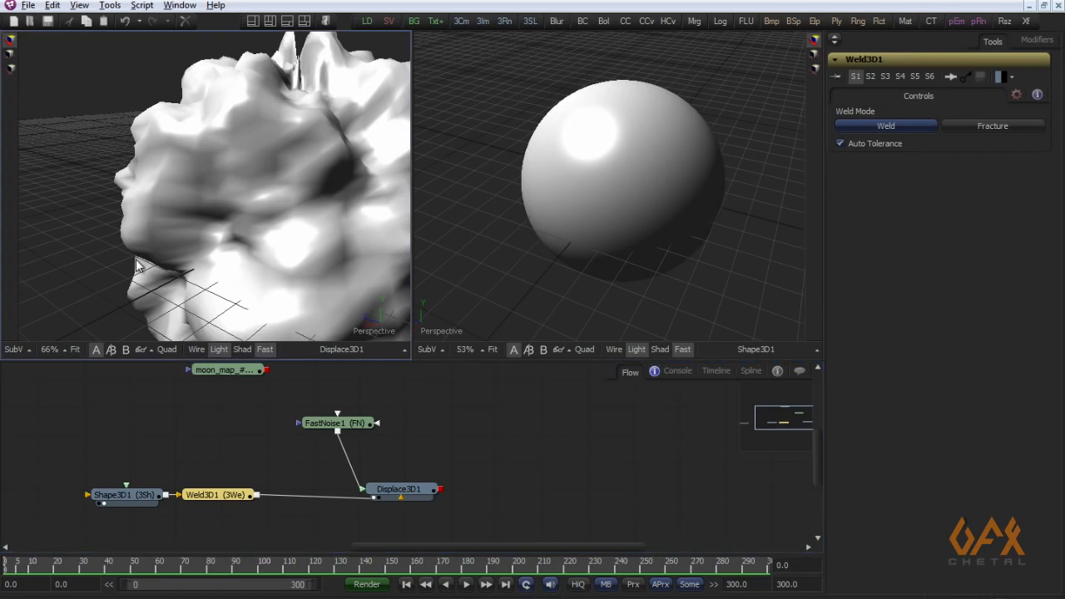
pyautogui.moveTo(228, 257); pyautogui.dragTo(263, 45)
pyautogui.moveTo(213, 163); pyautogui.dragTo(156, 238)
# - Move FastNoise1 above Displace3D1 and the moon_map loader above Shape3D1
pyautogui.moveTo(303, 414); pyautogui.dragTo(360, 432)
pyautogui.moveTo(169, 420); pyautogui.dragTo(238, 448)
pyautogui.moveTo(266, 407); pyautogui.dragTo(164, 419)
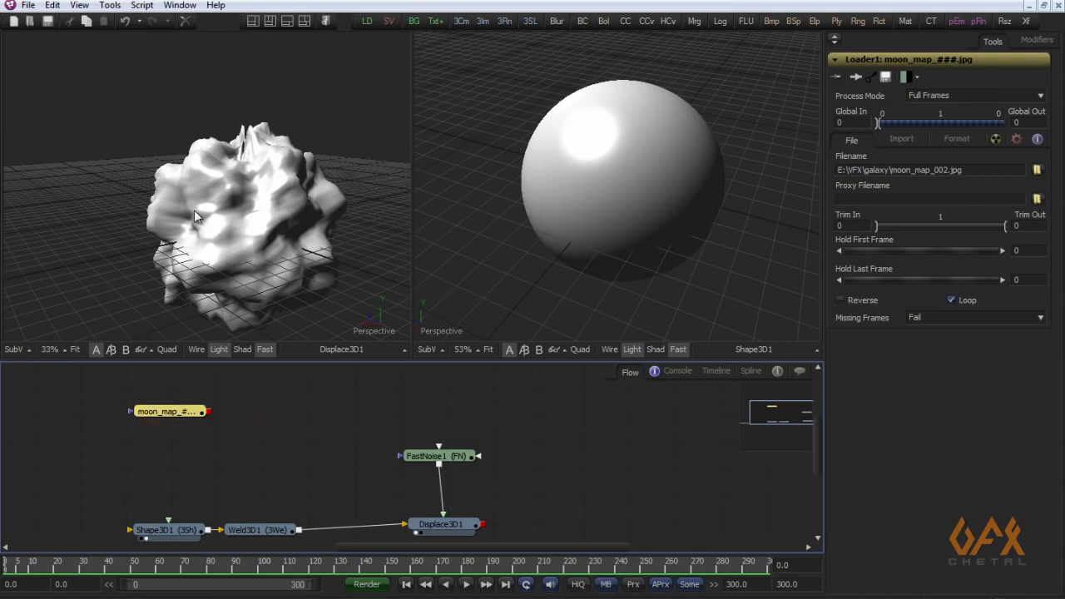
# - Show the moon_map image in the first viewer and shift its loader node slightly up and away from the other nodes
pyautogui.moveTo(171, 412); pyautogui.dragTo(166, 215)
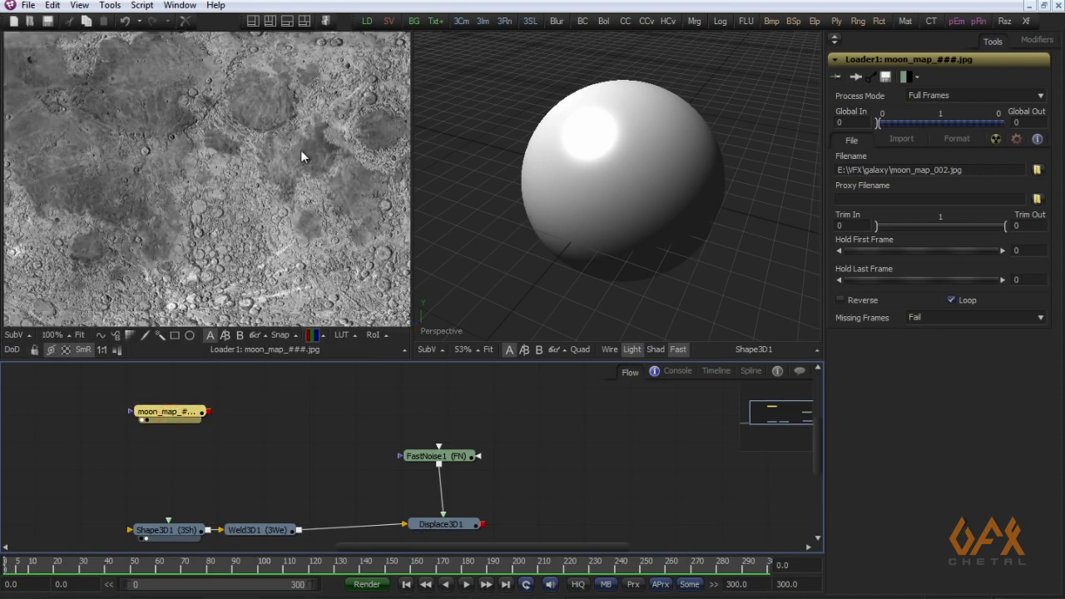
pyautogui.moveTo(265, 418); pyautogui.dragTo(198, 408)
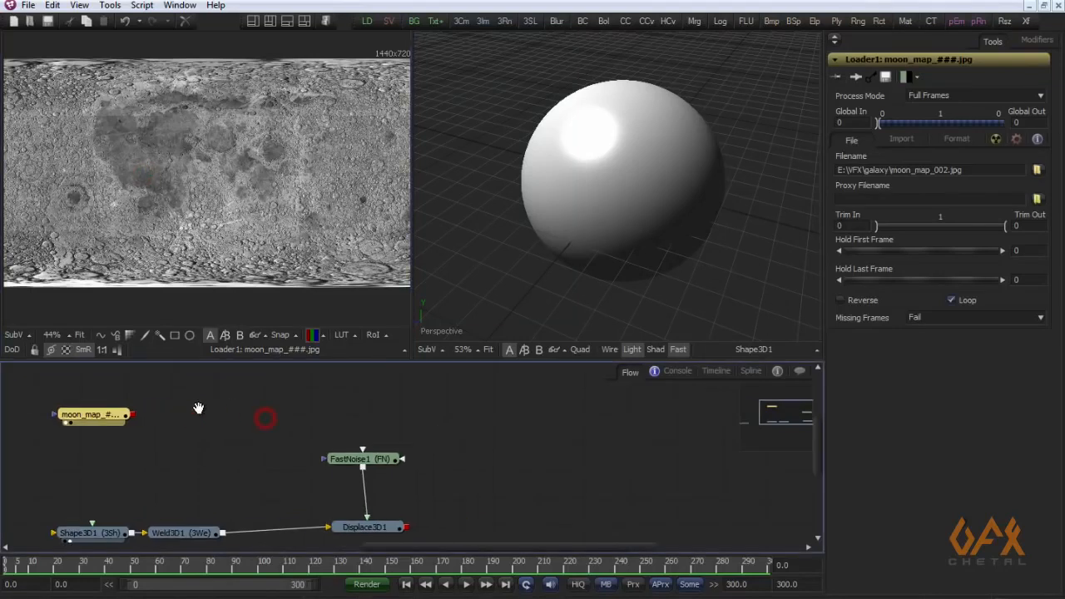
pyautogui.moveTo(93, 422); pyautogui.dragTo(70, 410)
# - Add a Phong material node, feed the moon_map image into its diffuse input and show the material in the first viewer
pyautogui.click(185, 405)
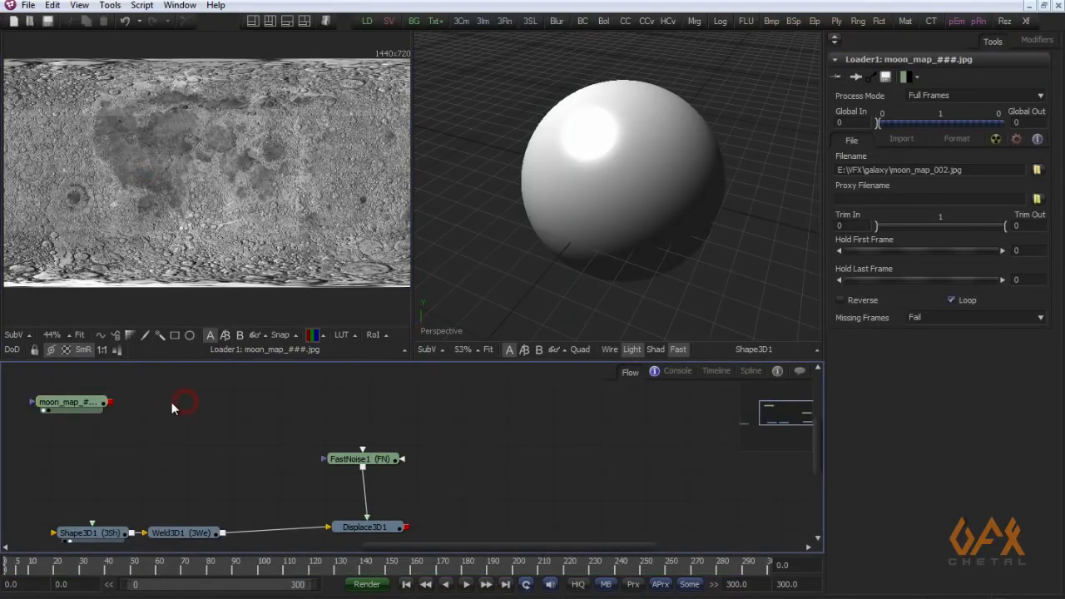
pyautogui.click(109, 6)
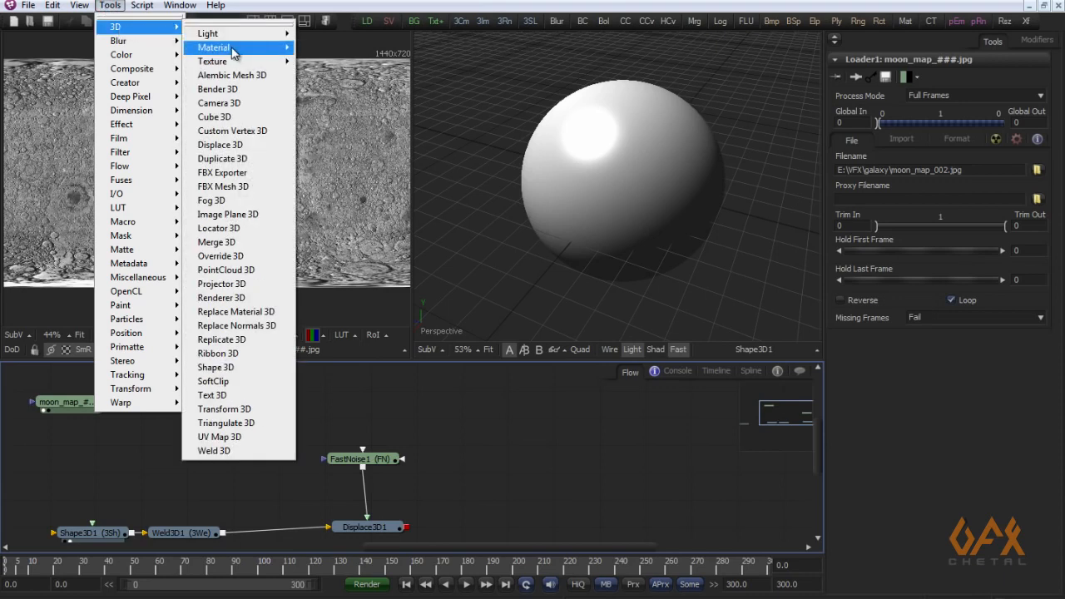
pyautogui.moveTo(235, 54)
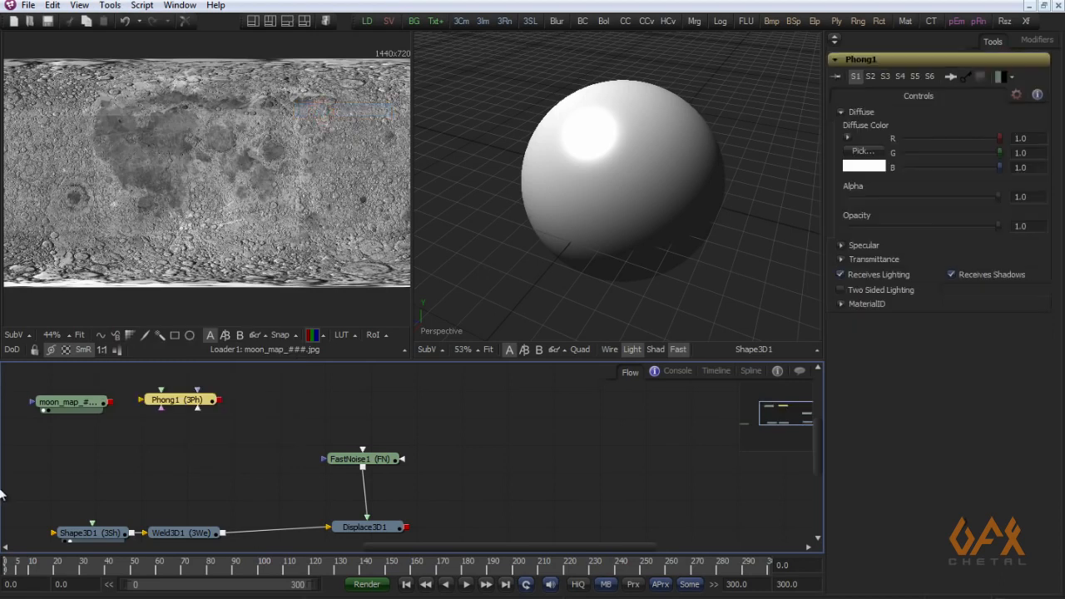
pyautogui.moveTo(111, 403); pyautogui.dragTo(194, 191)
pyautogui.click(186, 429)
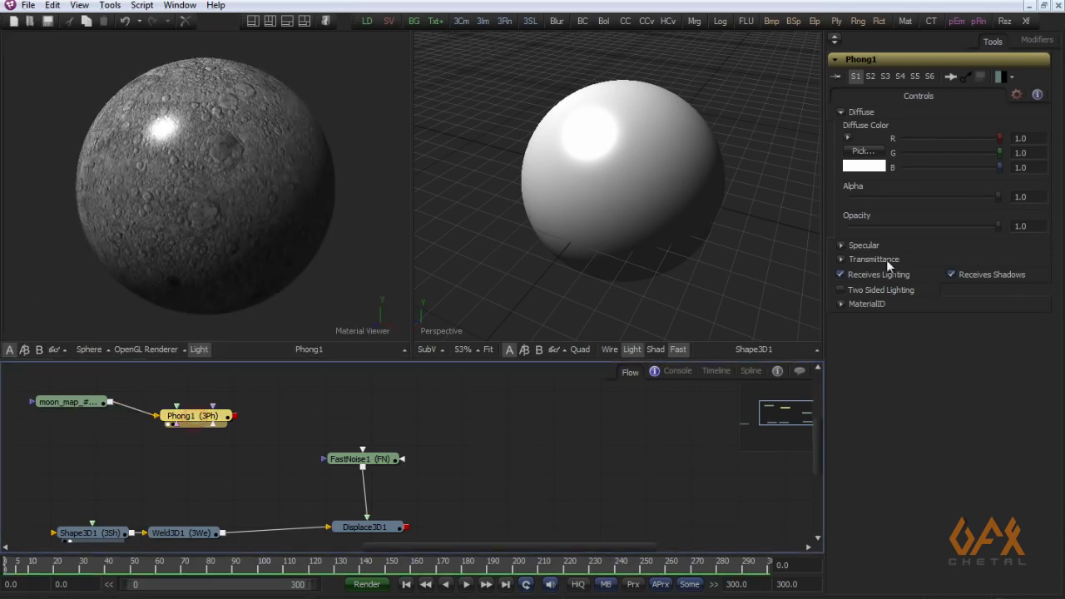
# - Lower Phong1's Specular Intensity to about 0.365 and move the node down below the moon_map loader
pyautogui.click(842, 246)
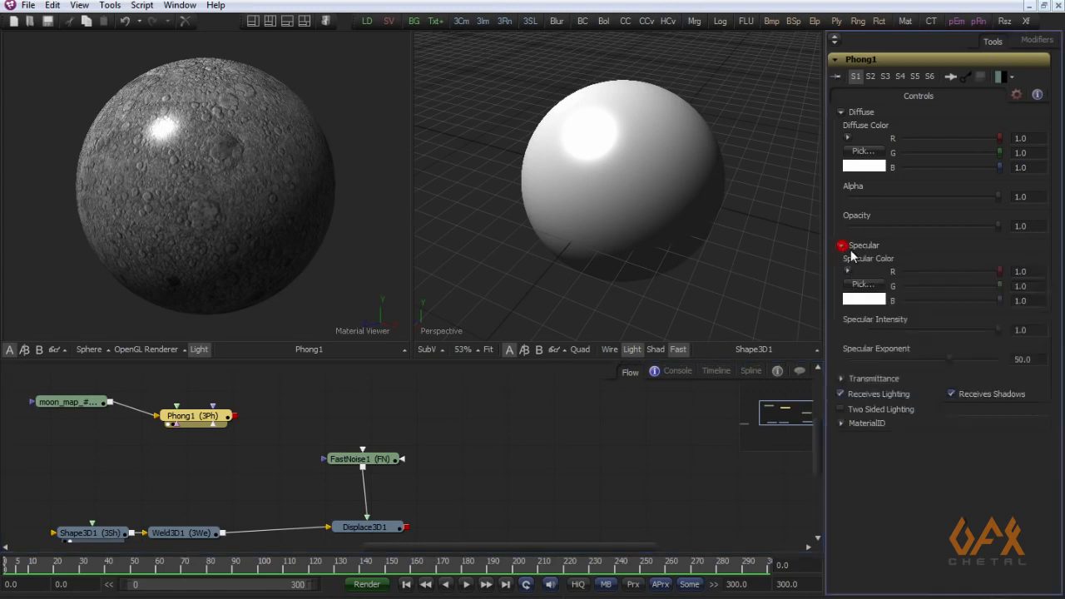
pyautogui.moveTo(998, 329); pyautogui.dragTo(893, 339)
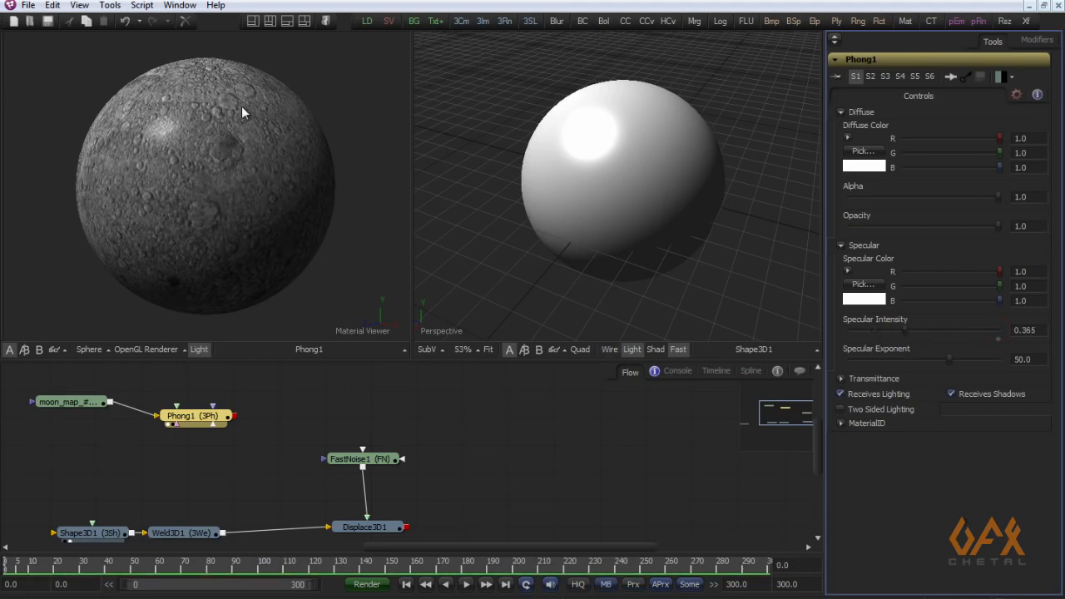
pyautogui.moveTo(195, 413); pyautogui.dragTo(187, 448)
# - Add a BumpMap texture node, connect the moon_map loader to it and show it in the first viewer
pyautogui.click(201, 399)
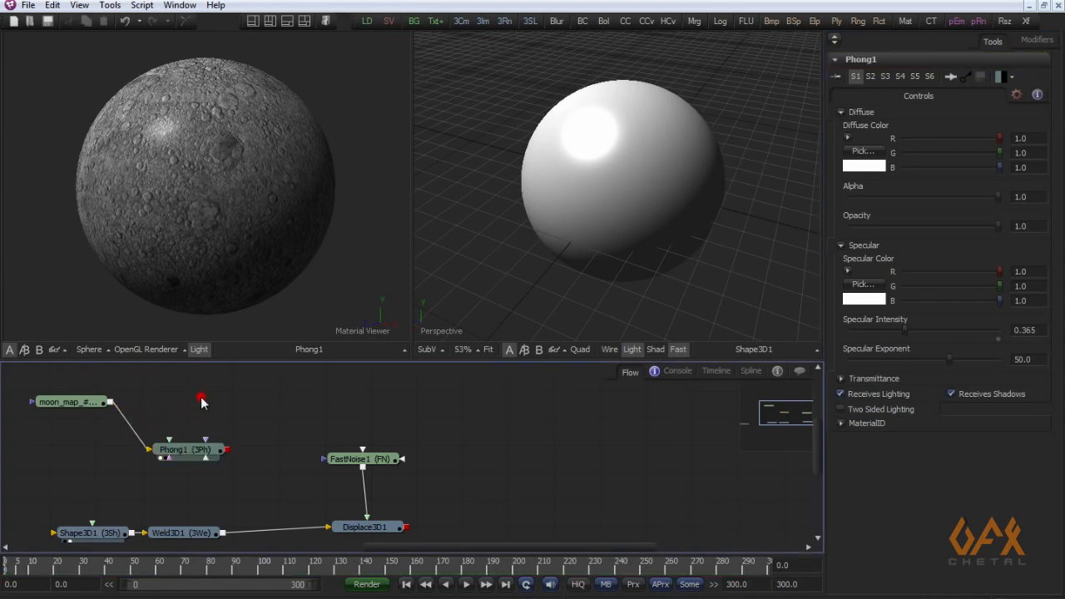
pyautogui.click(108, 6)
pyautogui.moveTo(121, 28)
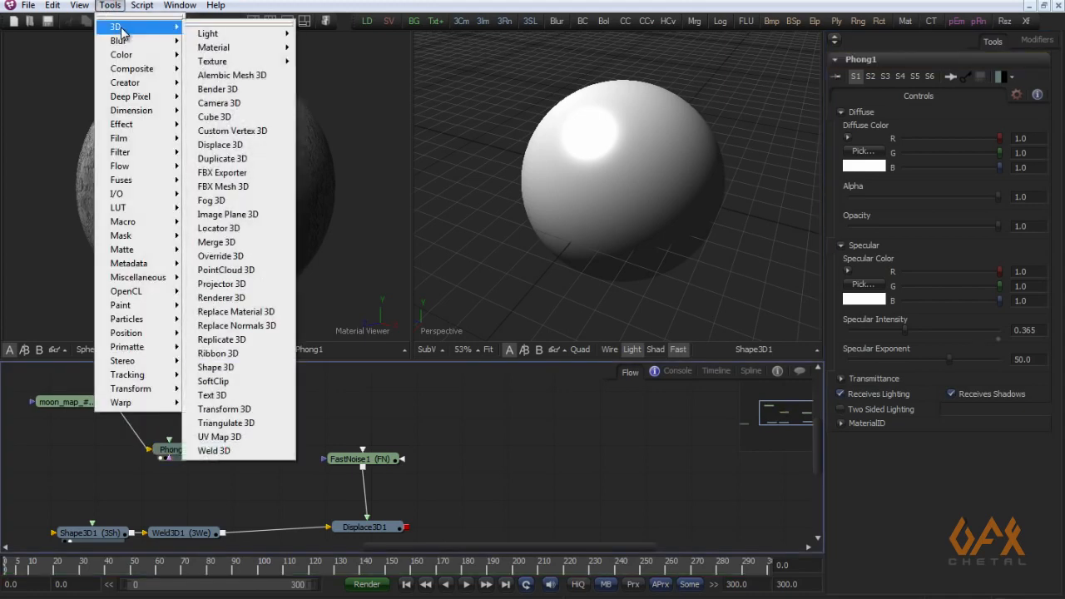
pyautogui.moveTo(215, 64)
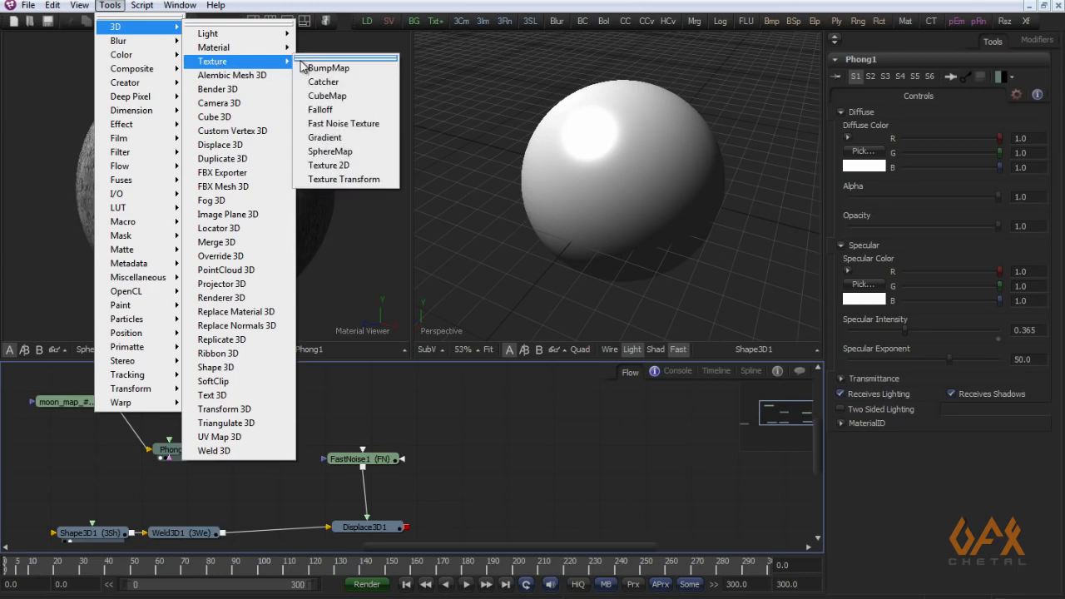
pyautogui.click(329, 68)
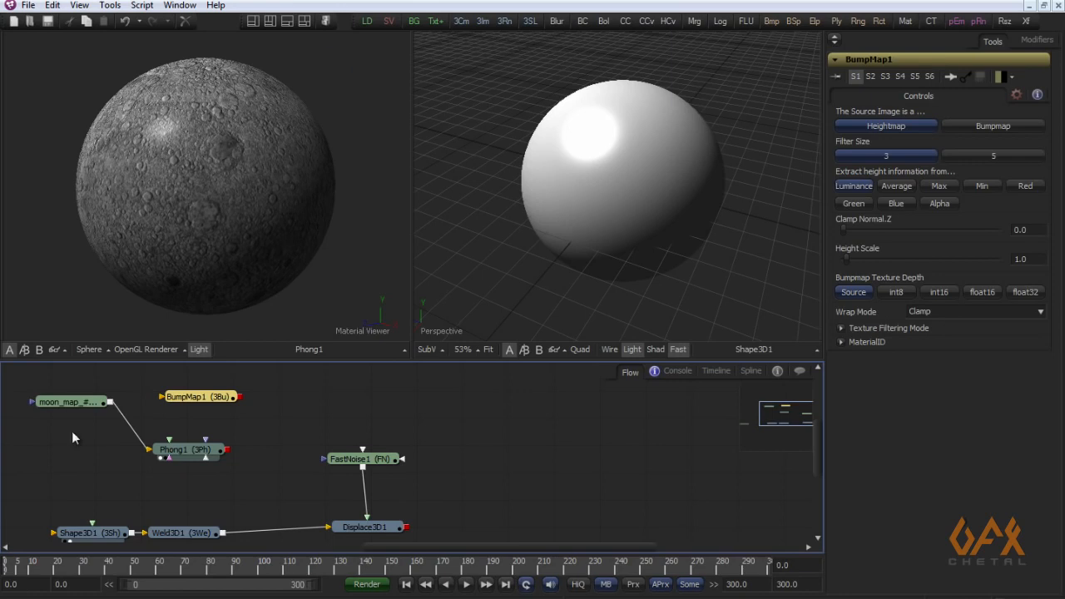
pyautogui.moveTo(90, 402); pyautogui.dragTo(179, 397)
pyautogui.click(184, 405)
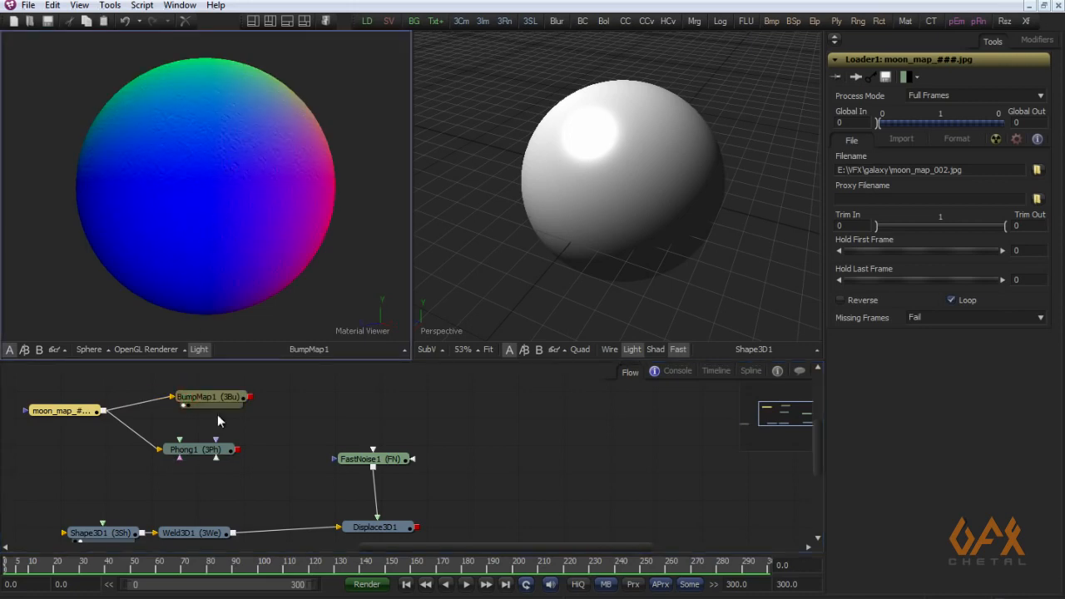
# - Connect BumpMap1 to Phong1's Bumpmap Material input and show the resulting Phong1 material in the first viewer
pyautogui.moveTo(210, 400); pyautogui.dragTo(161, 385)
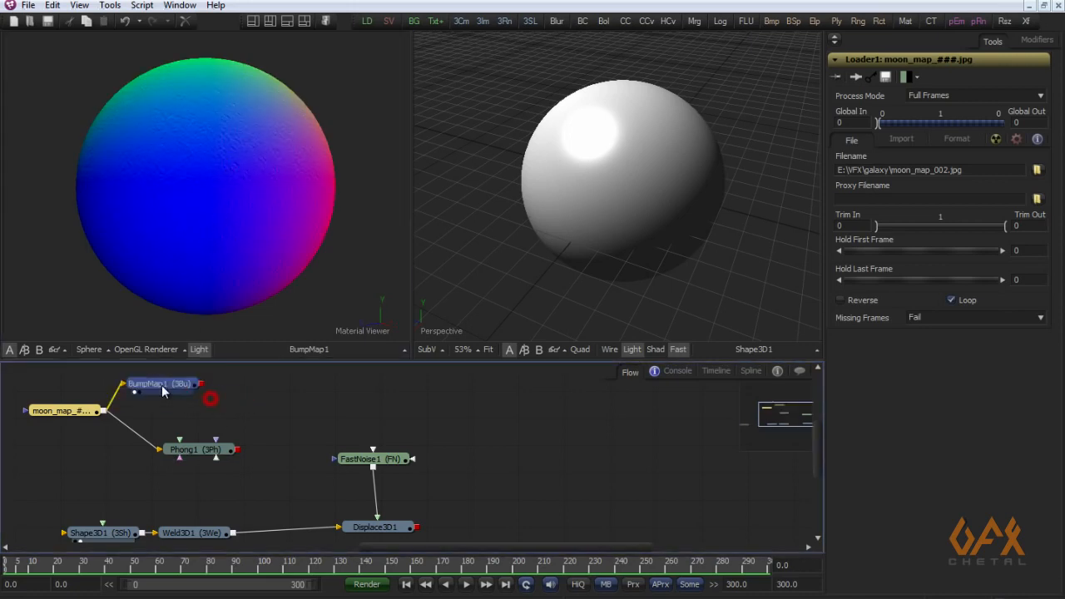
pyautogui.click(162, 384)
pyautogui.scroll(2, 183, 396)
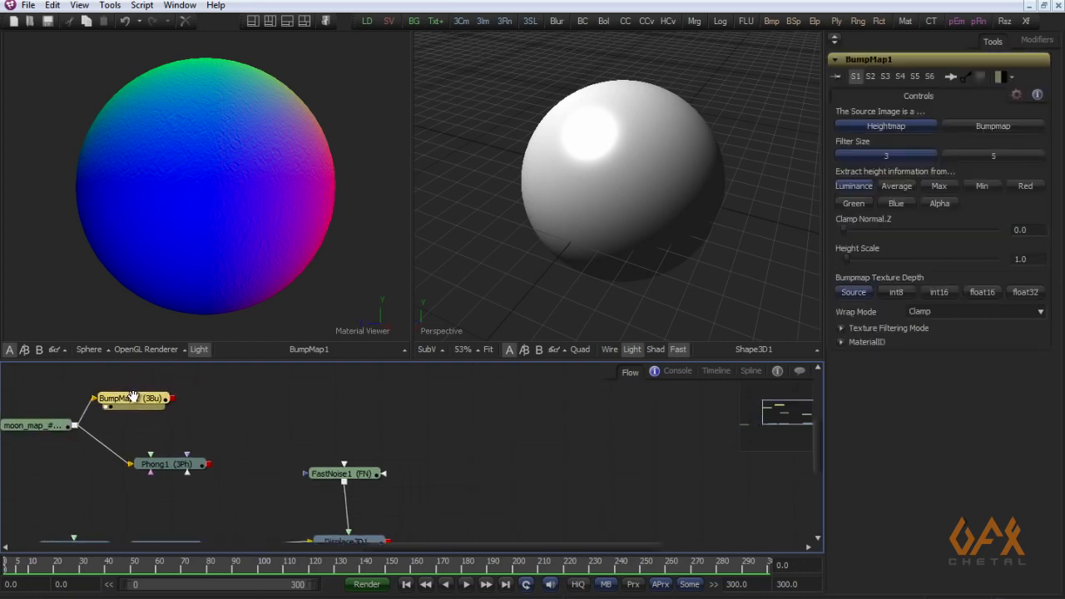
pyautogui.moveTo(162, 433); pyautogui.dragTo(203, 419)
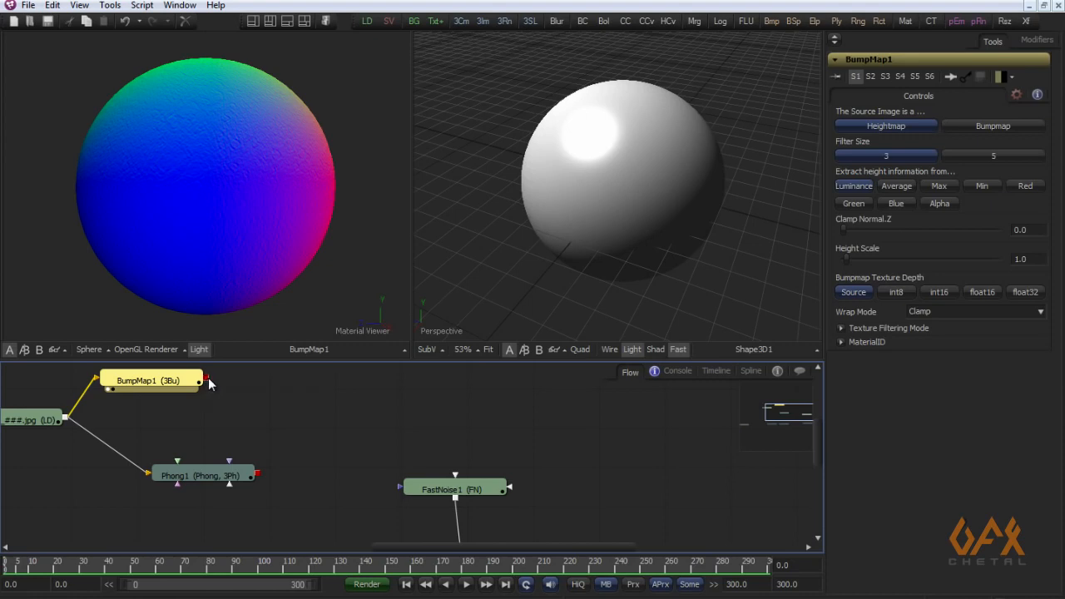
pyautogui.moveTo(226, 385); pyautogui.dragTo(200, 476)
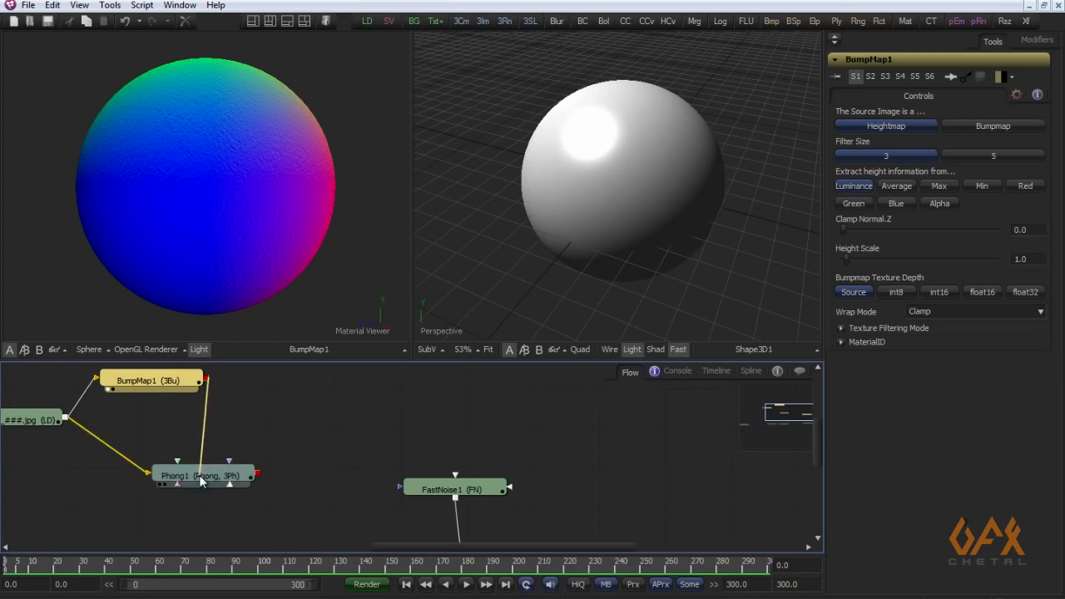
pyautogui.moveTo(200, 480); pyautogui.dragTo(200, 476)
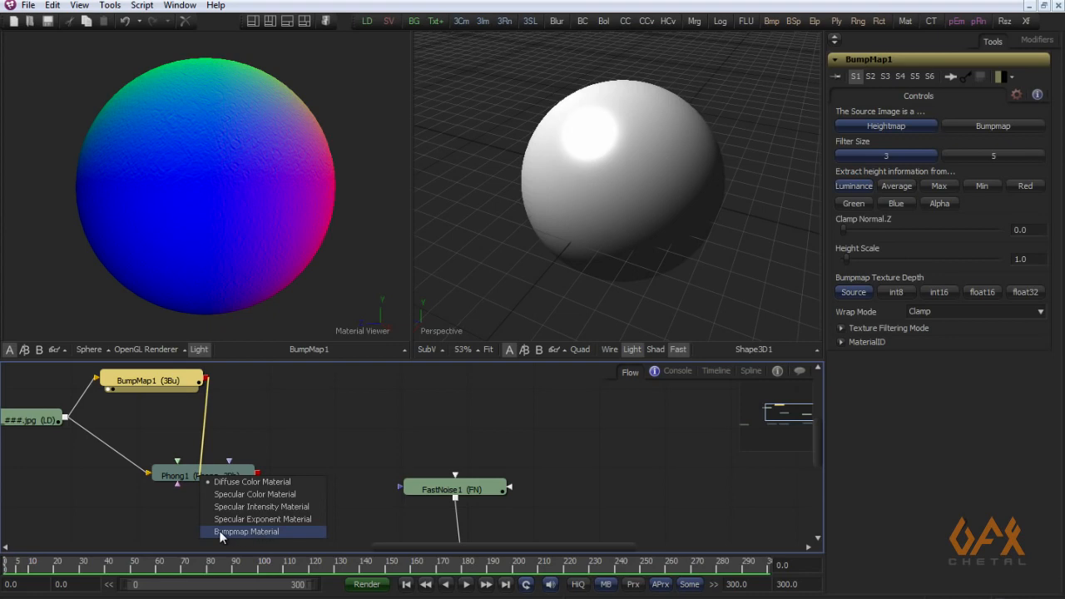
pyautogui.click(219, 531)
pyautogui.moveTo(220, 475); pyautogui.dragTo(260, 185)
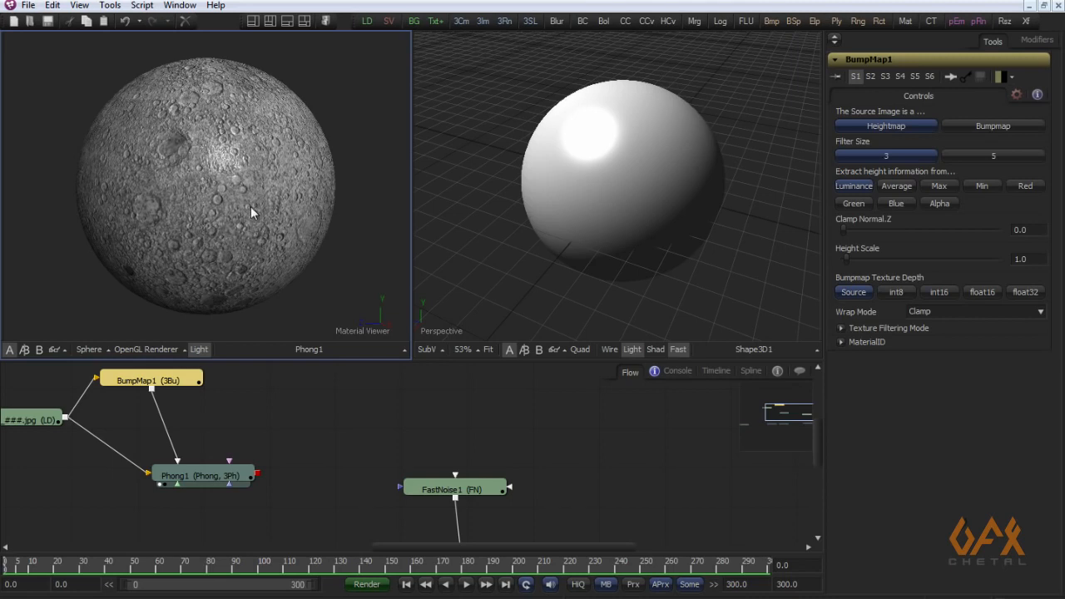
# - Raise BumpMap1's Height Scale to about 3.81 and check the relief on the material preview
pyautogui.click(159, 381)
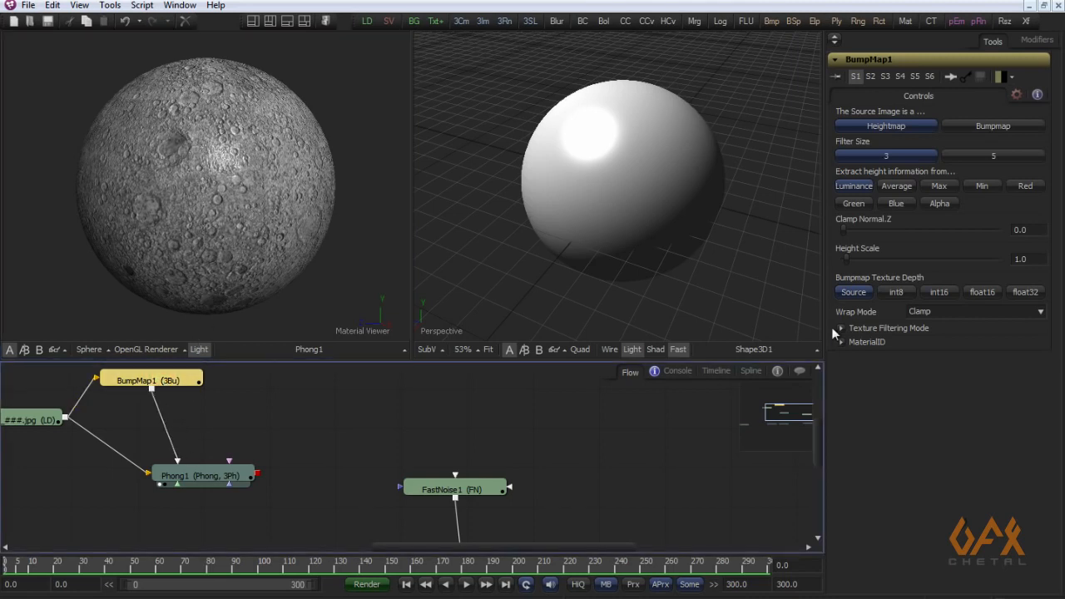
pyautogui.moveTo(845, 262); pyautogui.dragTo(852, 263)
pyautogui.moveTo(240, 214); pyautogui.dragTo(185, 290)
# - Connect Phong1 to the material input of Shape3D1 and show the textured Displace3D1 in the second viewer
pyautogui.moveTo(231, 487); pyautogui.dragTo(260, 444)
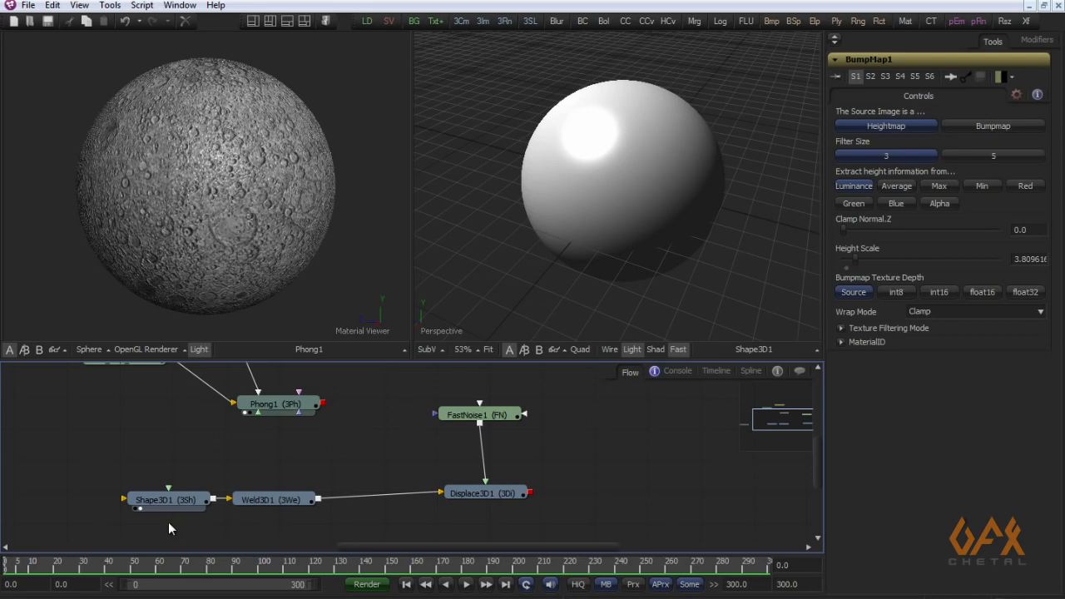
pyautogui.moveTo(324, 404); pyautogui.dragTo(167, 502)
pyautogui.moveTo(460, 498); pyautogui.dragTo(470, 268)
pyautogui.moveTo(675, 247); pyautogui.dragTo(656, 205)
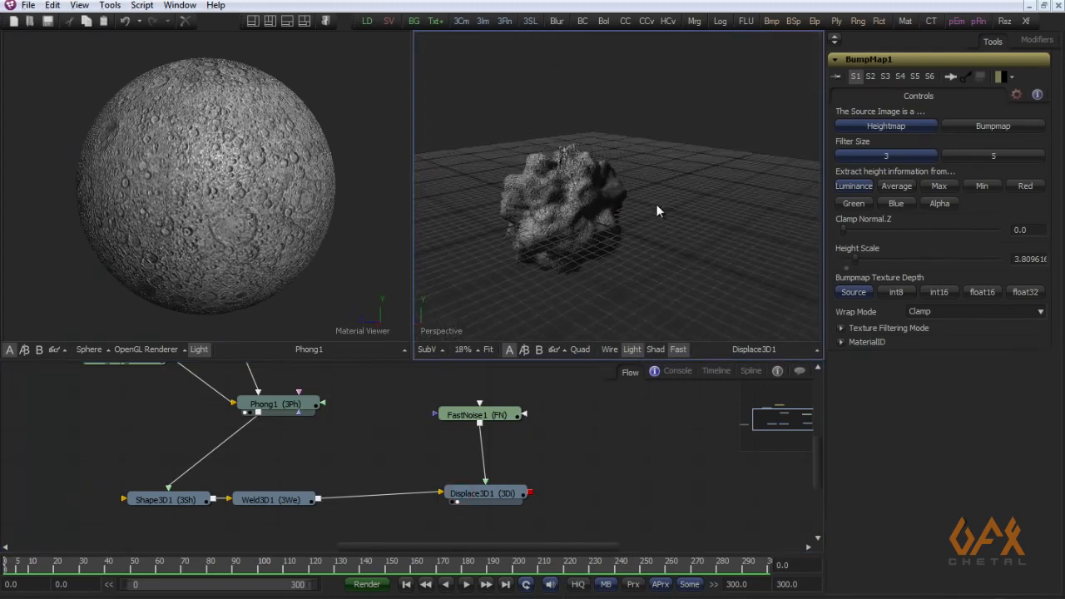
pyautogui.moveTo(551, 207); pyautogui.dragTo(450, 279)
# - Move FastNoise1 and Displace3D1 together farther away from Weld3D1 to make room in the flow
pyautogui.moveTo(425, 504); pyautogui.dragTo(321, 488)
pyautogui.moveTo(305, 389); pyautogui.dragTo(486, 513)
pyautogui.moveTo(405, 494); pyautogui.dragTo(561, 416)
# - Add a Transform 3D node and insert it between Weld3D1 and Displace3D1
pyautogui.click(363, 417)
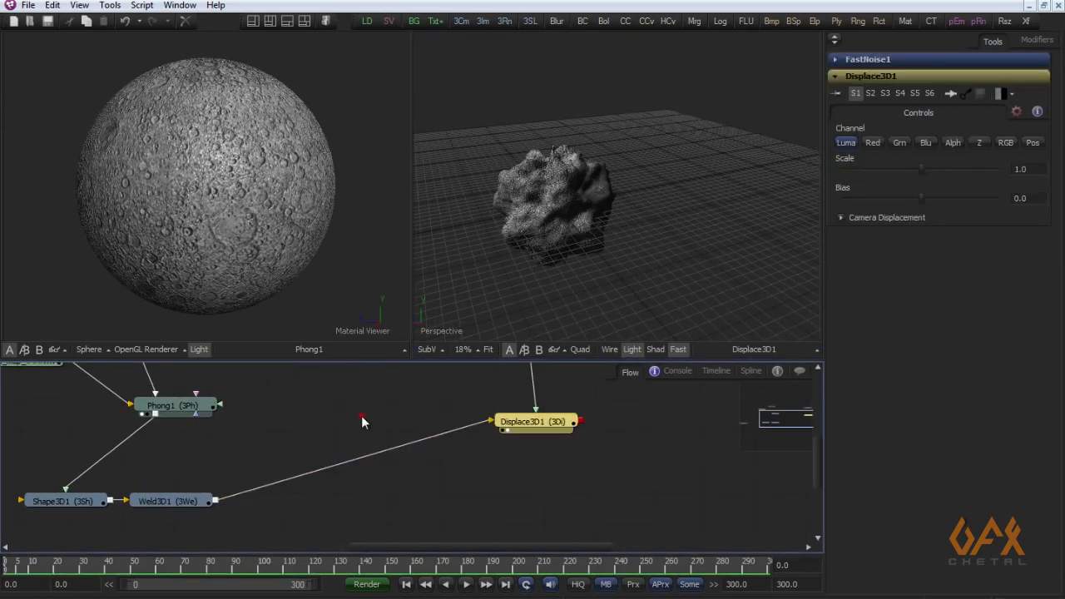
pyautogui.click(110, 5)
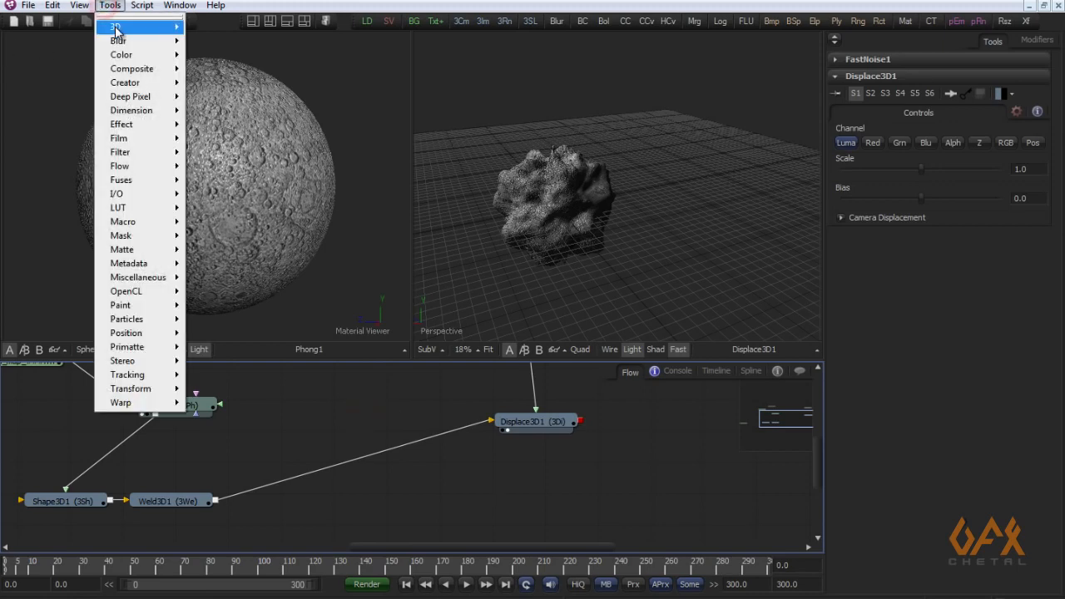
pyautogui.moveTo(117, 26)
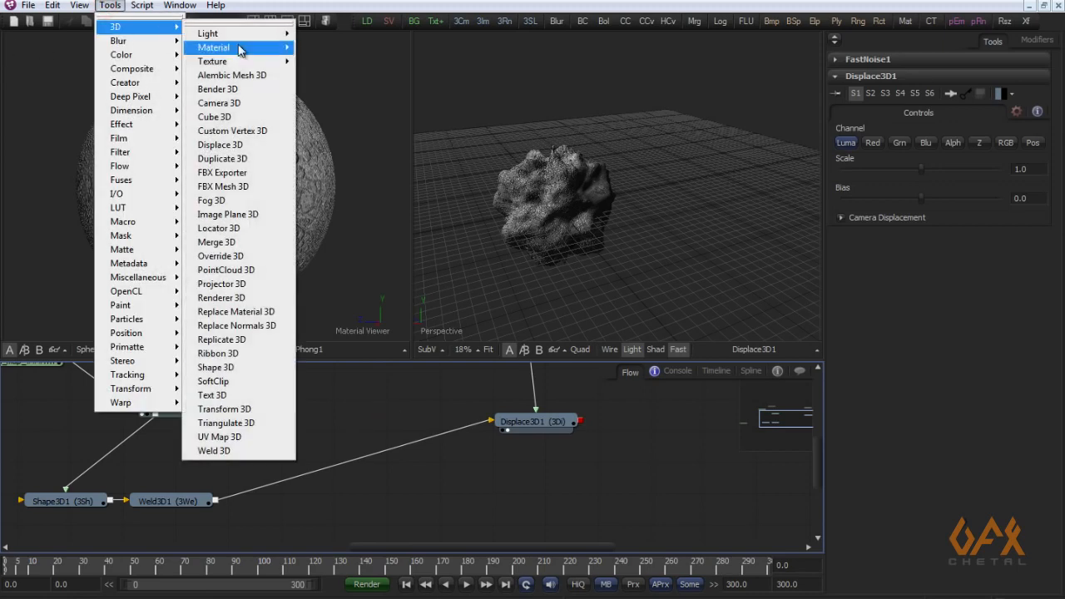
pyautogui.click(223, 410)
pyautogui.moveTo(353, 421); pyautogui.dragTo(347, 468)
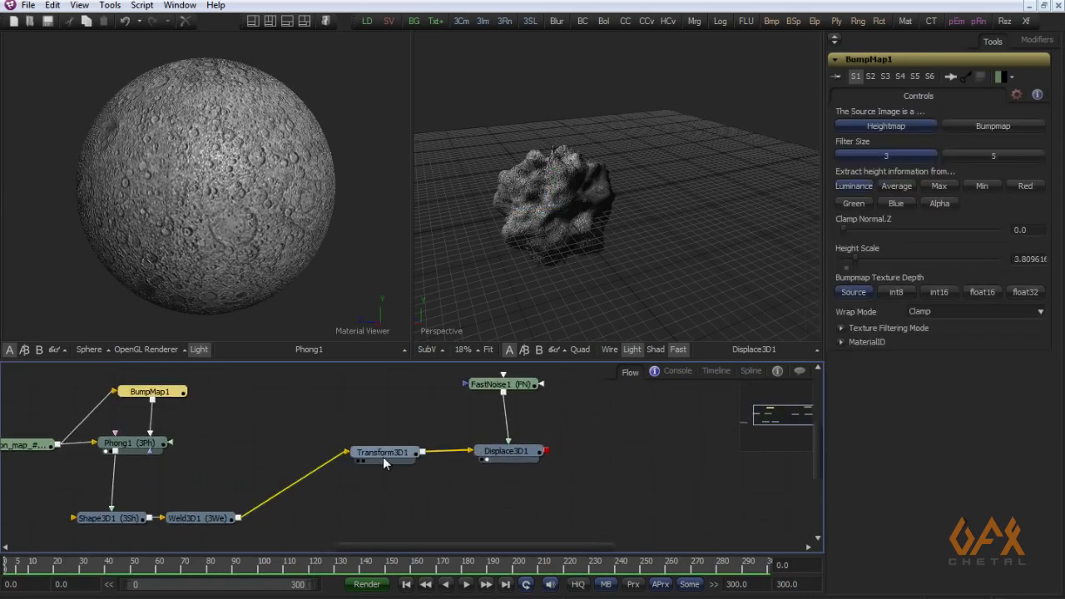
# - Unlock Transform3D1's scale axes, scale to about X 0.75, Y 1.6, Z 0.8 and rotate about X 54.5, Y 32.7, Z 29.1
pyautogui.click(383, 457)
pyautogui.moveTo(396, 460); pyautogui.dragTo(509, 287)
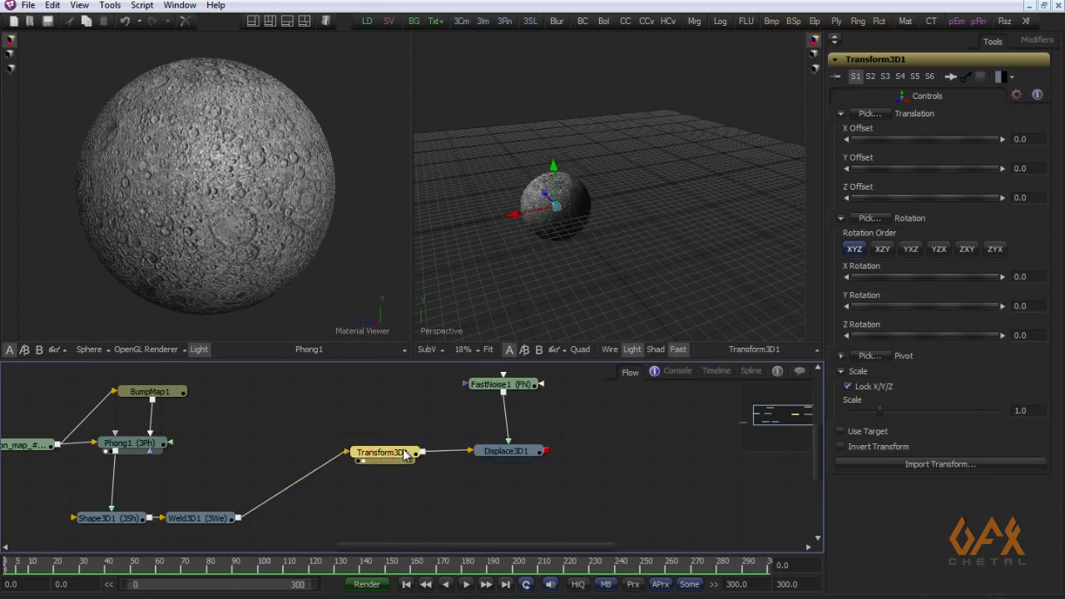
pyautogui.click(848, 387)
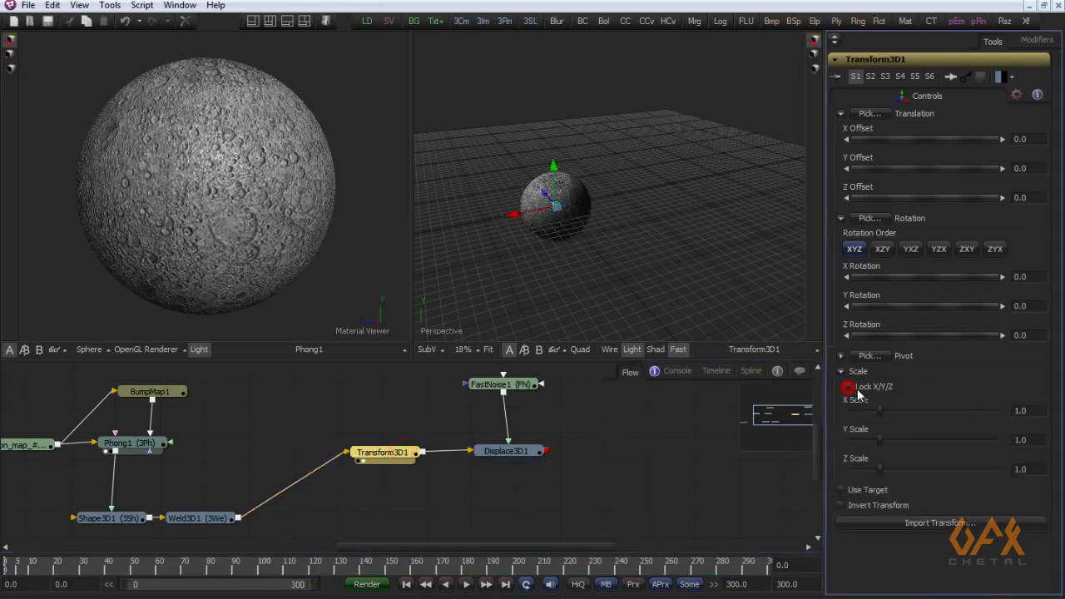
pyautogui.moveTo(880, 411); pyautogui.dragTo(875, 469)
pyautogui.moveTo(888, 275); pyautogui.dragTo(887, 338)
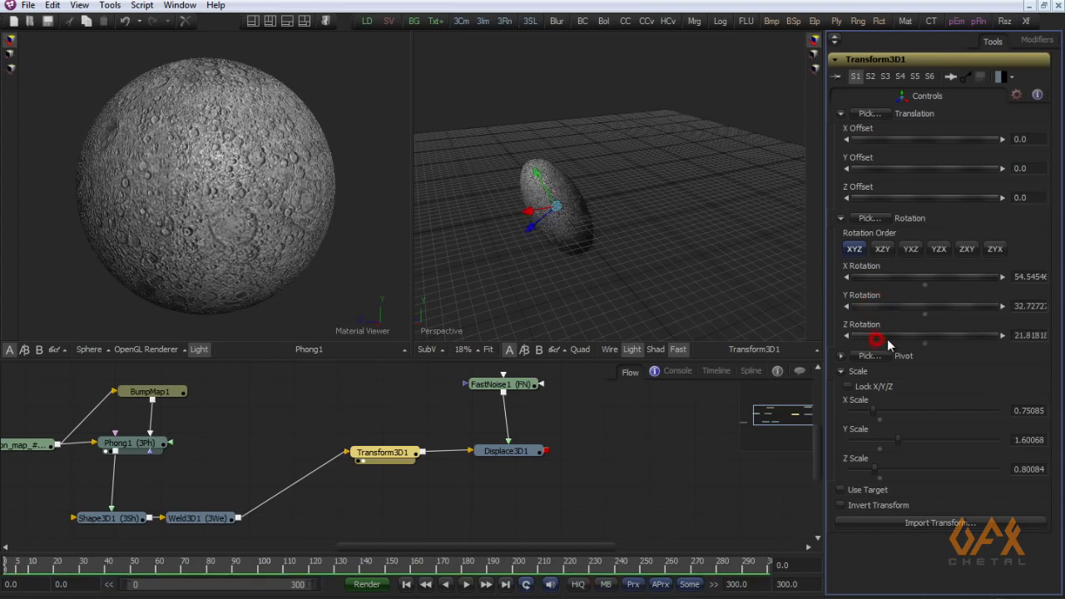
# - Show Displace3D1 in the second viewer and inspect the stretched asteroid shape
pyautogui.moveTo(524, 455); pyautogui.dragTo(595, 221)
pyautogui.moveTo(528, 247); pyautogui.dragTo(581, 226)
pyautogui.moveTo(385, 454); pyautogui.dragTo(322, 425)
pyautogui.click(337, 476)
pyautogui.moveTo(345, 484); pyautogui.dragTo(338, 468)
pyautogui.scroll(-1, 314, 471)
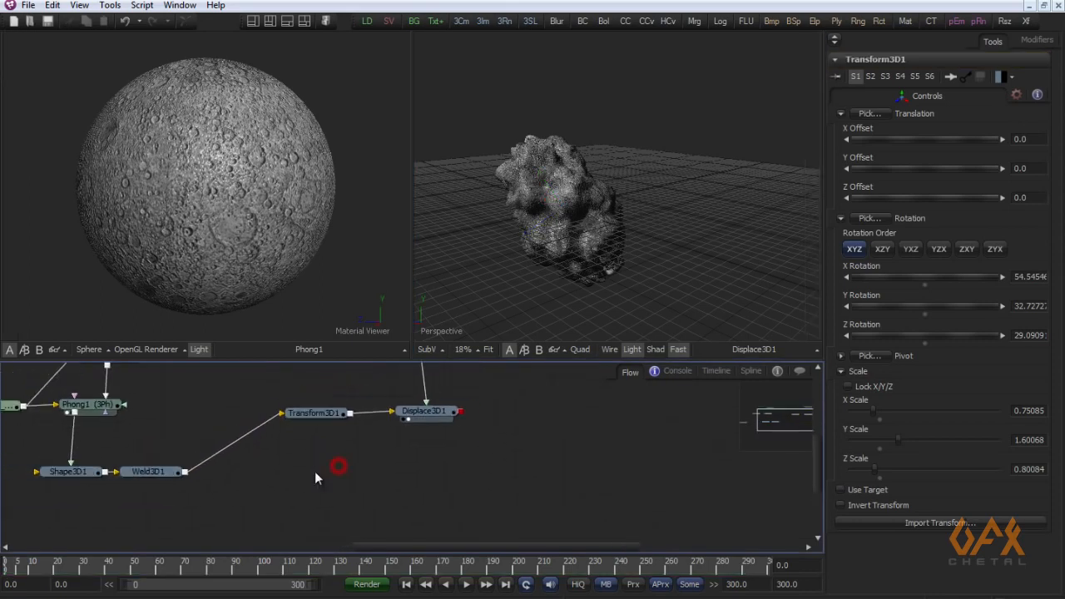
# - Add a second Transform 3D node below Transform3D1 and feed it from Weld3D1's output
pyautogui.click(110, 5)
pyautogui.moveTo(179, 28)
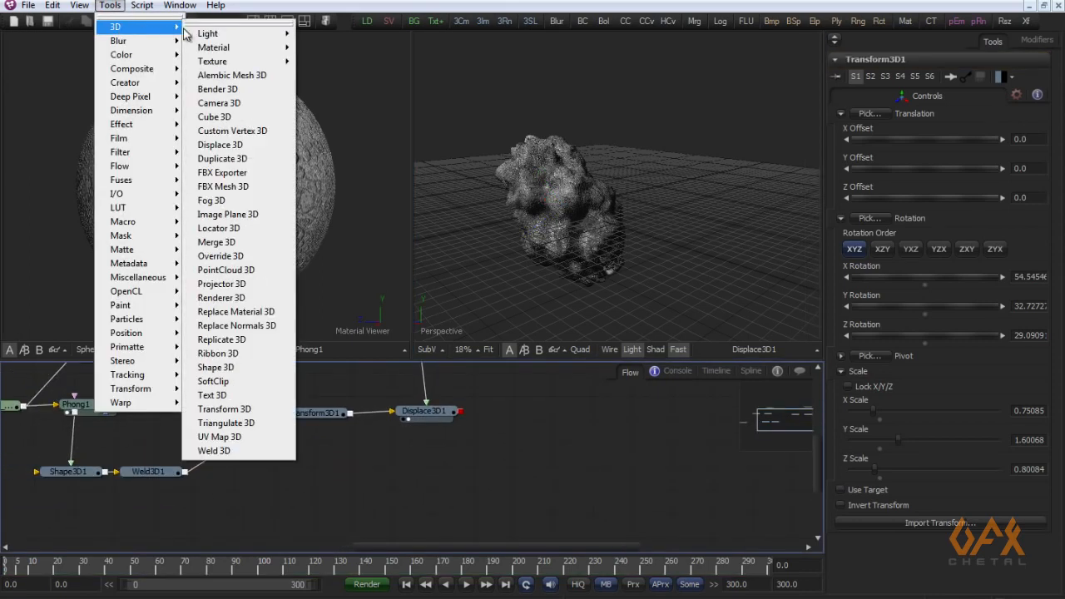
pyautogui.click(223, 409)
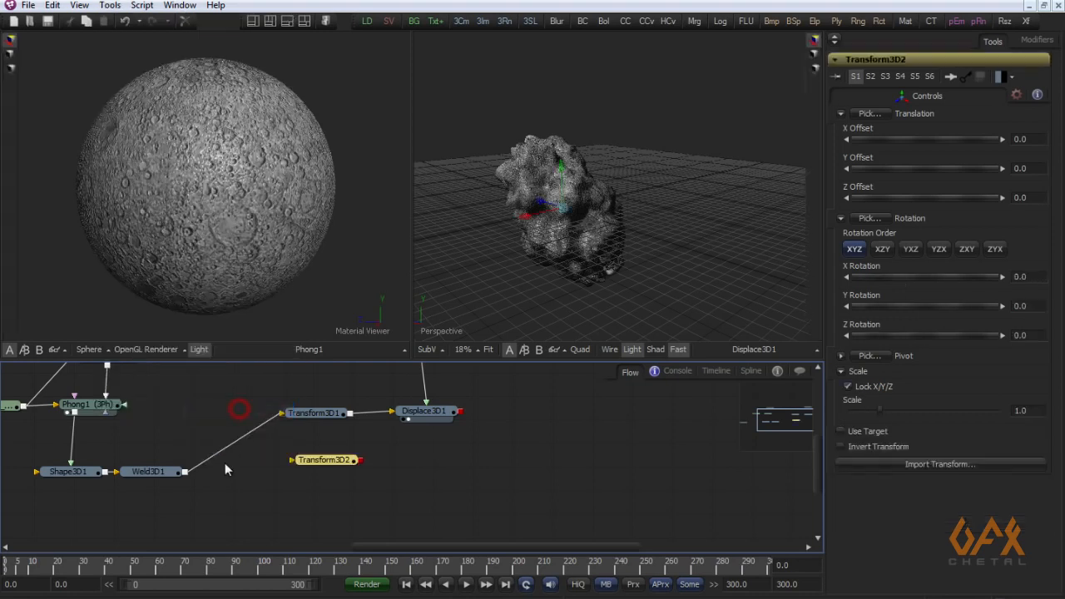
pyautogui.moveTo(315, 470); pyautogui.dragTo(303, 505)
pyautogui.moveTo(185, 472); pyautogui.dragTo(296, 497)
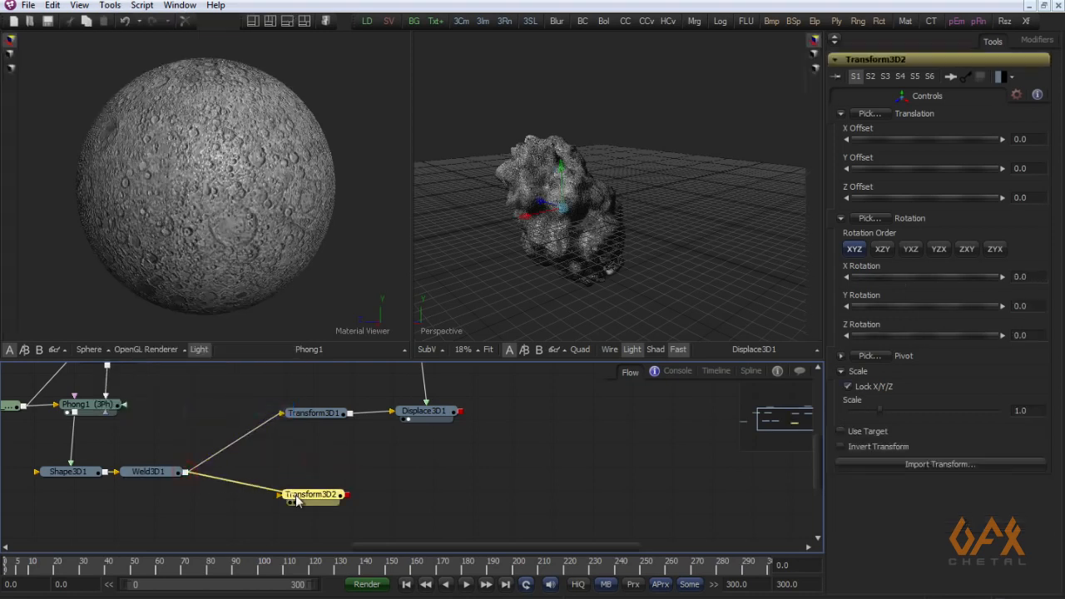
# - Duplicate Displace3D1 below the original, connect Transform3D2 and FastNoise1 to the copy, and show it in the second viewer
pyautogui.click(429, 414)
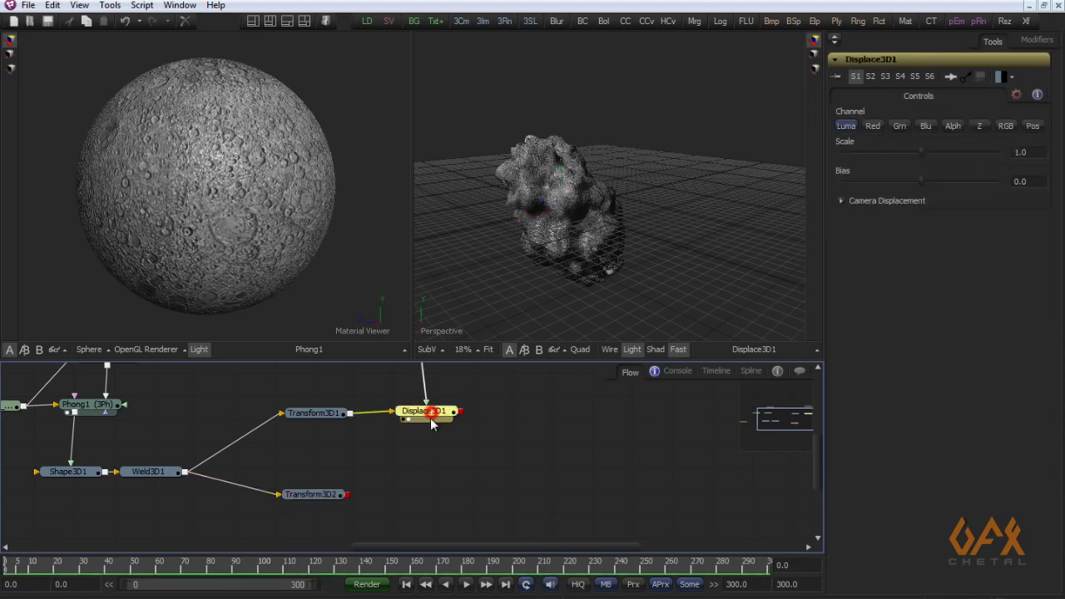
pyautogui.moveTo(403, 394); pyautogui.dragTo(456, 474)
pyautogui.click(393, 514)
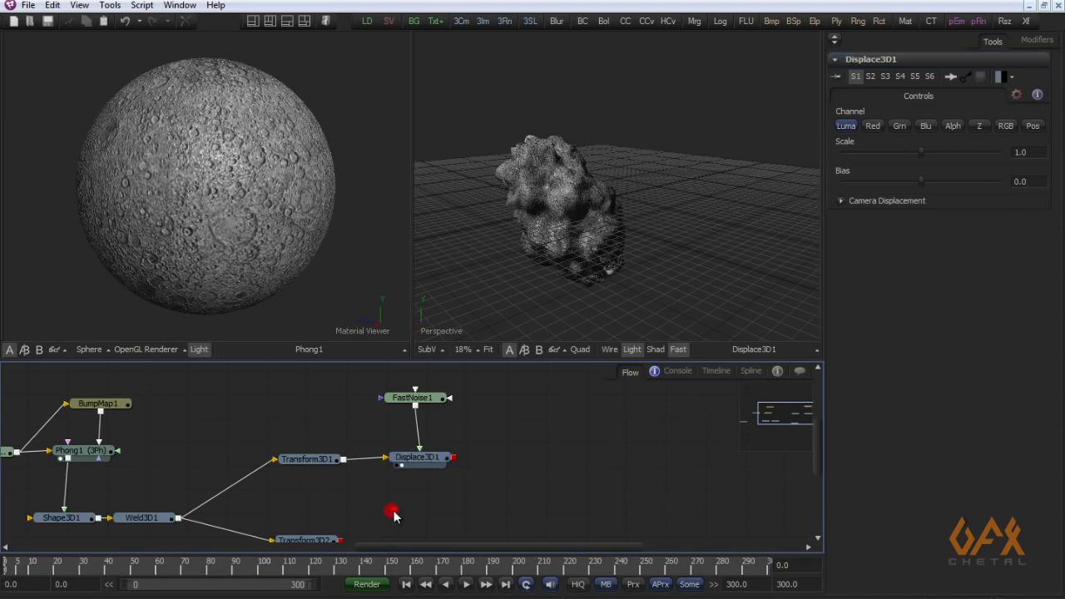
pyautogui.hotkey('ctrl', 'v')
pyautogui.scroll(-1, 395, 512)
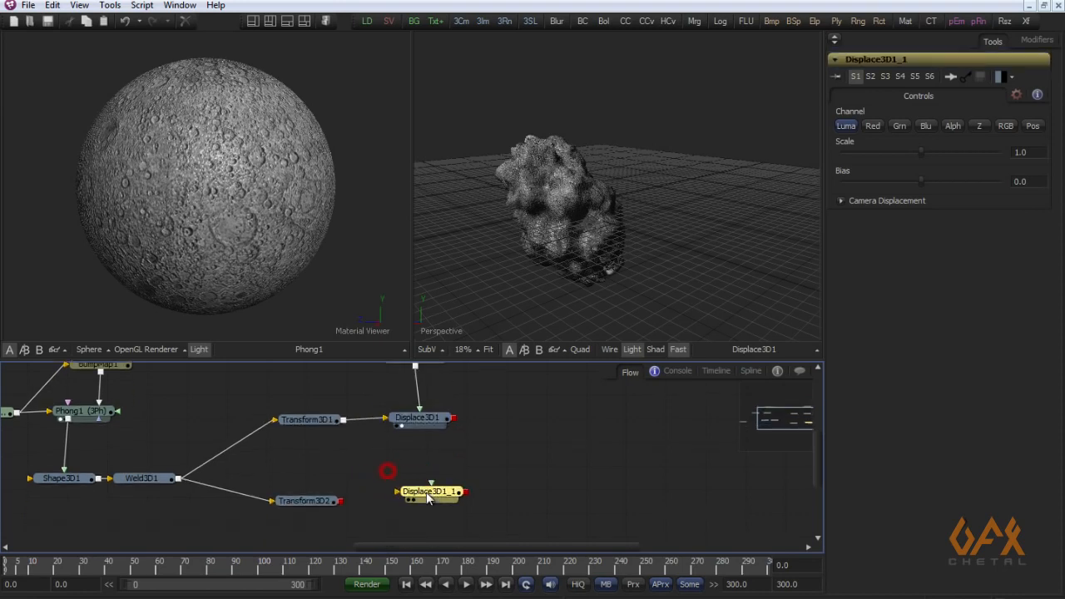
pyautogui.moveTo(341, 501); pyautogui.dragTo(397, 497)
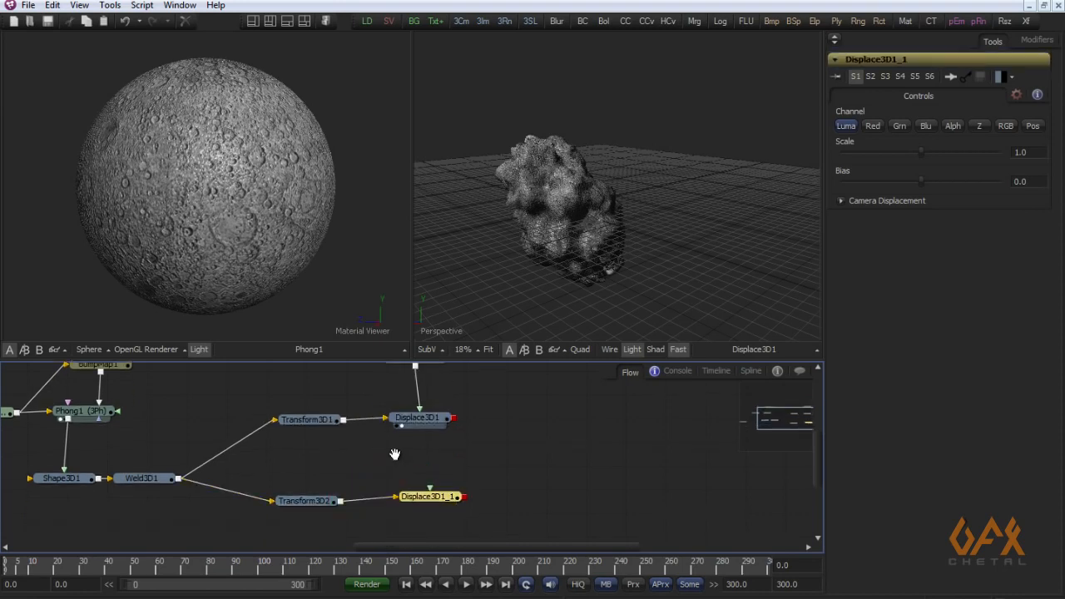
pyautogui.scroll(1, 397, 419)
pyautogui.scroll(-1, 403, 469)
pyautogui.moveTo(424, 386); pyautogui.dragTo(603, 215)
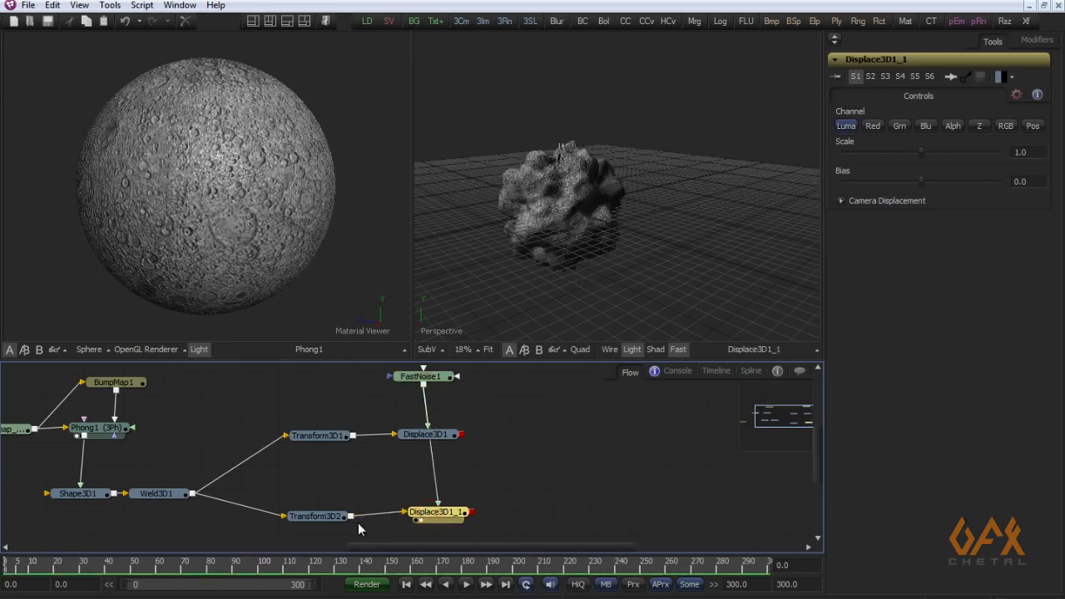
# - Unlock Transform3D2's scale axes, scale to about X 1.45, Y 0.45, Z 1.48 and rotate about X 50.9, Y 36.4, Z -3.6
pyautogui.click(315, 517)
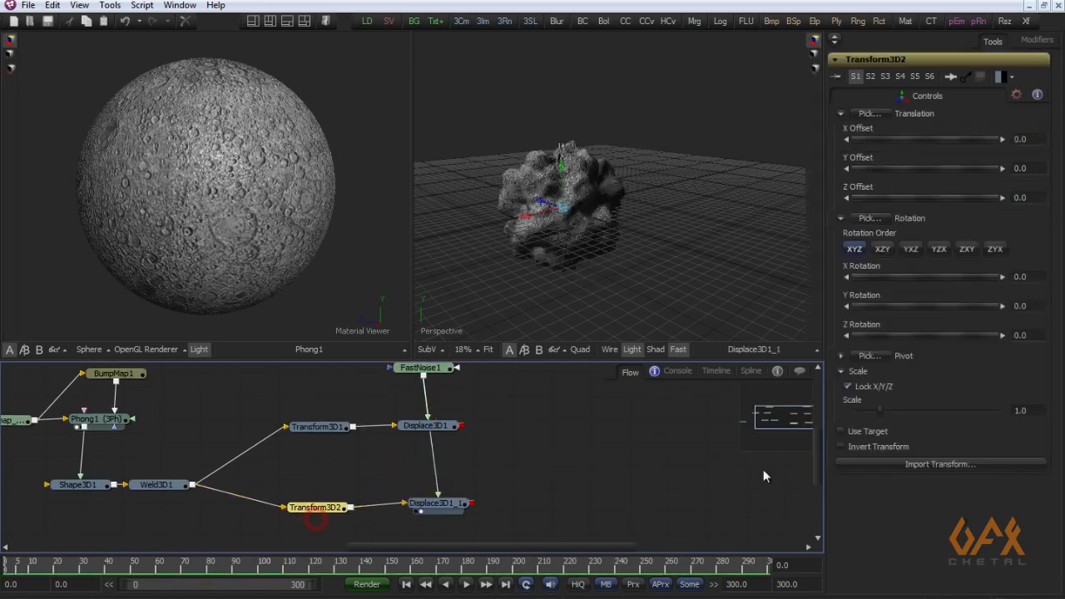
pyautogui.click(849, 386)
pyautogui.moveTo(879, 409)
pyautogui.mouseDown()
pyautogui.moveTo(866, 412)
pyautogui.moveTo(899, 439)
pyautogui.moveTo(864, 439)
pyautogui.moveTo(870, 411)
pyautogui.moveTo(894, 411)
pyautogui.mouseUp()
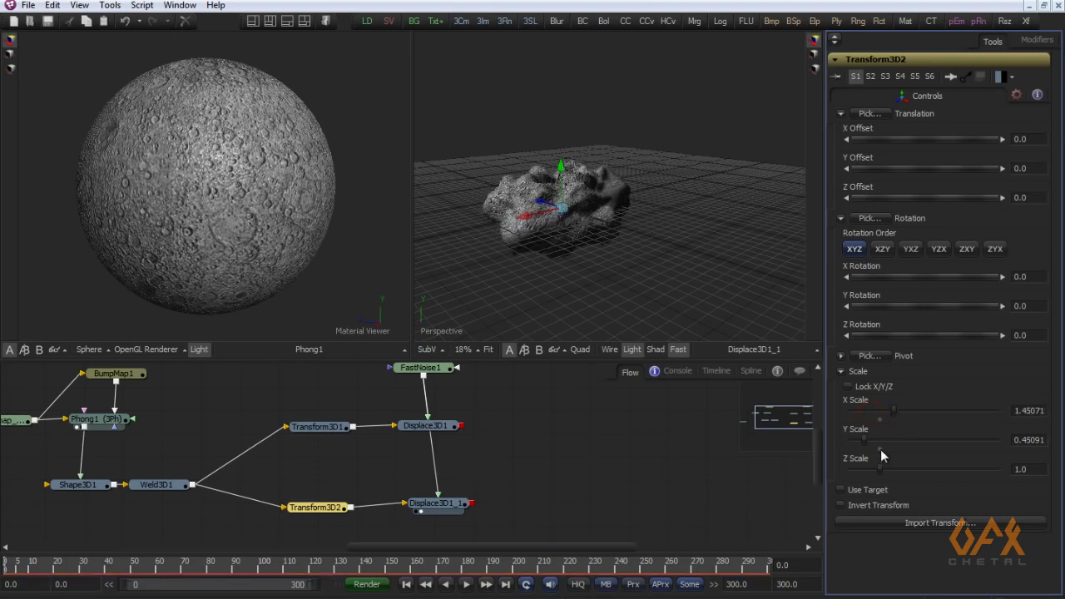
pyautogui.moveTo(879, 468); pyautogui.dragTo(896, 469)
pyautogui.moveTo(884, 278); pyautogui.dragTo(869, 341)
pyautogui.moveTo(516, 266); pyautogui.dragTo(682, 275)
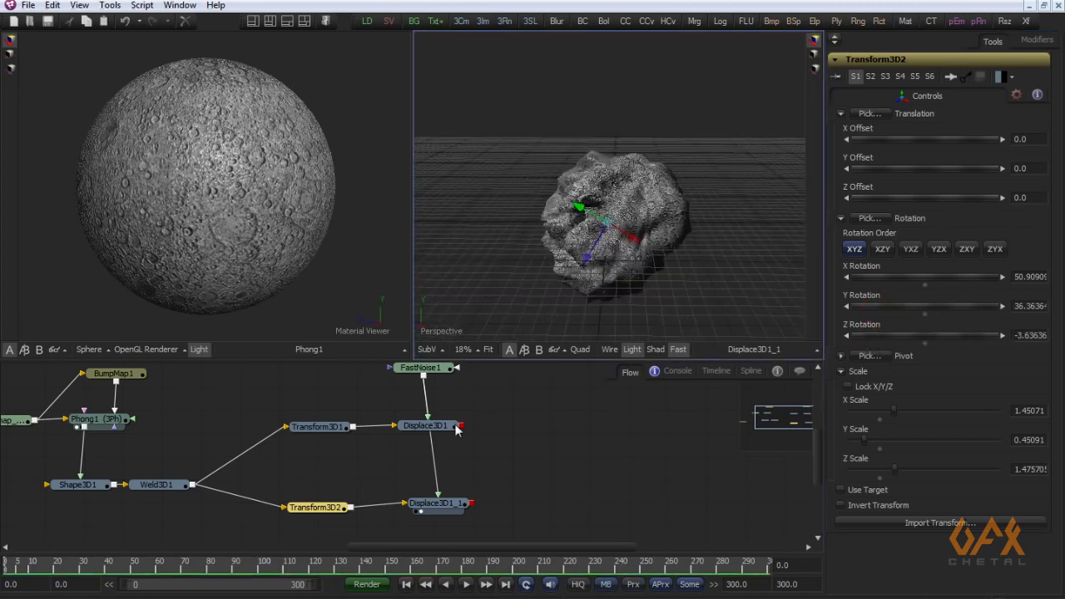
# - Move Displace3D1 farther from Transform3D1 and compare it with Displace3D1_1 in the second viewer
pyautogui.moveTo(416, 430); pyautogui.dragTo(538, 244)
pyautogui.click(453, 423)
pyautogui.moveTo(446, 504); pyautogui.dragTo(597, 226)
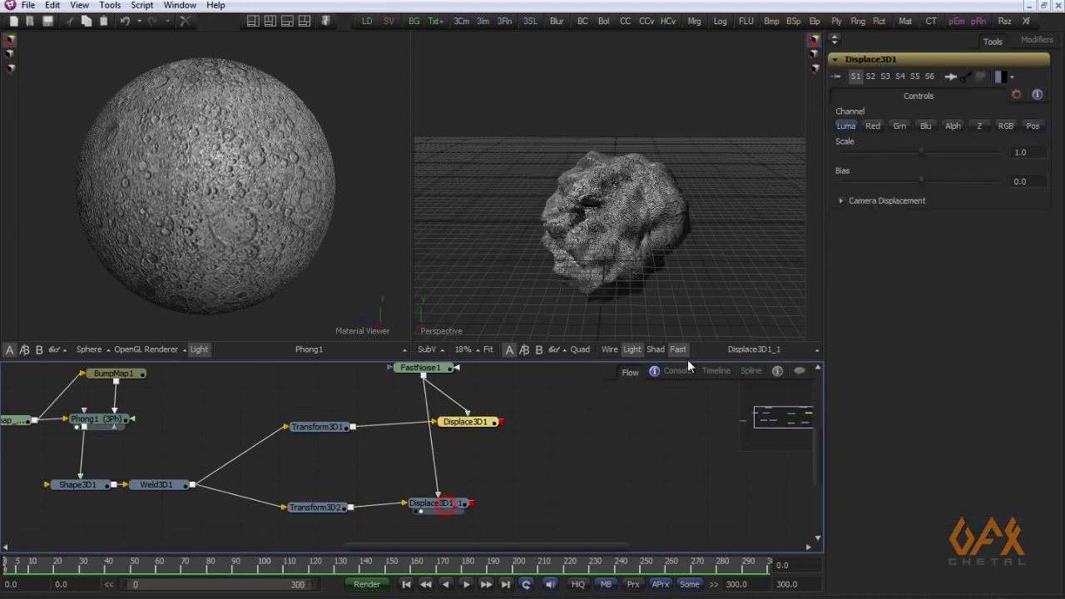
# - Duplicate Transform3D2 and Displace3D1_1 as a third branch below them and connect Weld3D1 to the copied transform
pyautogui.moveTo(379, 476); pyautogui.dragTo(533, 431)
pyautogui.scroll(1, 533, 431)
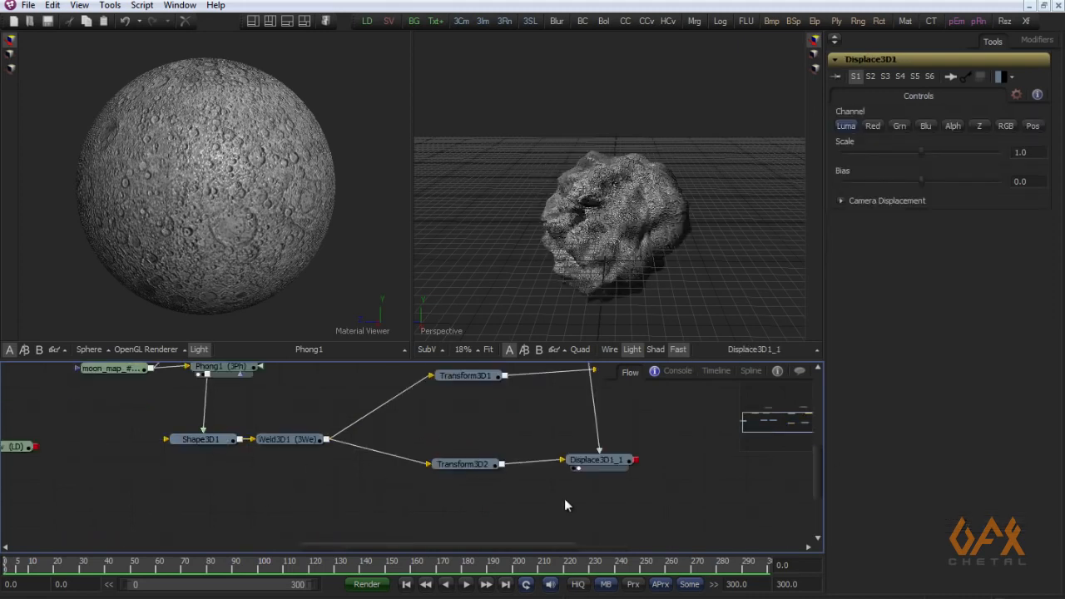
pyautogui.moveTo(565, 505); pyautogui.dragTo(507, 497)
pyautogui.moveTo(363, 487); pyautogui.dragTo(608, 429)
pyautogui.moveTo(469, 502); pyautogui.dragTo(456, 484)
pyautogui.click(371, 505)
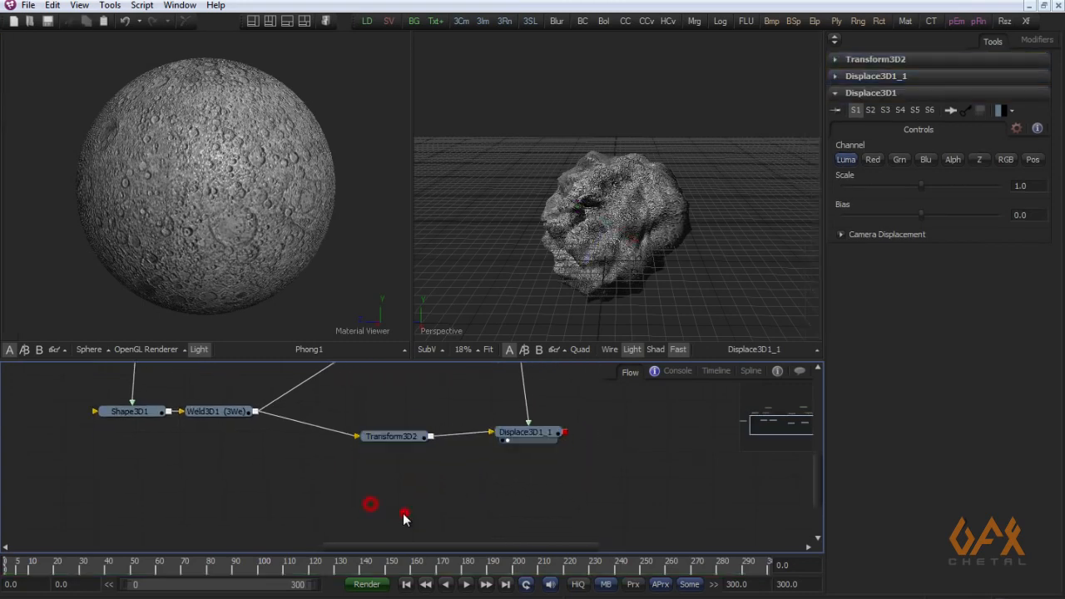
pyautogui.hotkey('ctrl', 'v')
pyautogui.moveTo(256, 412); pyautogui.dragTo(386, 512)
pyautogui.click(423, 485)
pyautogui.click(454, 490)
pyautogui.moveTo(528, 507); pyautogui.dragTo(518, 510)
pyautogui.moveTo(490, 485); pyautogui.dragTo(491, 483)
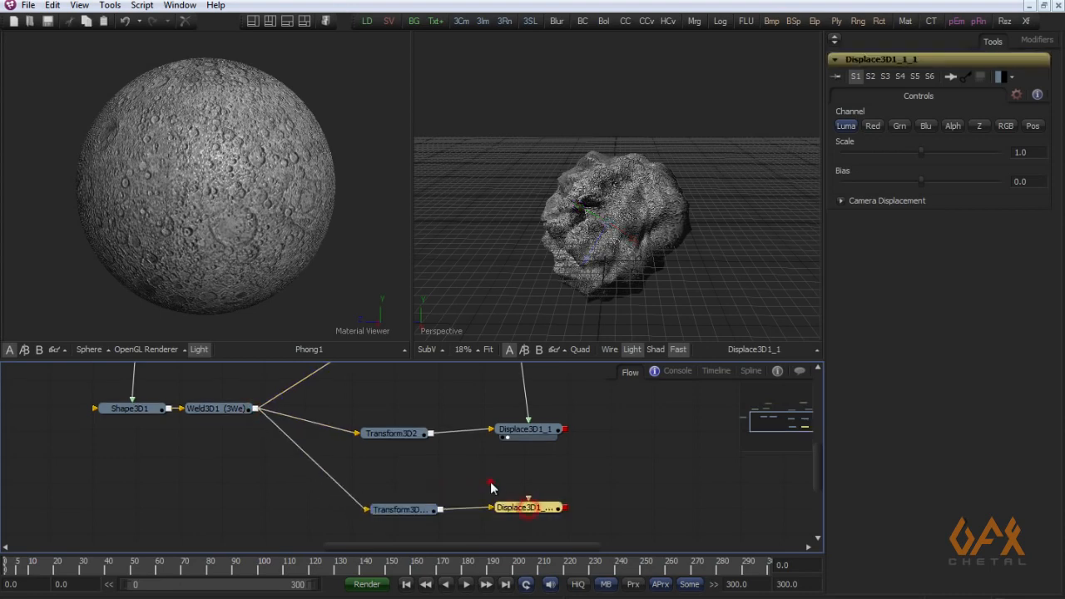
# - Connect FastNoise1 to the third branch's displace node and show that node in the second viewer
pyautogui.click(410, 509)
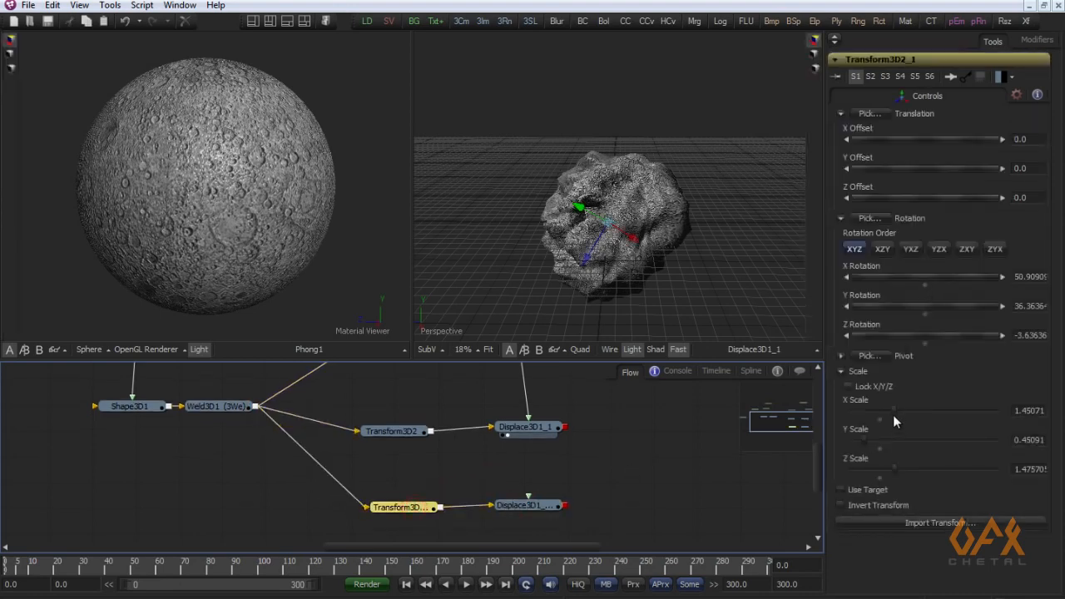
pyautogui.moveTo(508, 426); pyautogui.dragTo(514, 461)
pyautogui.scroll(-2, 512, 461)
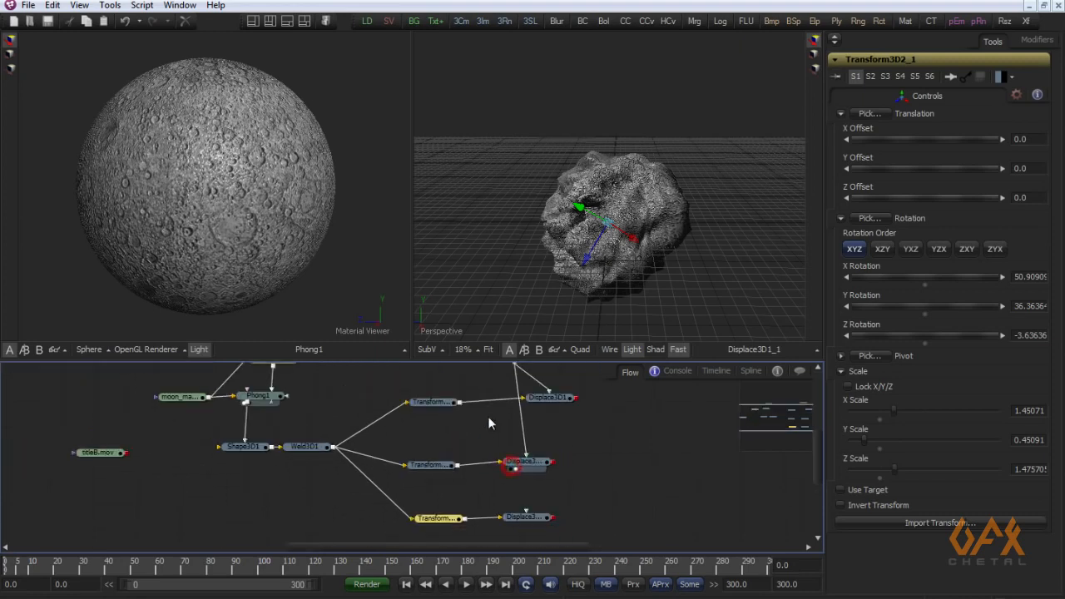
pyautogui.moveTo(488, 416); pyautogui.dragTo(482, 430)
pyautogui.moveTo(516, 386); pyautogui.dragTo(511, 526)
# - Scale Transform3D2_1 to about X 1.48, Y 0.75, Z 0.43 and rotate it about X 123.6, Y 127.3, Z 54.5
pyautogui.click(432, 505)
pyautogui.click(433, 532)
pyautogui.moveTo(895, 411); pyautogui.dragTo(860, 440)
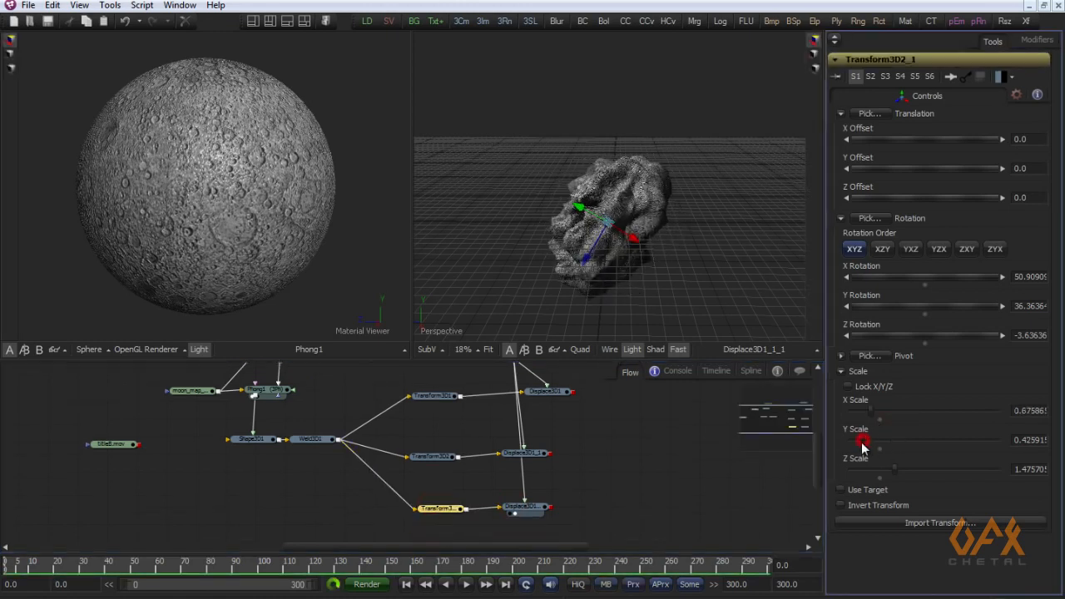
pyautogui.moveTo(893, 471); pyautogui.dragTo(865, 473)
pyautogui.moveTo(872, 410); pyautogui.dragTo(874, 440)
pyautogui.moveTo(613, 254); pyautogui.dragTo(518, 302)
pyautogui.moveTo(897, 306); pyautogui.dragTo(928, 301)
pyautogui.moveTo(881, 277); pyautogui.dragTo(913, 278)
pyautogui.moveTo(592, 190); pyautogui.dragTo(582, 125)
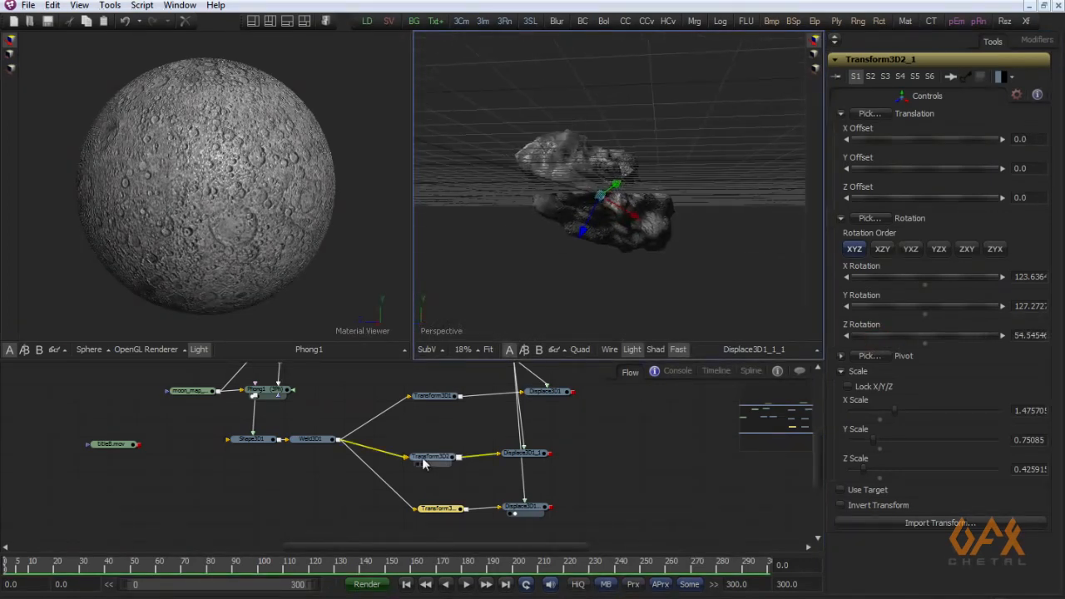
# - Compare the three displaced asteroid variants one after another in the second viewer
pyautogui.moveTo(544, 395); pyautogui.dragTo(563, 187)
pyautogui.moveTo(535, 458); pyautogui.dragTo(604, 184)
pyautogui.moveTo(534, 505); pyautogui.dragTo(602, 228)
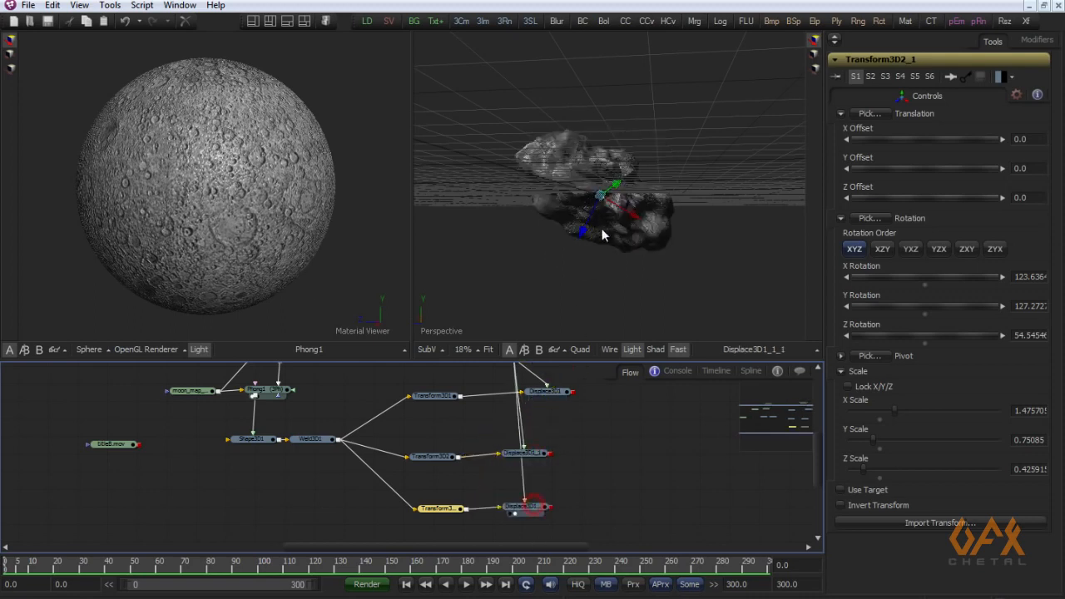
# - Paste another transform and displace pair as a fourth branch and connect Weld3D1 to its transform
pyautogui.moveTo(378, 481); pyautogui.dragTo(361, 416)
pyautogui.click(379, 466)
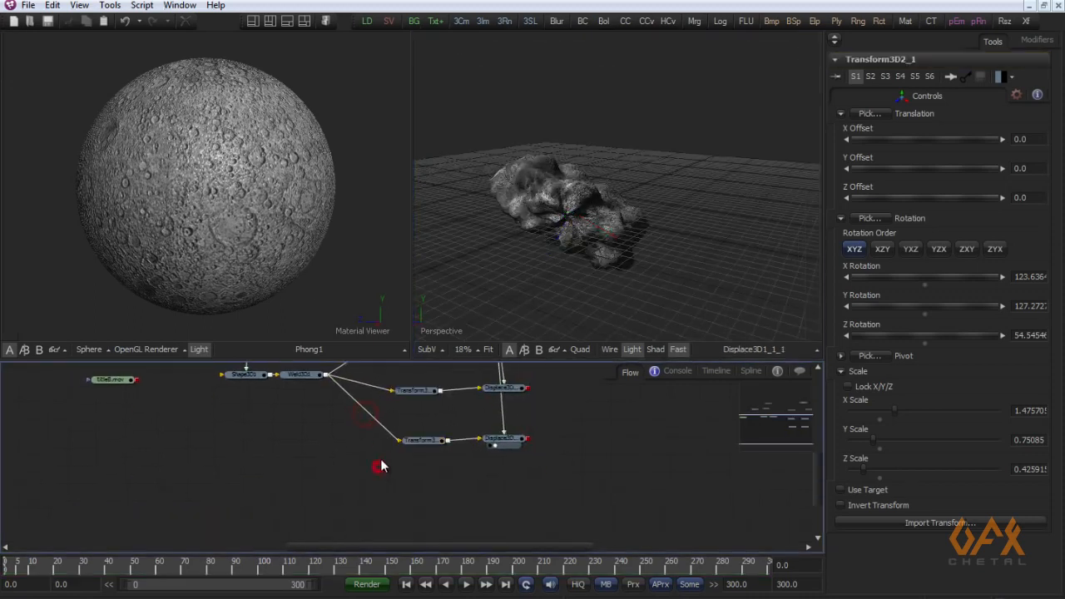
pyautogui.hotkey('ctrl', 'v')
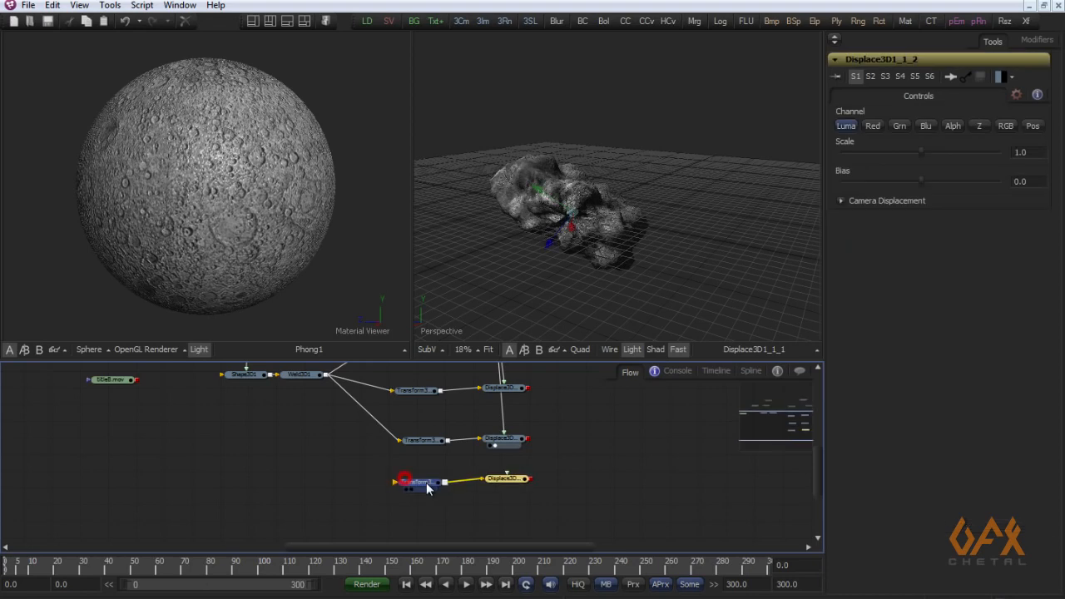
pyautogui.moveTo(323, 375); pyautogui.dragTo(398, 482)
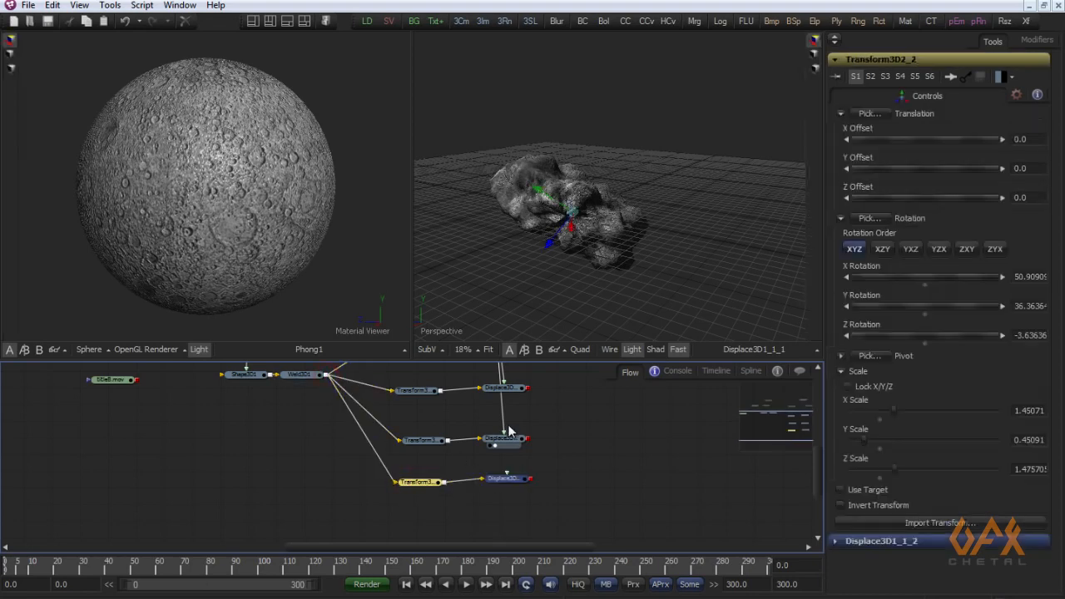
# - Connect FastNoise1 to Displace3D1_1_2 and show that node in the second viewer
pyautogui.scroll(-2, 416, 477)
pyautogui.moveTo(457, 393); pyautogui.dragTo(468, 535)
pyautogui.scroll(2, 407, 428)
pyautogui.moveTo(407, 428); pyautogui.dragTo(461, 442)
pyautogui.click(447, 454)
pyautogui.press('2')
# - Reset Transform3D2_2's scale to 1, lock its axes together and scale it uniformly to about 0.6
pyautogui.click(333, 458)
pyautogui.click(880, 421)
pyautogui.click(879, 448)
pyautogui.click(880, 476)
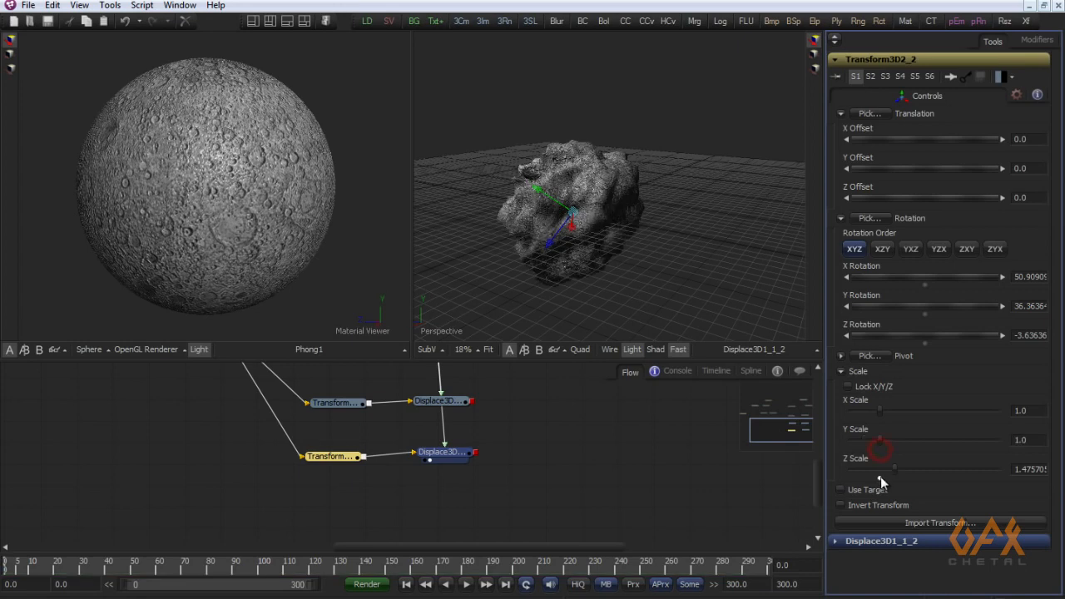
pyautogui.click(849, 387)
pyautogui.moveTo(880, 410); pyautogui.dragTo(870, 412)
pyautogui.moveTo(570, 284); pyautogui.dragTo(700, 307)
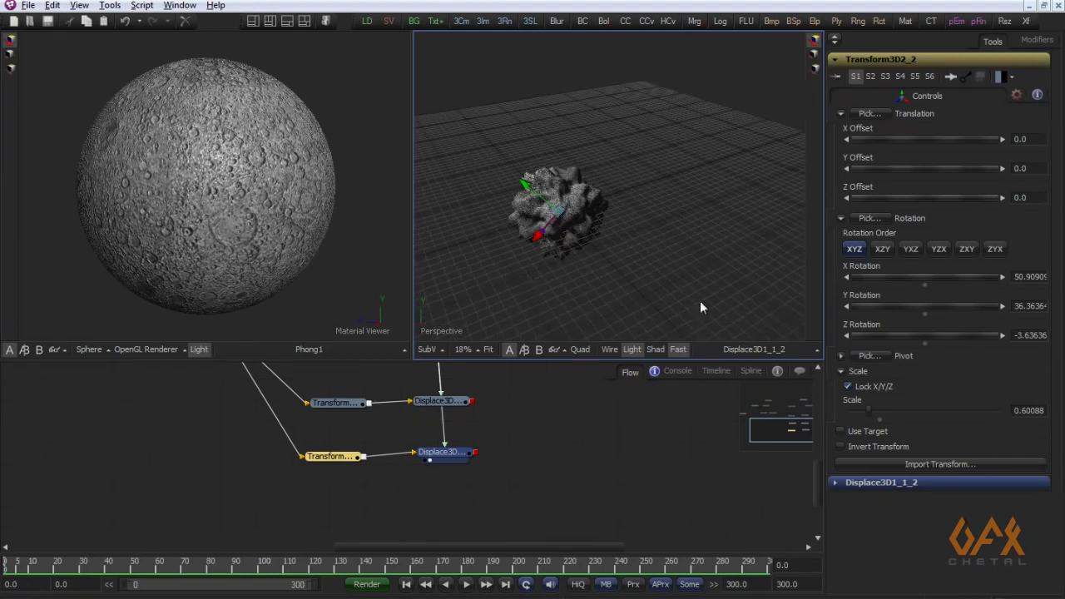
# - Reset Transform3D2_2's X, Y and Z rotation to 0 and check the small asteroid in the second viewer
pyautogui.click(926, 285)
pyautogui.click(926, 315)
pyautogui.click(925, 343)
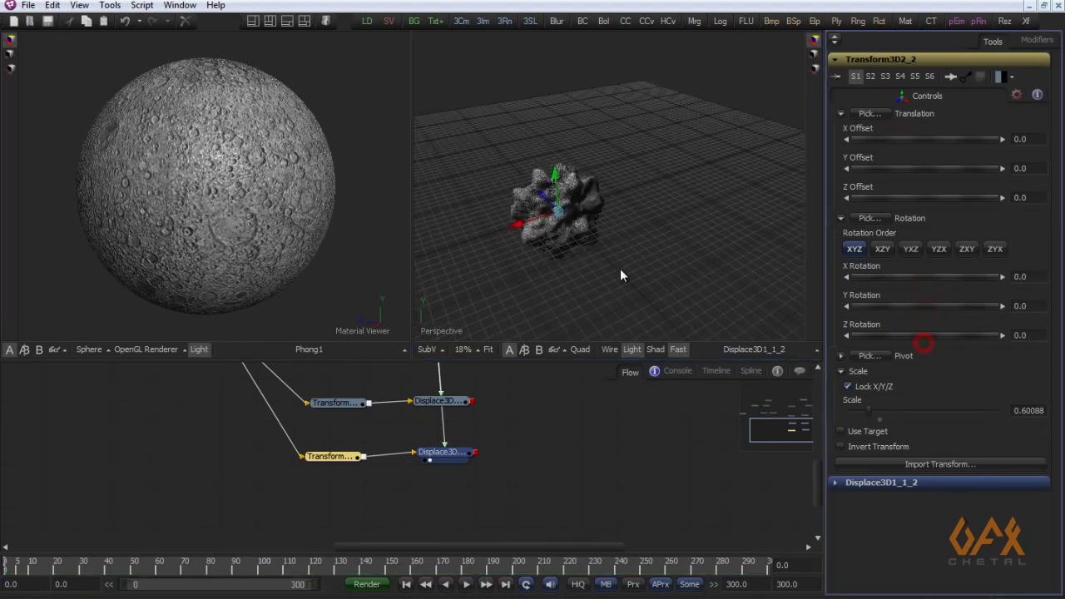
pyautogui.moveTo(621, 268); pyautogui.dragTo(564, 241)
# - Examine all four displaced asteroid variants in turn in the second viewer
pyautogui.moveTo(406, 473); pyautogui.dragTo(421, 535)
pyautogui.scroll(-2, 421, 535)
pyautogui.moveTo(374, 462); pyautogui.dragTo(324, 438)
pyautogui.scroll(2, 326, 433)
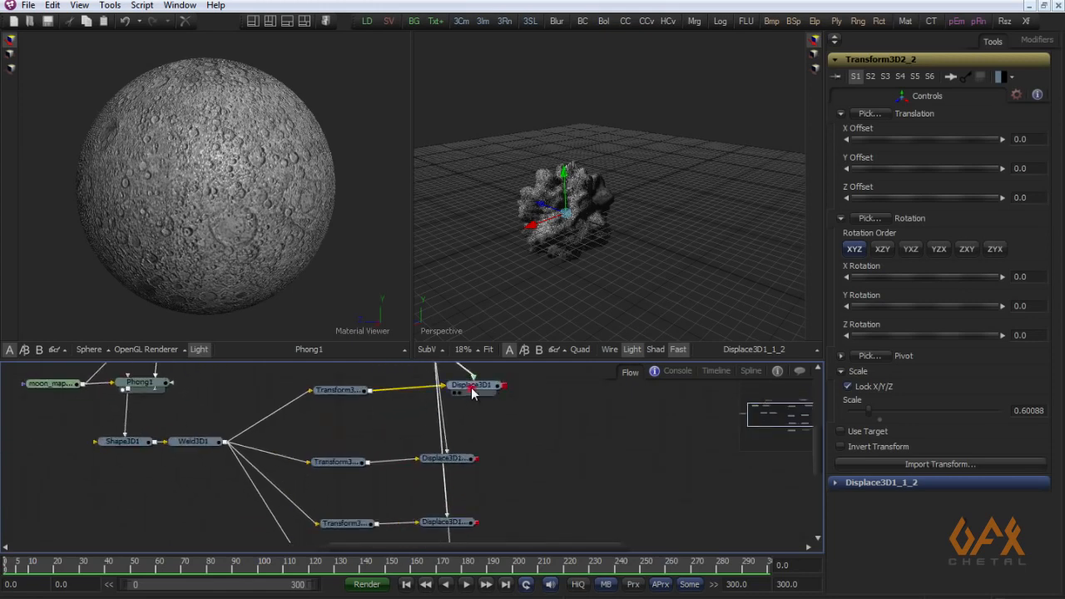
pyautogui.moveTo(472, 389); pyautogui.dragTo(540, 189)
pyautogui.moveTo(609, 242); pyautogui.dragTo(477, 268)
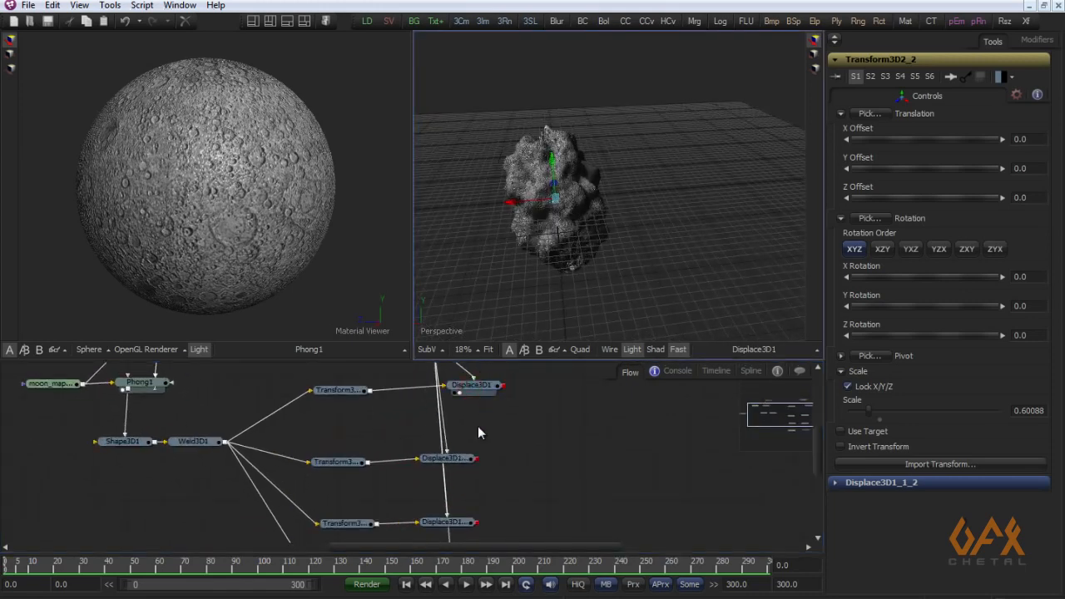
pyautogui.moveTo(462, 466); pyautogui.dragTo(530, 265)
pyautogui.moveTo(446, 498); pyautogui.dragTo(511, 314)
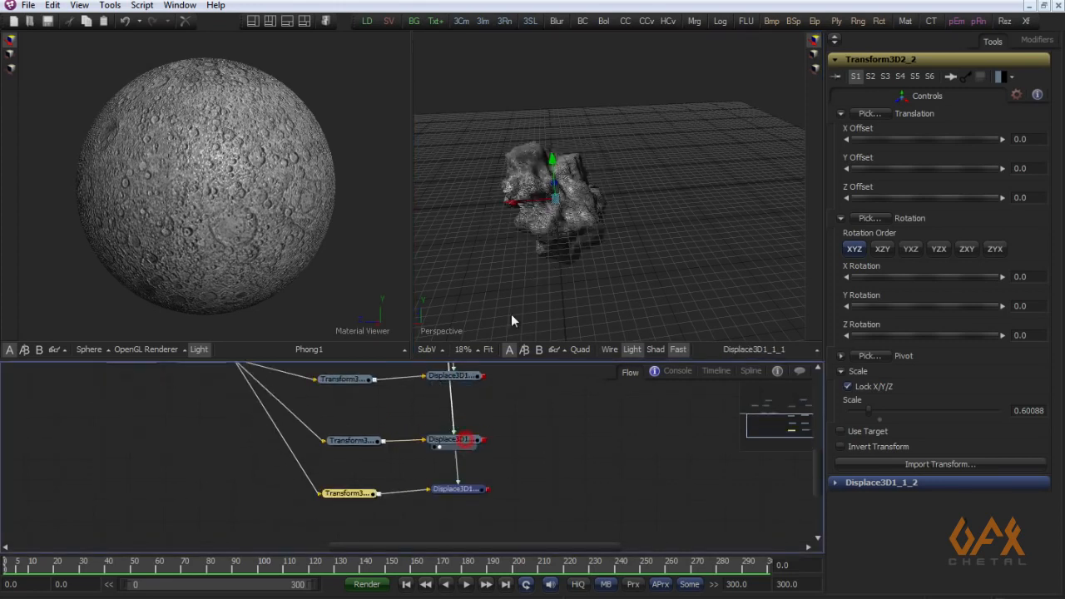
pyautogui.moveTo(469, 494); pyautogui.dragTo(571, 245)
# - Show Shape3D1 in the first viewer and review the four branches built from it
pyautogui.moveTo(167, 450); pyautogui.dragTo(295, 555)
pyautogui.moveTo(287, 470); pyautogui.dragTo(161, 228)
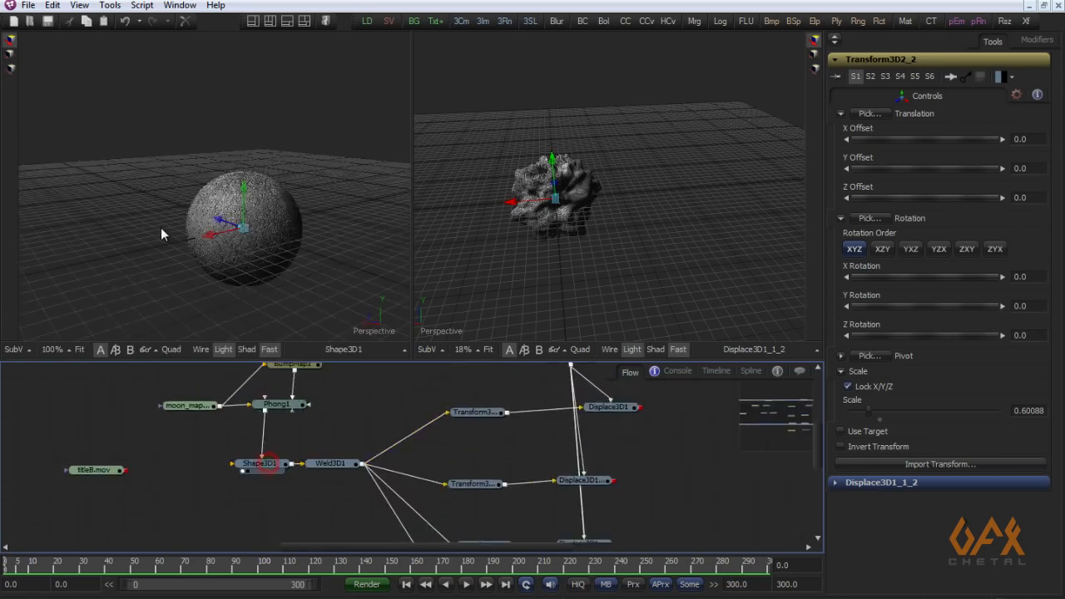
pyautogui.moveTo(555, 410); pyautogui.dragTo(420, 422)
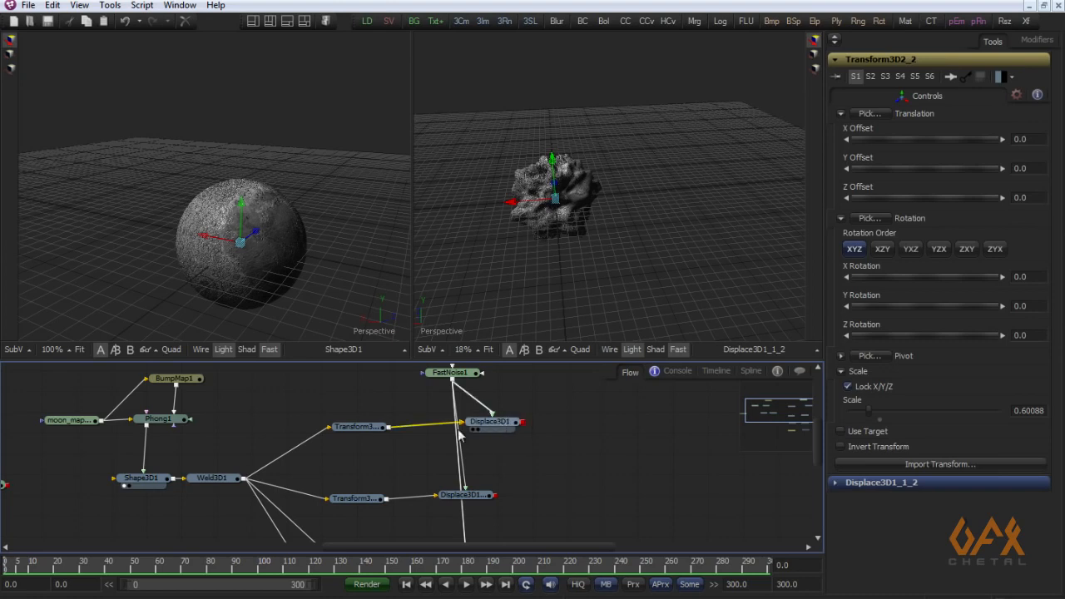
pyautogui.moveTo(339, 454); pyautogui.dragTo(260, 403)
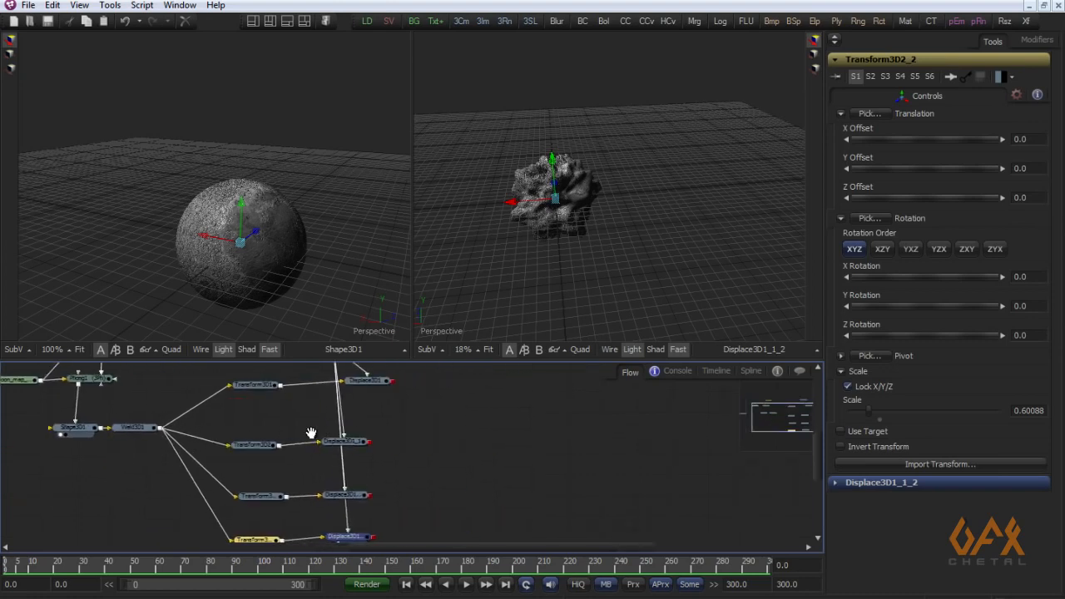
# - Add a pEmitter node in the empty flow area beside the displaced asteroid branches
pyautogui.moveTo(530, 387); pyautogui.dragTo(378, 448)
pyautogui.moveTo(430, 413)
pyautogui.mouseDown()
pyautogui.moveTo(405, 407)
pyautogui.moveTo(495, 388)
pyautogui.moveTo(492, 442)
pyautogui.moveTo(430, 425)
pyautogui.mouseUp()
pyautogui.click(381, 436)
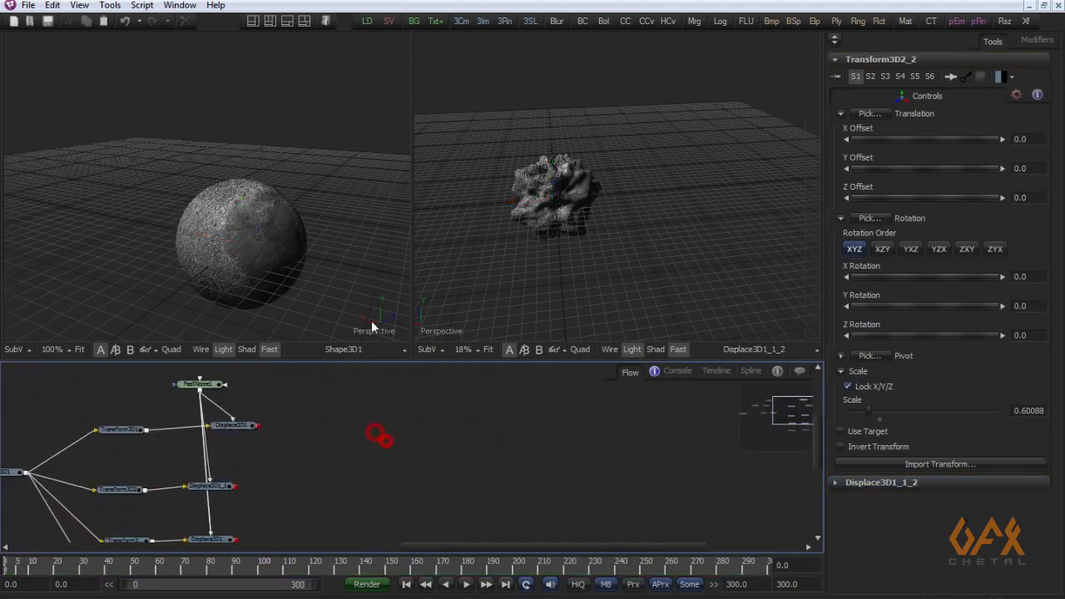
pyautogui.click(111, 7)
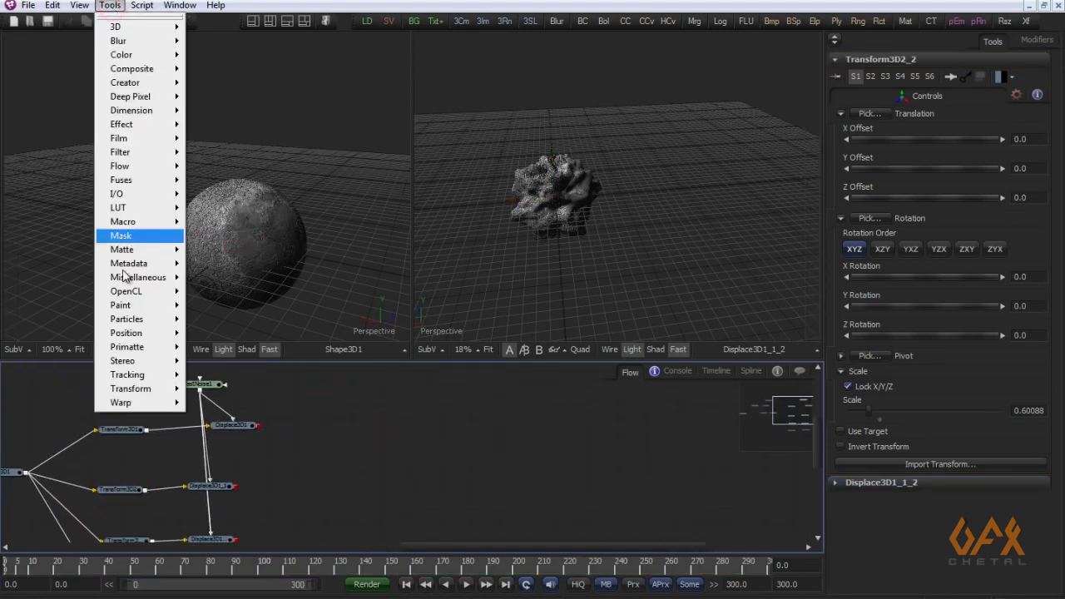
pyautogui.moveTo(161, 325)
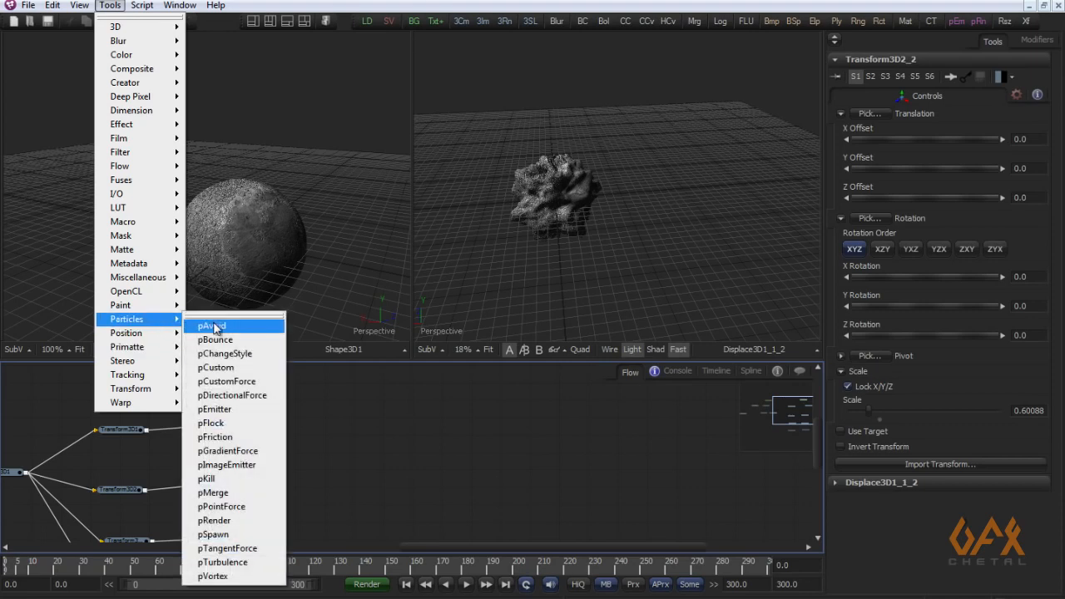
pyautogui.click(216, 409)
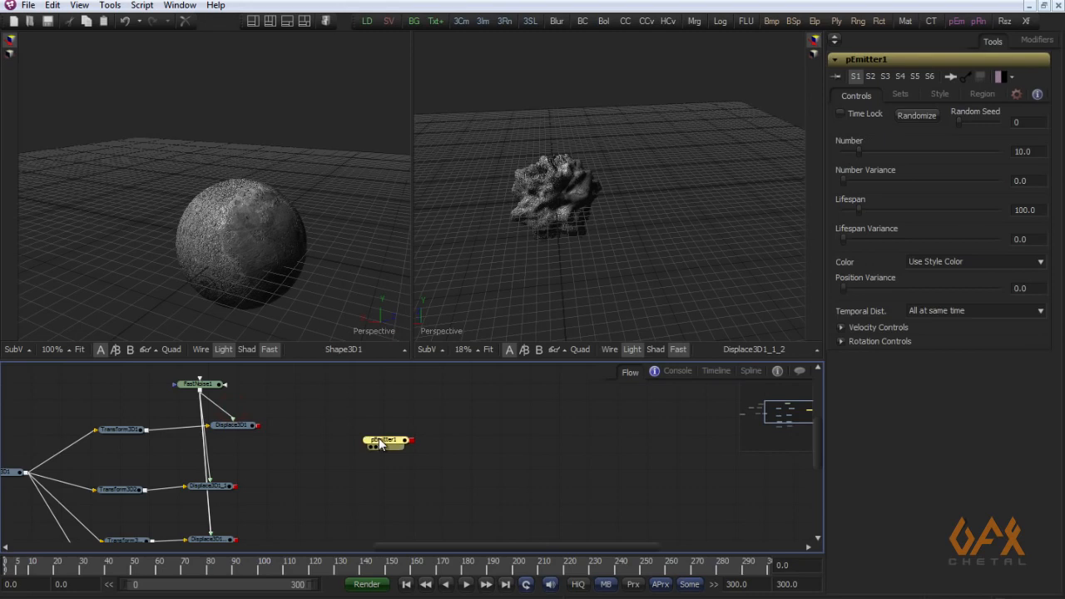
# - Add a pRender node fed by pEmitter1 and show its output in the second viewer
pyautogui.click(116, 10)
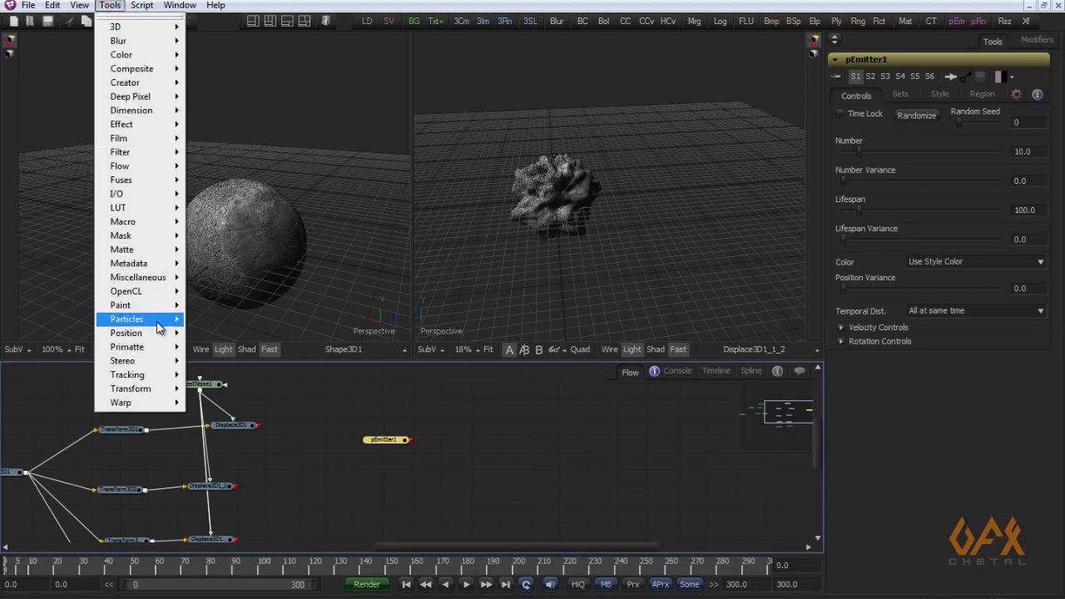
pyautogui.moveTo(137, 318)
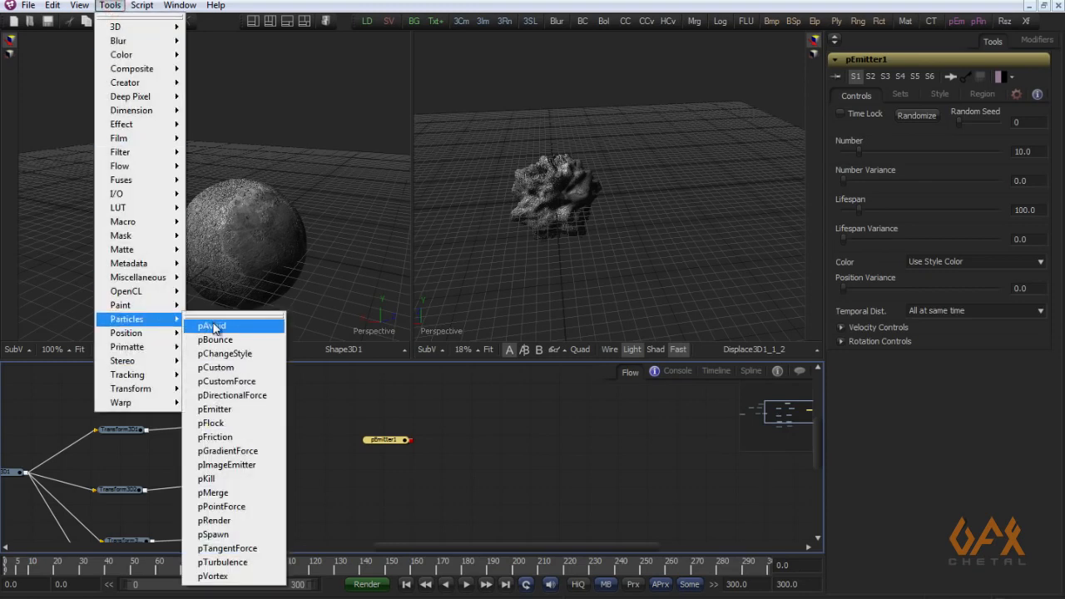
pyautogui.click(218, 521)
pyautogui.moveTo(434, 447); pyautogui.dragTo(544, 186)
pyautogui.scroll(4, 549, 193)
pyautogui.moveTo(604, 218); pyautogui.dragTo(755, 187)
pyautogui.scroll(-4, 753, 187)
pyautogui.scroll(-2, 647, 207)
pyautogui.moveTo(637, 208); pyautogui.dragTo(664, 114)
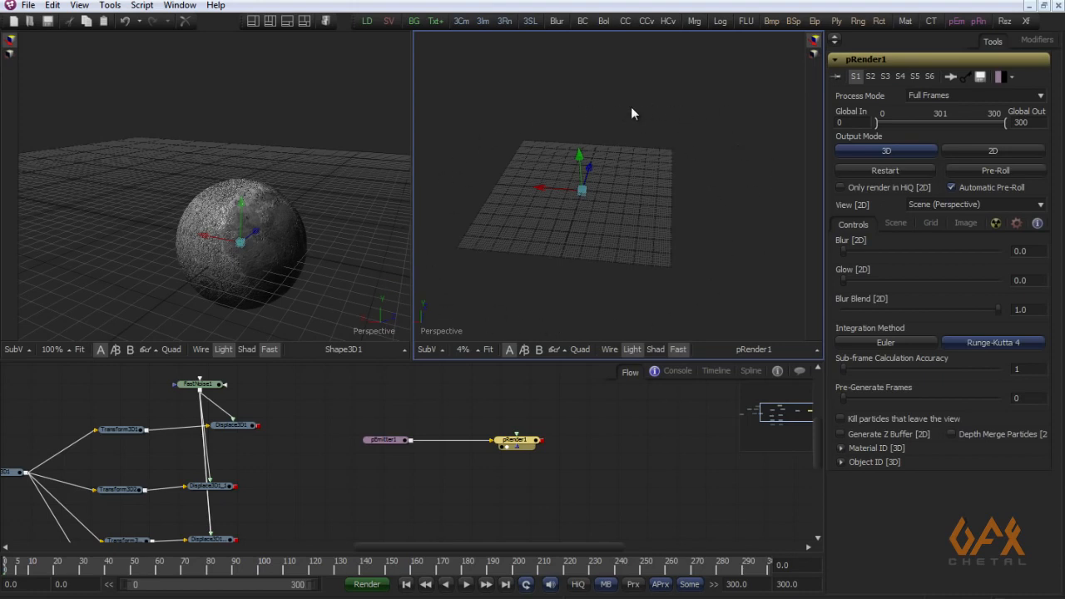
pyautogui.scroll(2, 399, 478)
# - Add a new Shape 3D node above pEmitter1 and show it in the first viewer
pyautogui.click(486, 446)
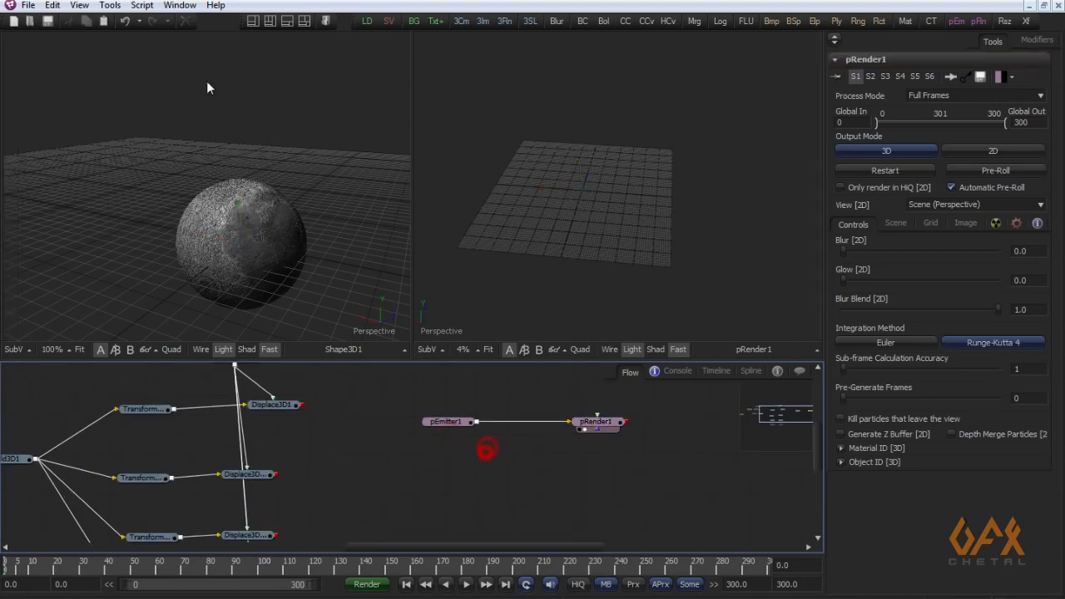
pyautogui.click(109, 5)
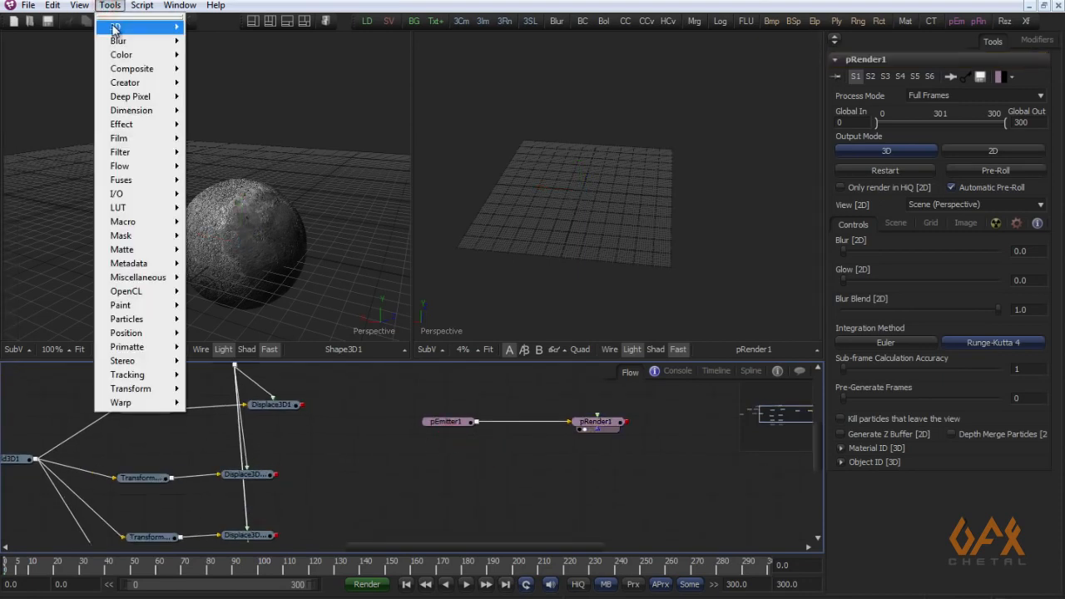
pyautogui.moveTo(117, 30)
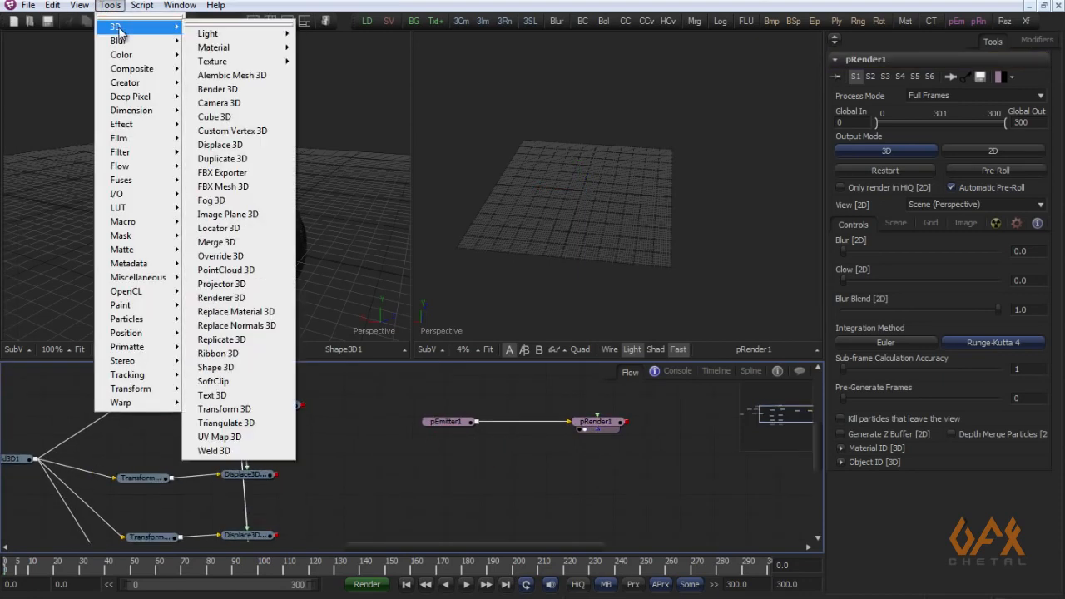
pyautogui.click(231, 368)
pyautogui.moveTo(488, 460); pyautogui.dragTo(408, 398)
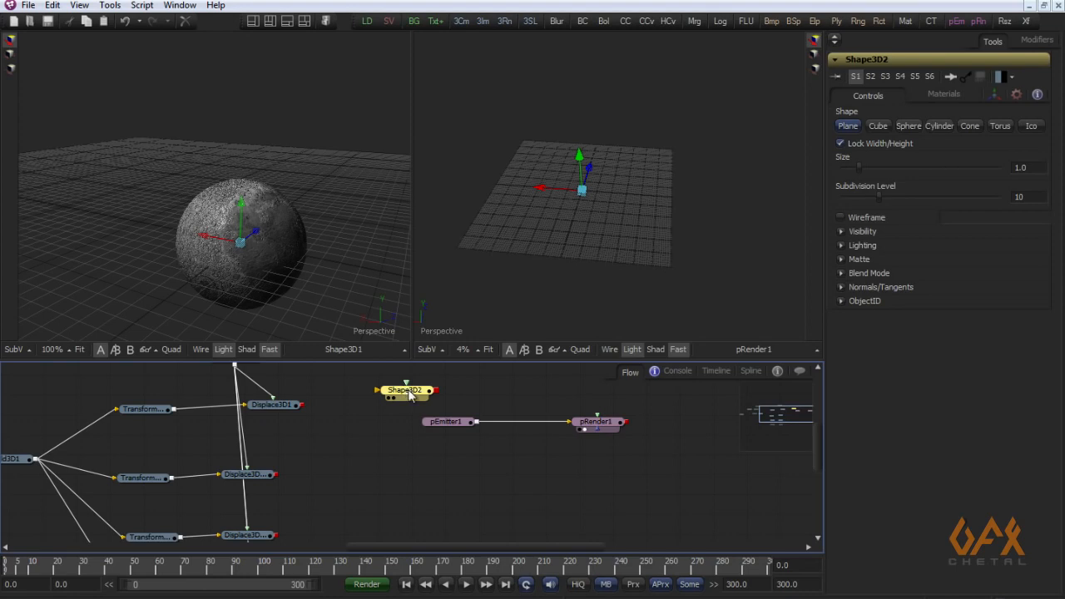
pyautogui.press('1')
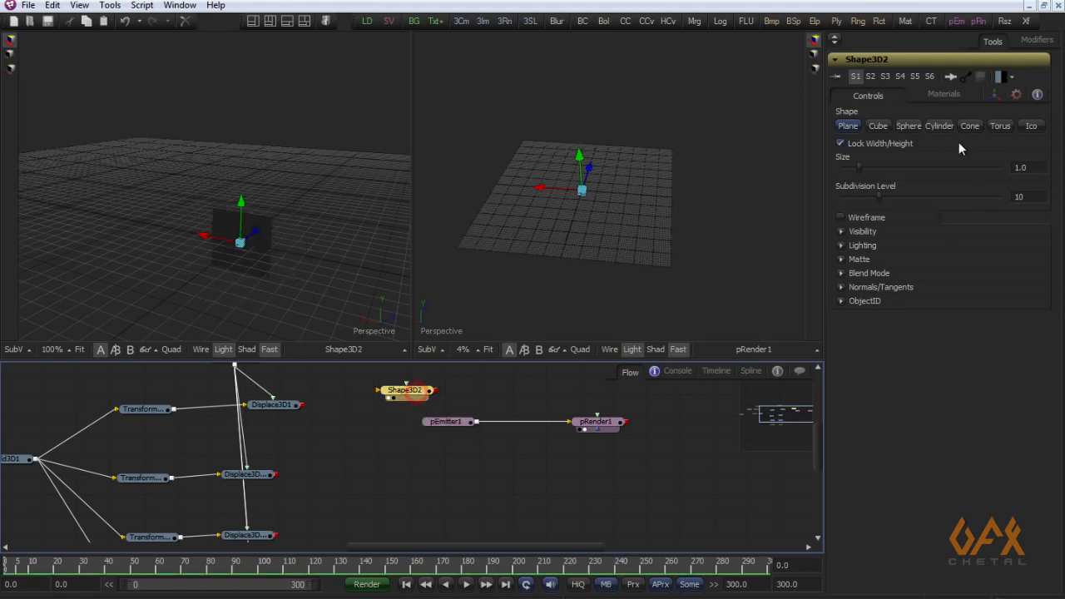
# - Make Shape3D2 a torus with radius 20 and a section of about 2.79
pyautogui.click(1001, 128)
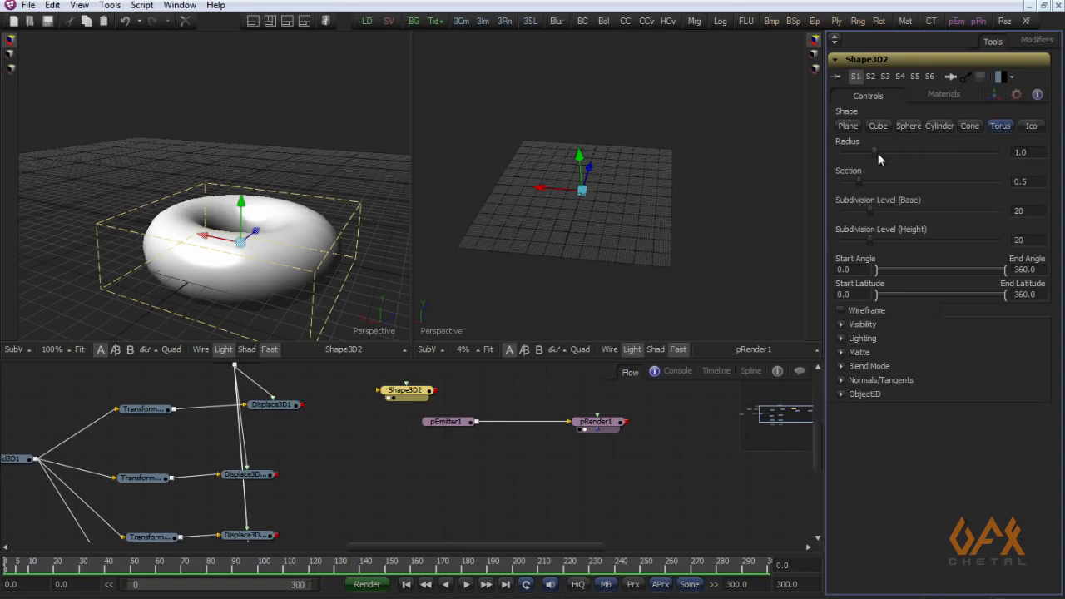
pyautogui.moveTo(875, 153); pyautogui.dragTo(998, 149)
pyautogui.write('20')
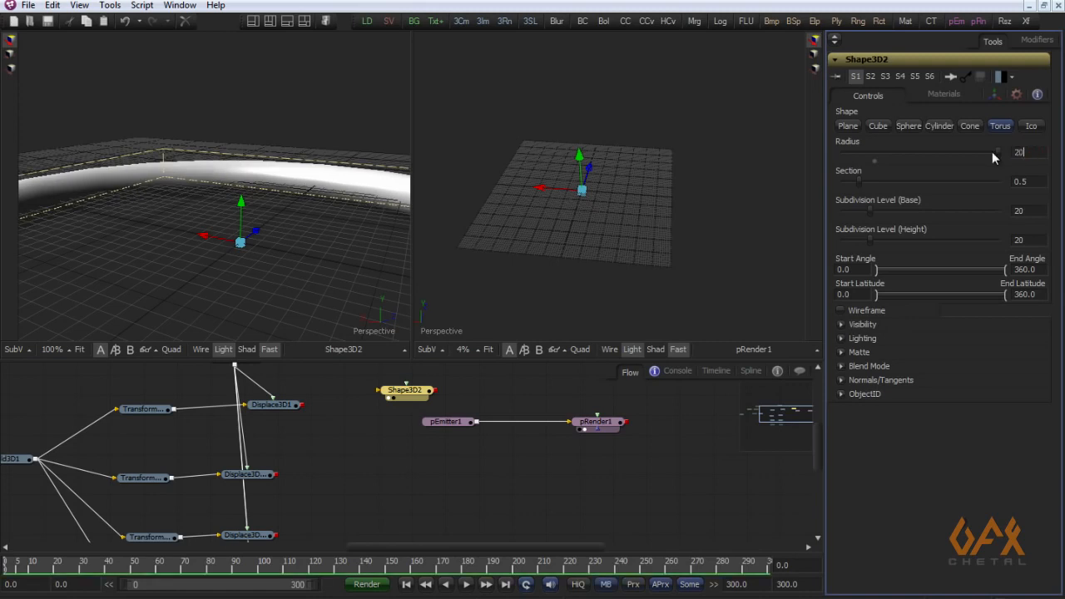
pyautogui.press('Tab')
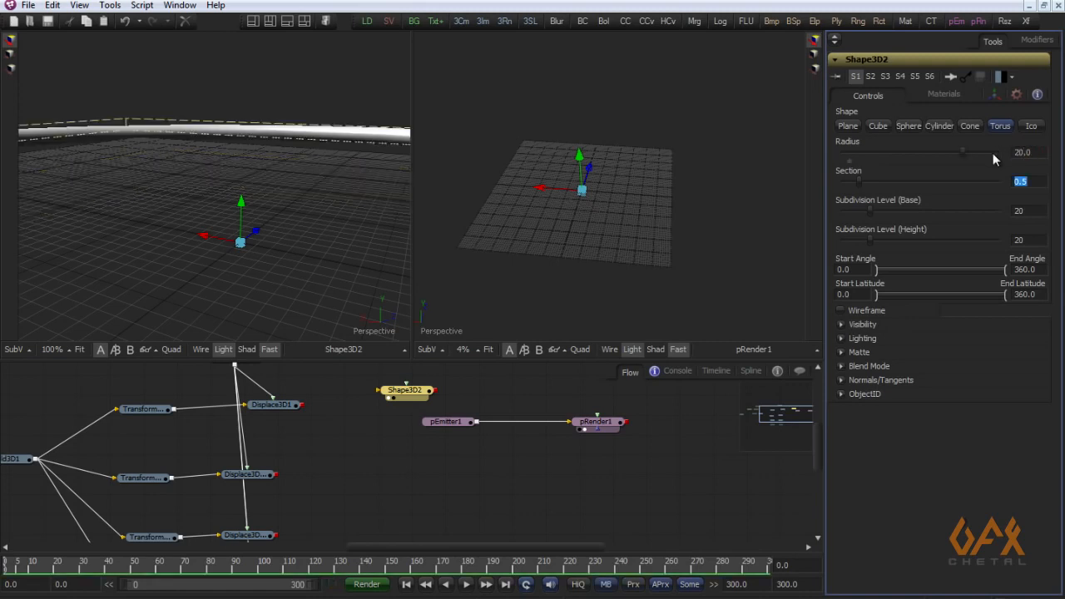
pyautogui.moveTo(293, 173); pyautogui.dragTo(131, 243)
pyautogui.moveTo(863, 182); pyautogui.dragTo(930, 179)
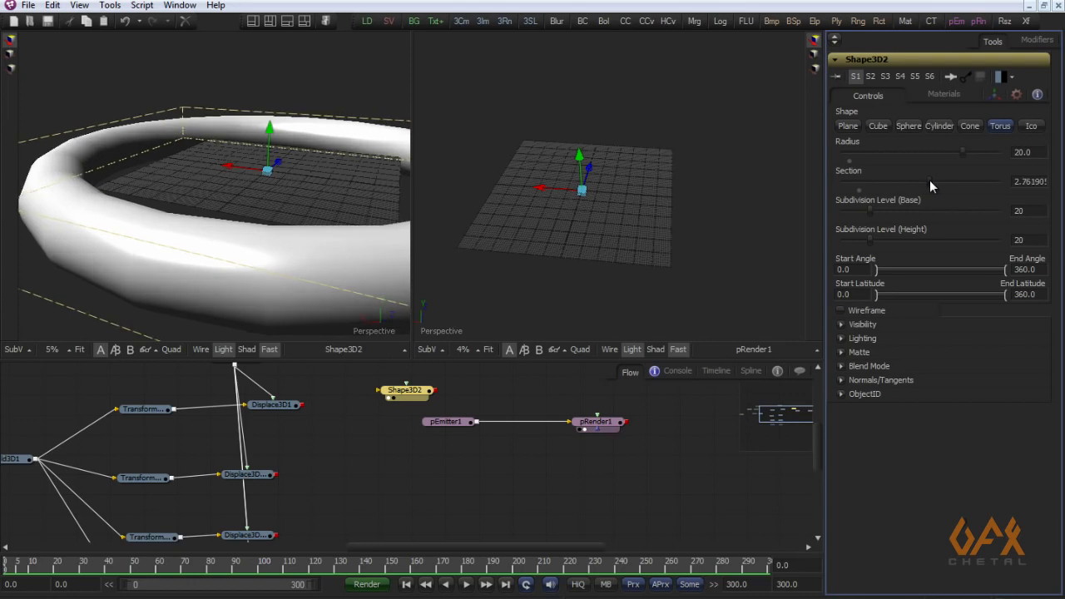
pyautogui.moveTo(221, 214); pyautogui.dragTo(2, 213)
pyautogui.moveTo(164, 250); pyautogui.dragTo(84, 211)
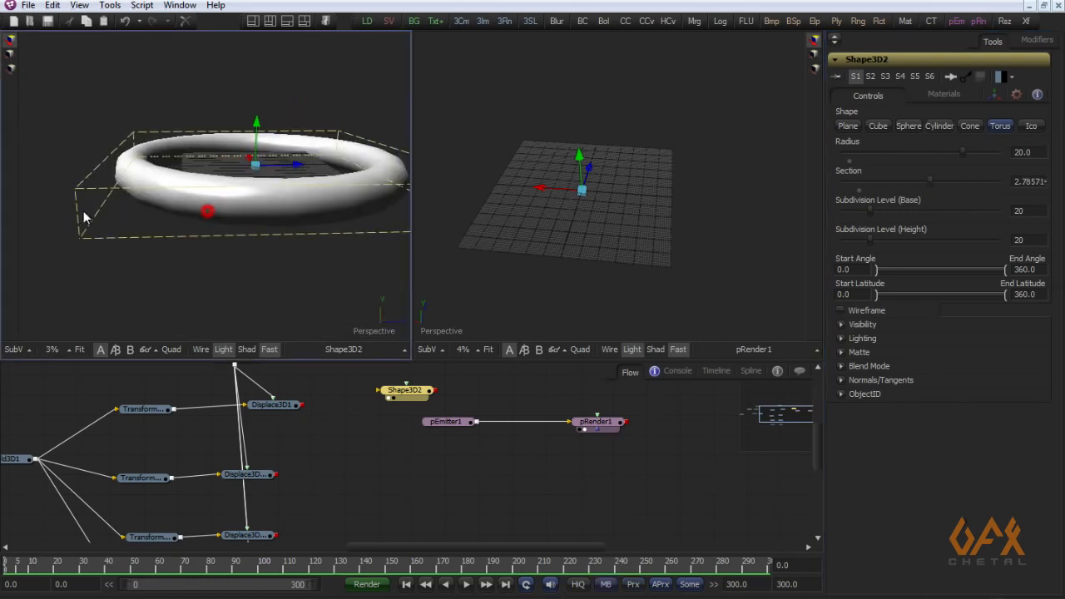
# - Set pEmitter1's region to Mesh and connect the Shape3D2 torus as its emission mesh
pyautogui.click(449, 424)
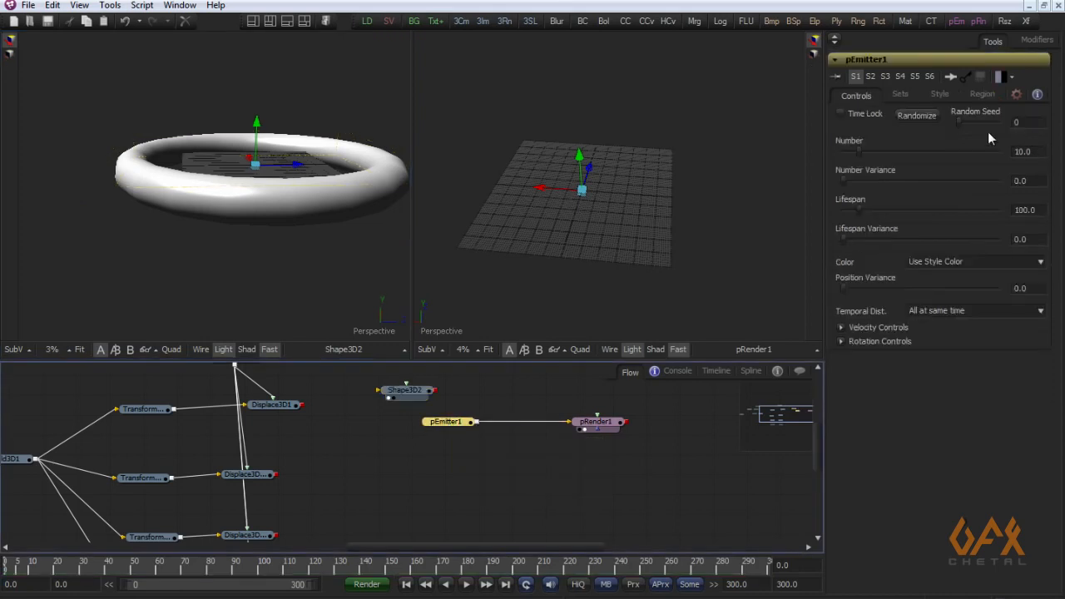
pyautogui.click(984, 95)
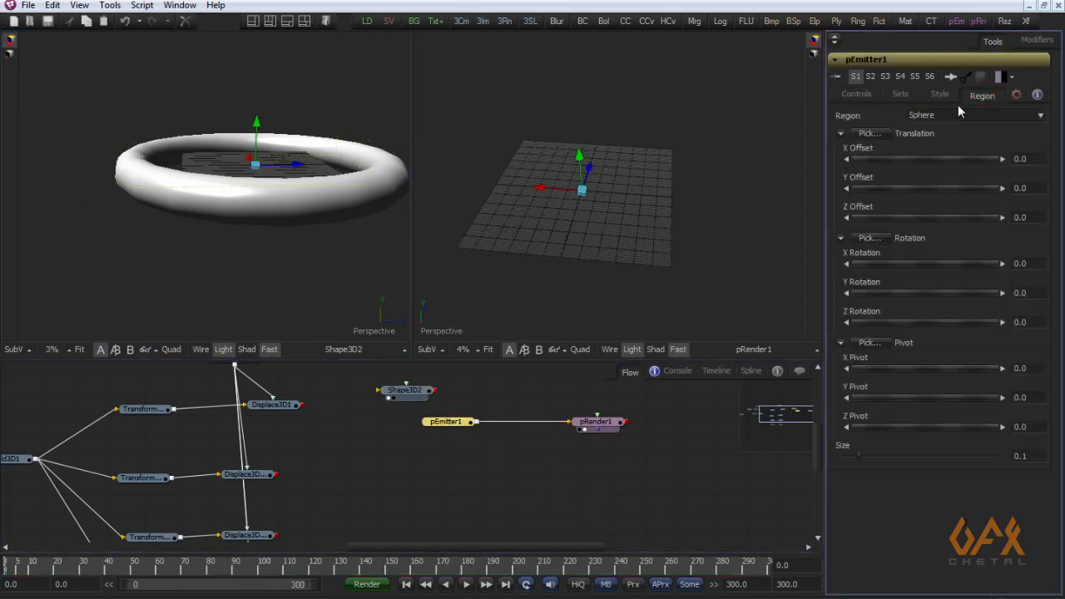
pyautogui.click(939, 116)
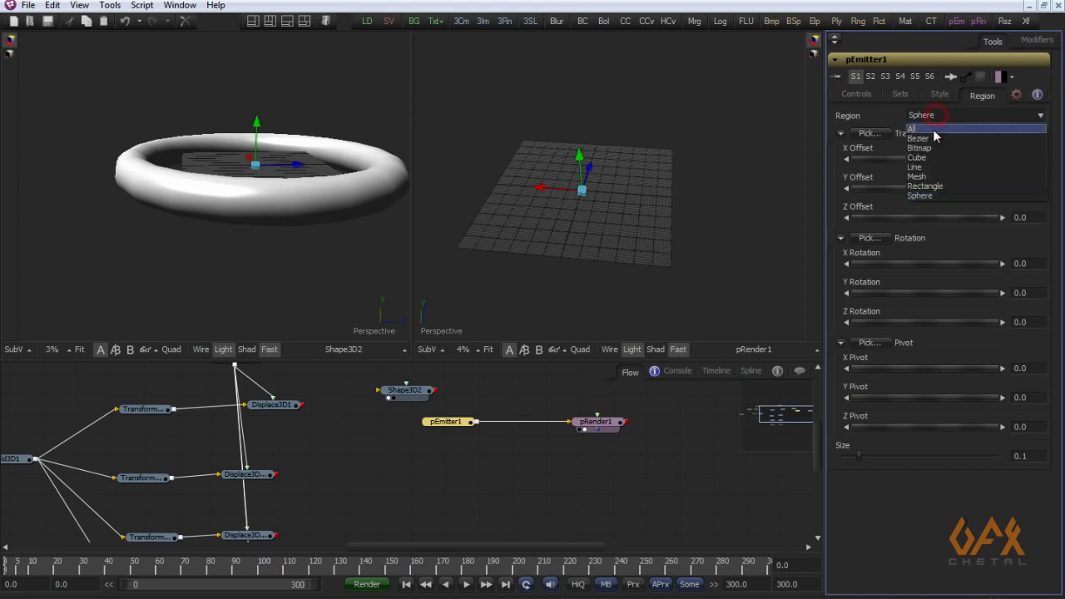
pyautogui.click(934, 177)
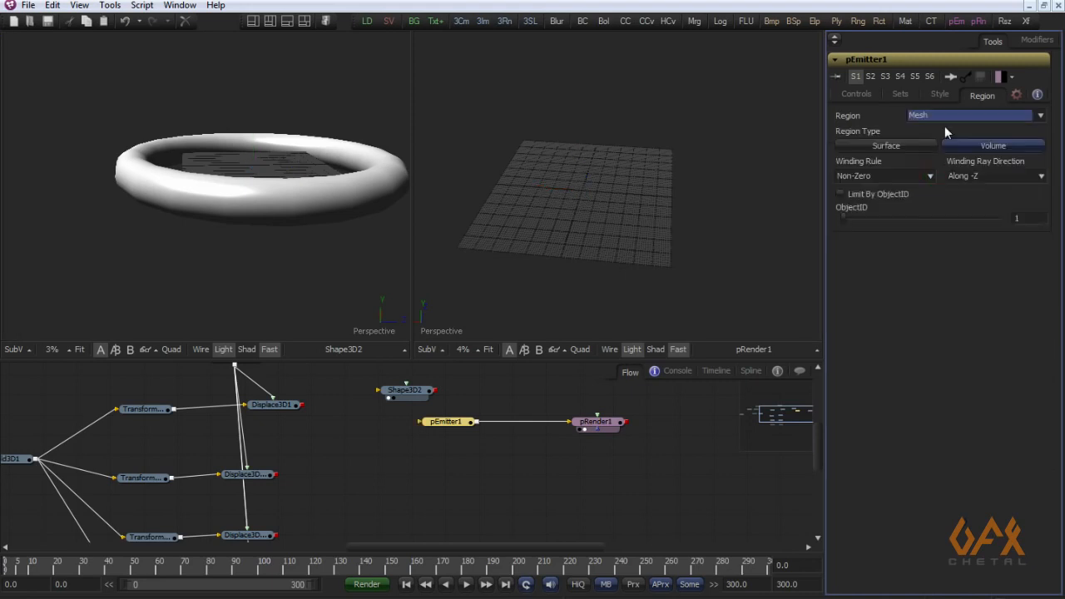
pyautogui.moveTo(439, 391); pyautogui.dragTo(440, 436)
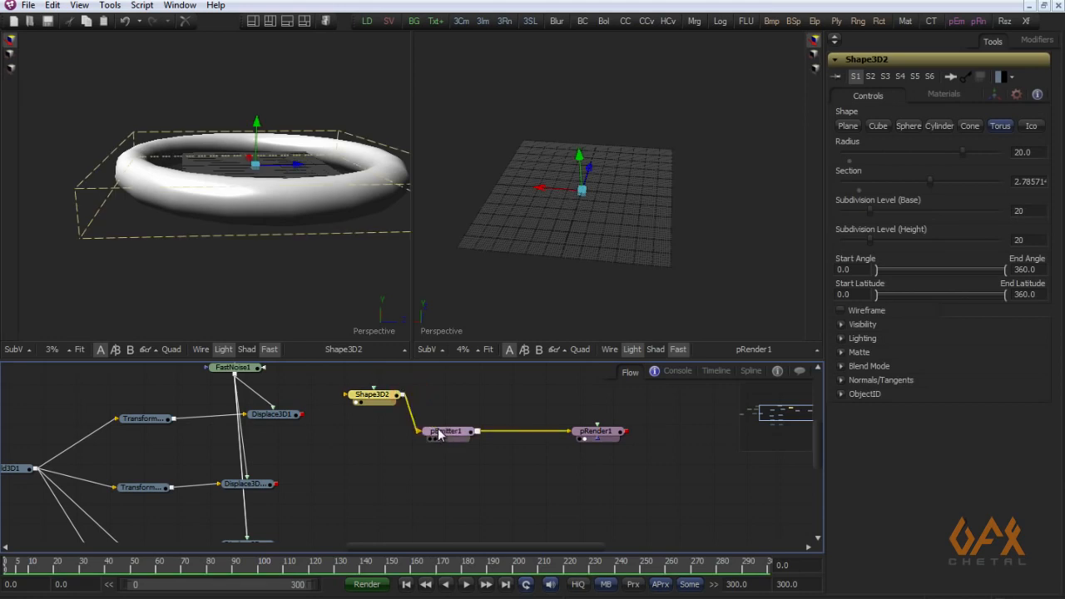
pyautogui.click(586, 431)
pyautogui.moveTo(652, 186); pyautogui.dragTo(722, 224)
pyautogui.moveTo(559, 245); pyautogui.dragTo(608, 132)
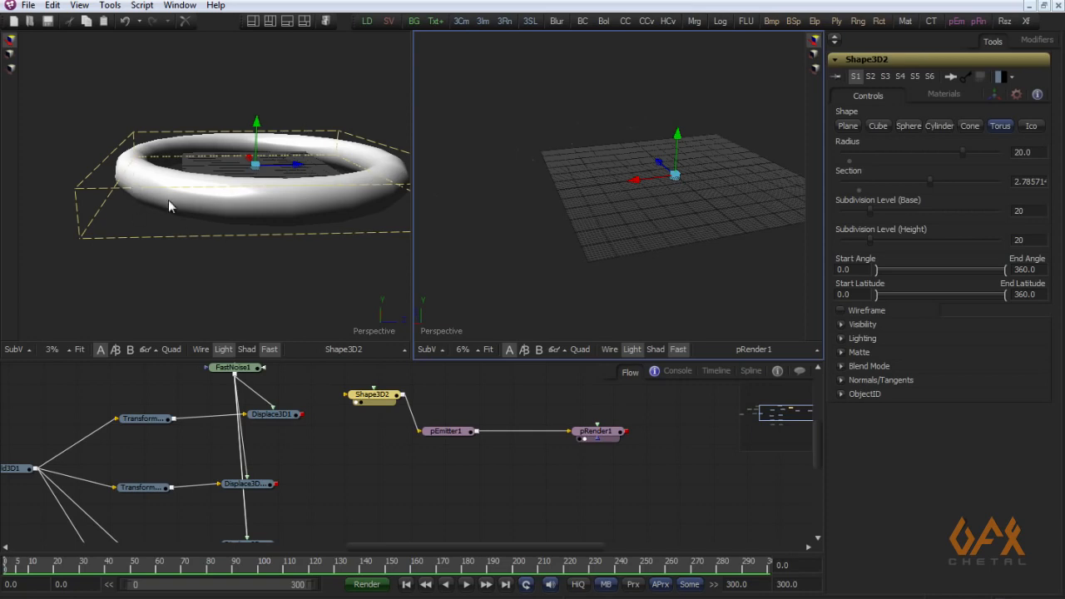
# - Set pEmitter1's Number to 300
pyautogui.click(445, 431)
pyautogui.click(870, 98)
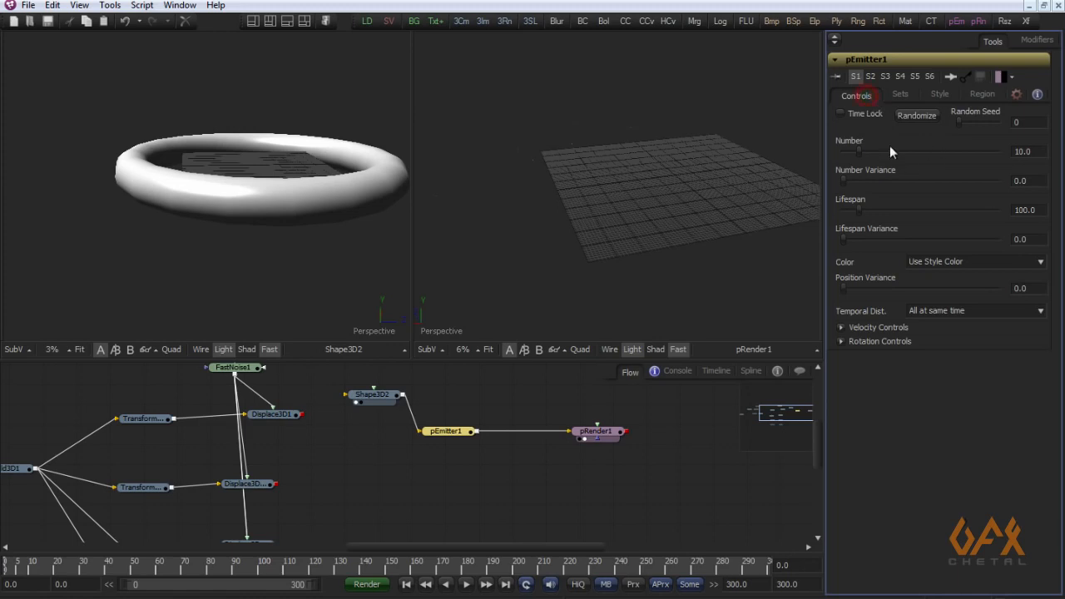
pyautogui.doubleClick(1026, 152)
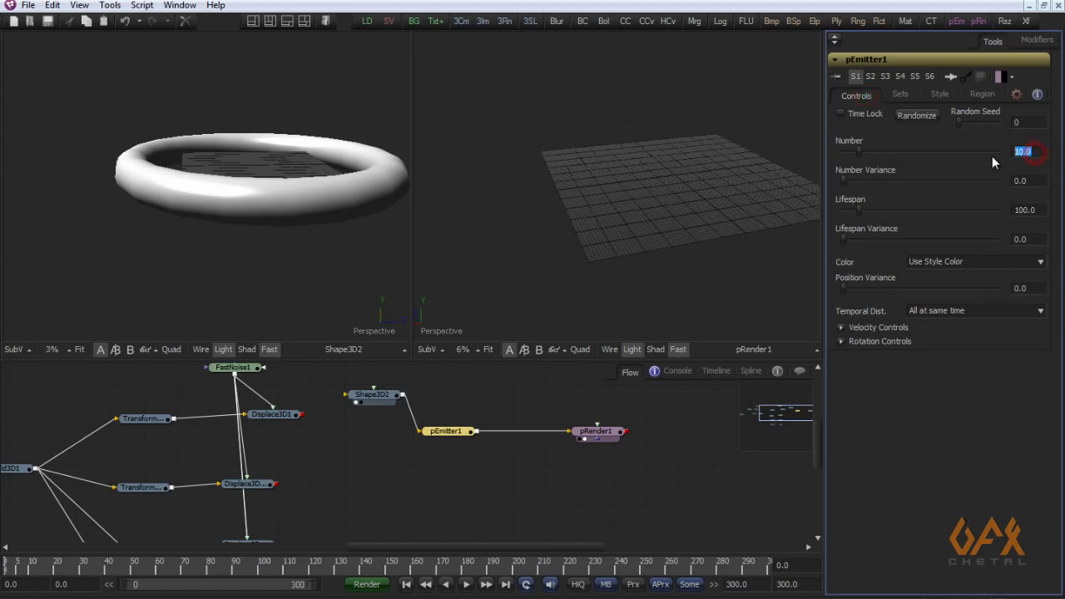
pyautogui.write('300')
pyautogui.press('Tab')
# - Compare the emitted particles with the torus from several angles and scrub the first frames
pyautogui.moveTo(596, 177); pyautogui.dragTo(500, 254)
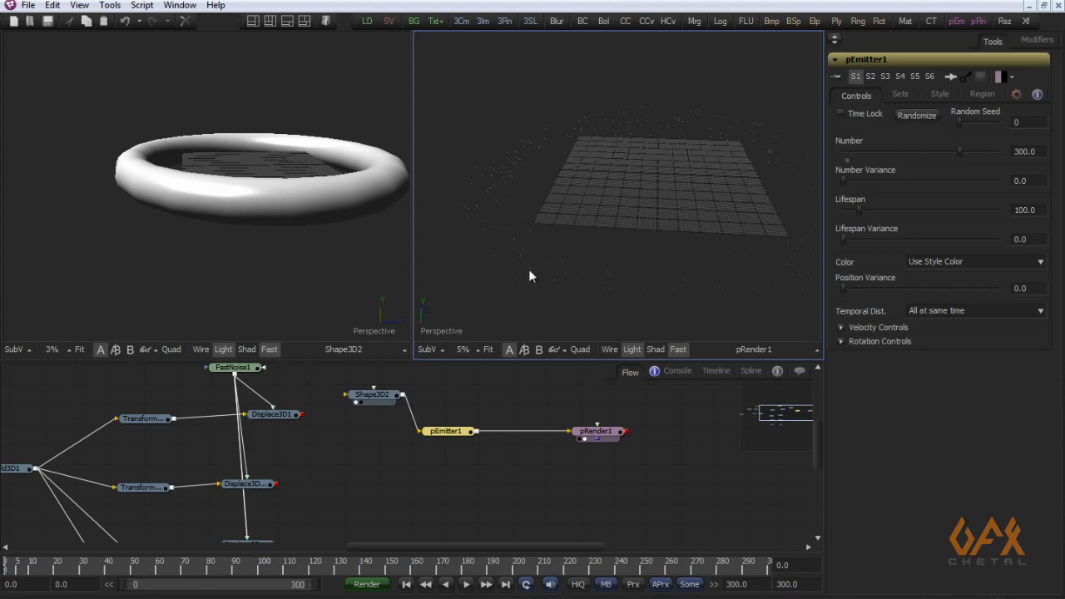
pyautogui.moveTo(635, 129); pyautogui.dragTo(584, 182)
pyautogui.moveTo(318, 185); pyautogui.dragTo(280, 245)
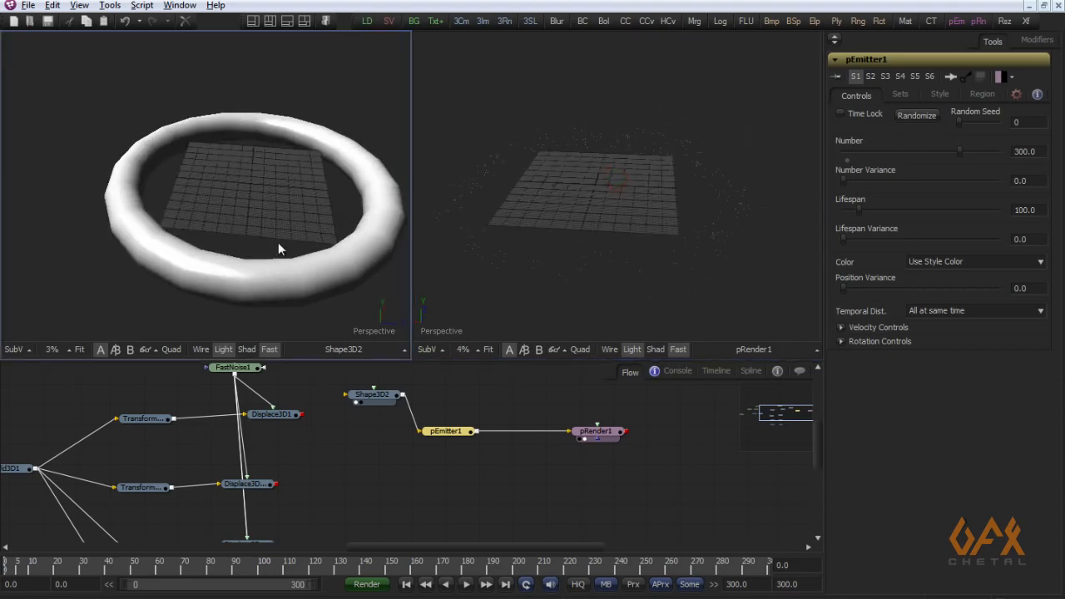
pyautogui.moveTo(681, 214); pyautogui.dragTo(693, 122)
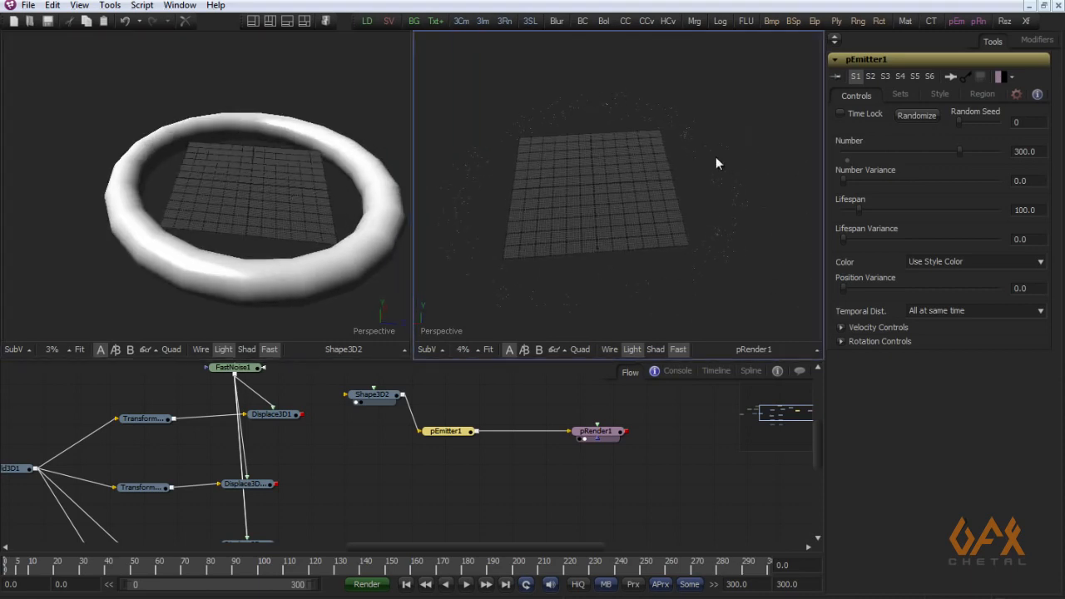
pyautogui.moveTo(643, 194); pyautogui.dragTo(654, 135)
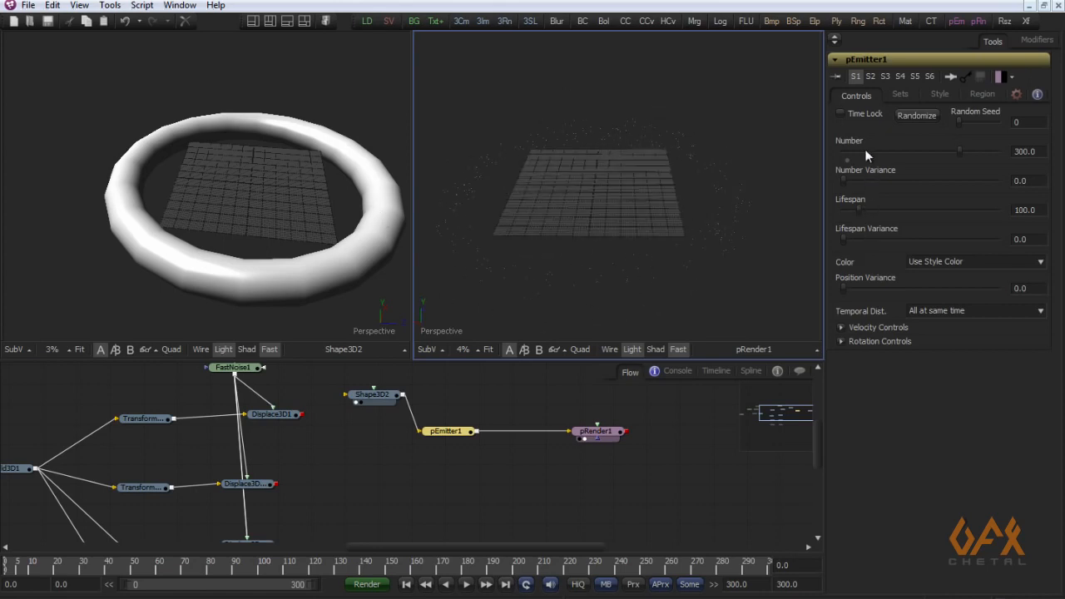
pyautogui.click(12, 572)
pyautogui.moveTo(13, 571)
pyautogui.mouseDown()
pyautogui.moveTo(29, 575)
pyautogui.moveTo(5, 575)
pyautogui.mouseUp()
pyautogui.moveTo(546, 228); pyautogui.dragTo(577, 229)
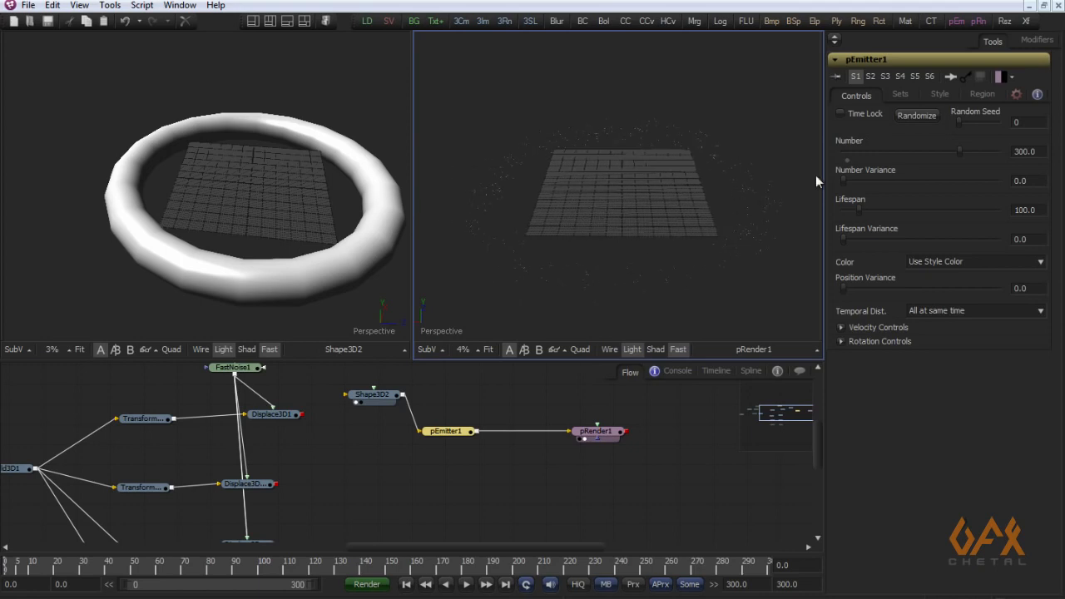
# - Animate pEmitter1's Number with keyframes of 300 at frame 0 and 0 at frame 1
pyautogui.rightClick(855, 142)
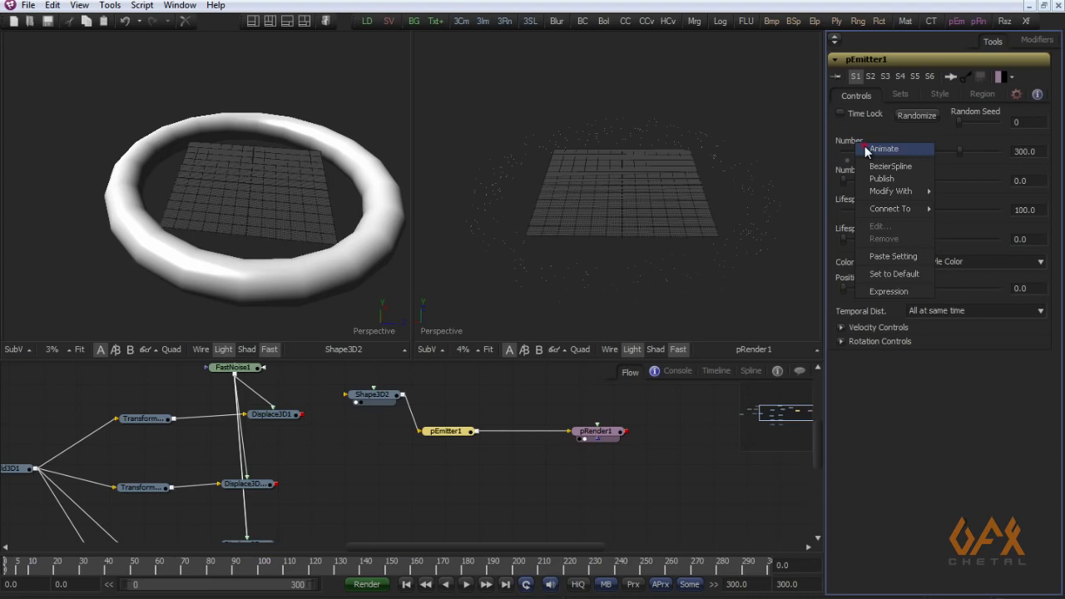
pyautogui.click(864, 146)
pyautogui.moveTo(703, 206); pyautogui.dragTo(663, 215)
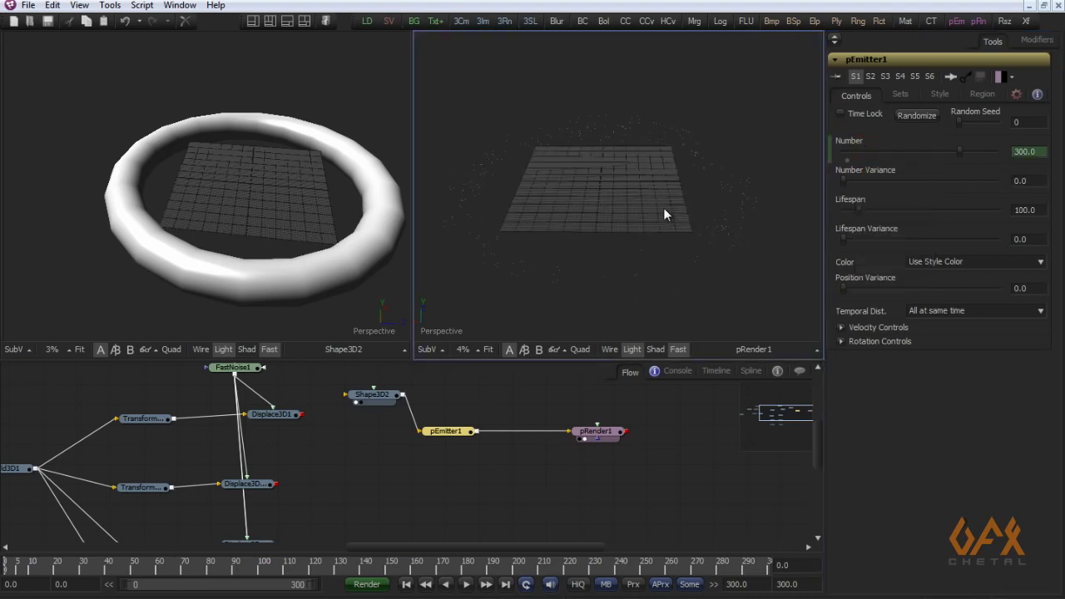
pyautogui.press('Right')
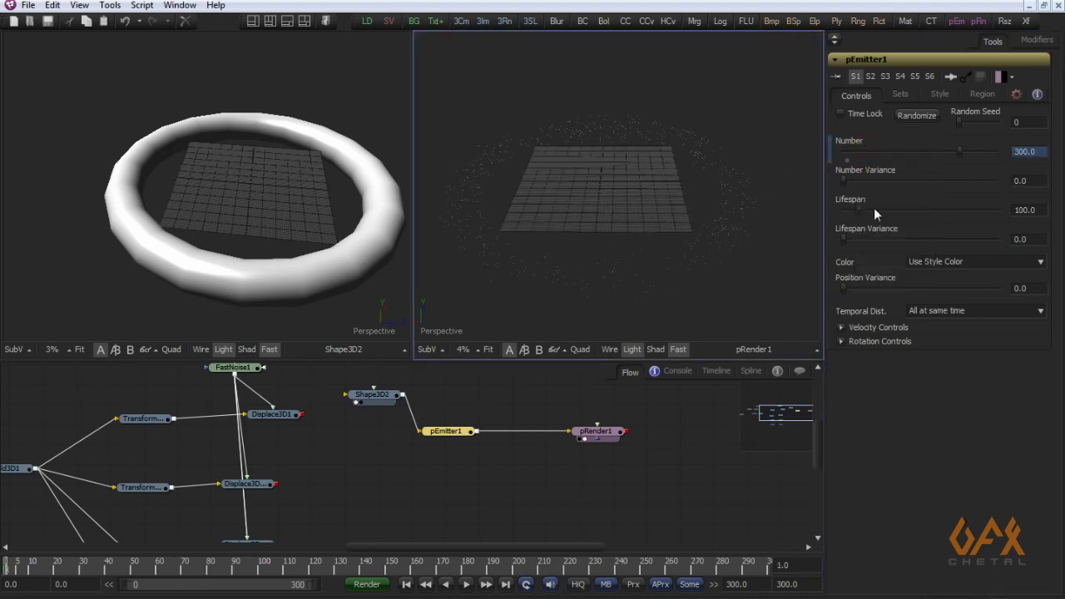
pyautogui.click(1035, 152)
pyautogui.write('0')
pyautogui.press('Tab')
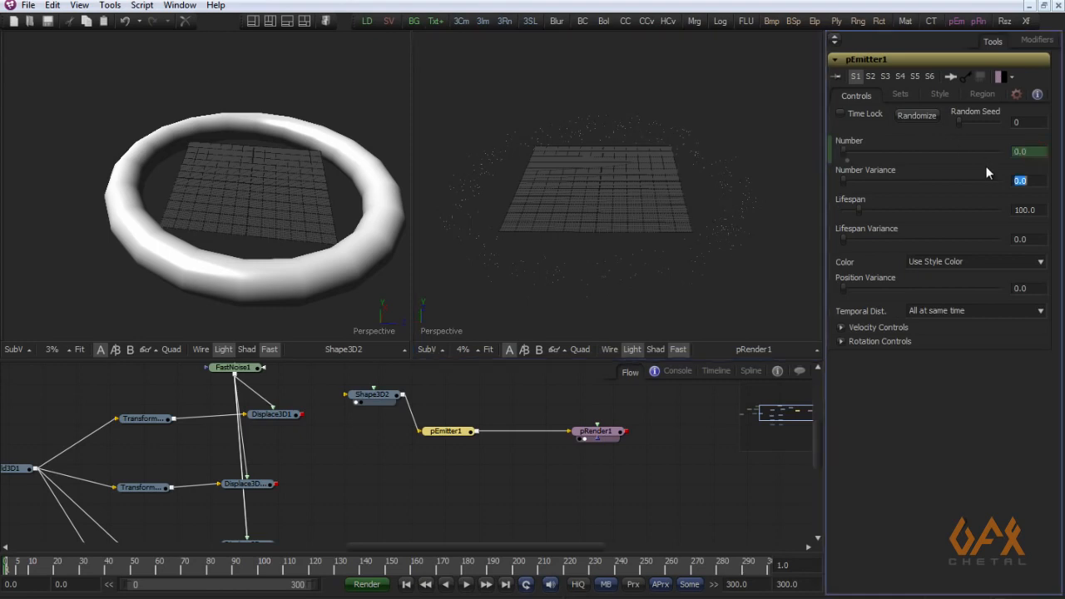
pyautogui.click(664, 223)
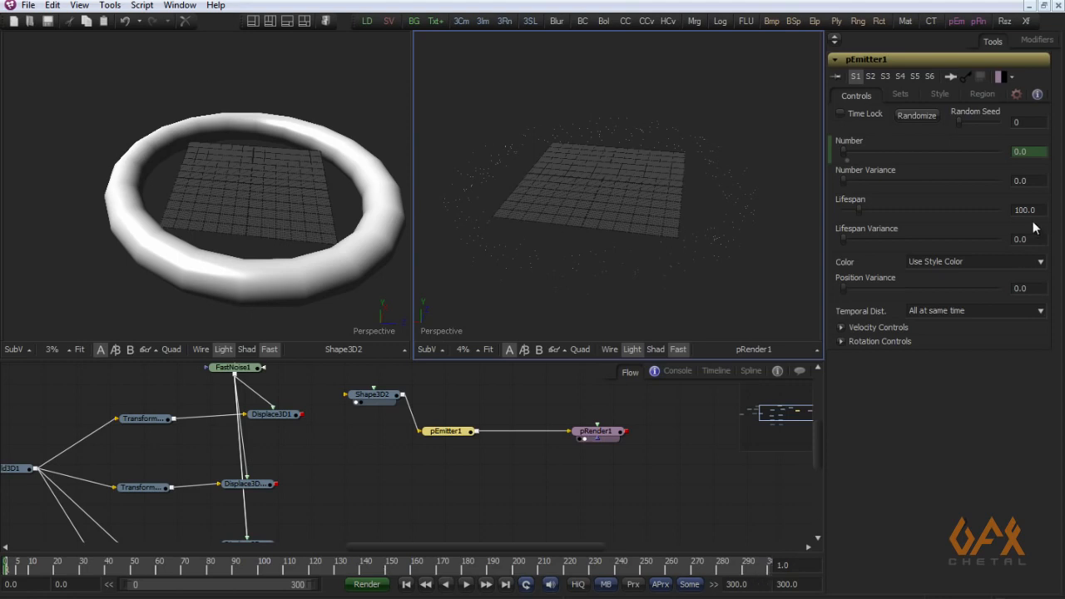
# - Set pEmitter1's Lifespan to 350 and return the playhead to frame 0
pyautogui.moveTo(1045, 211); pyautogui.dragTo(980, 213)
pyautogui.write('350')
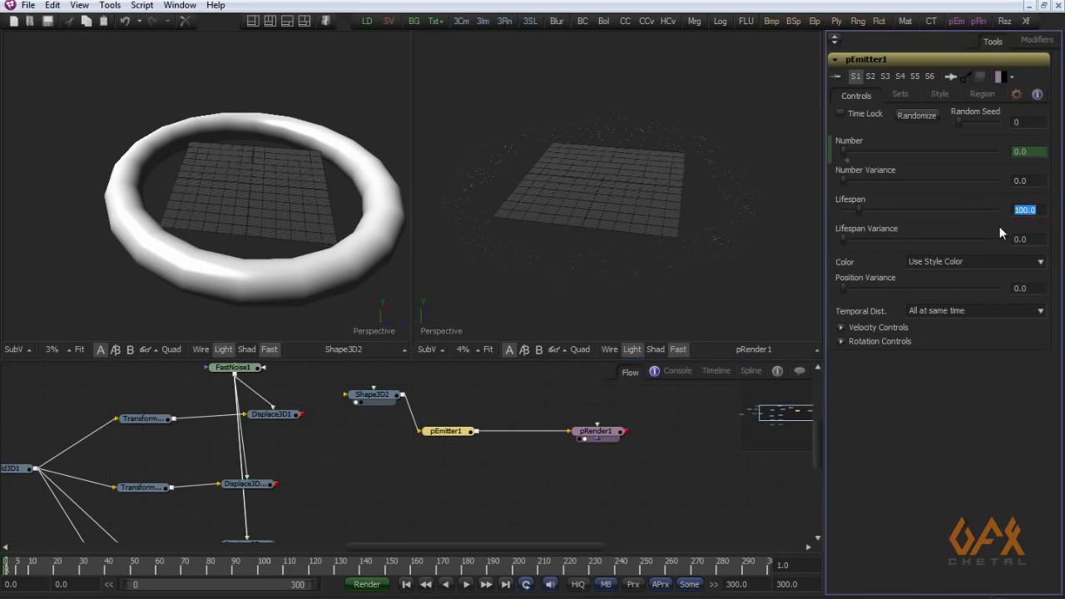
pyautogui.moveTo(522, 233); pyautogui.dragTo(612, 233)
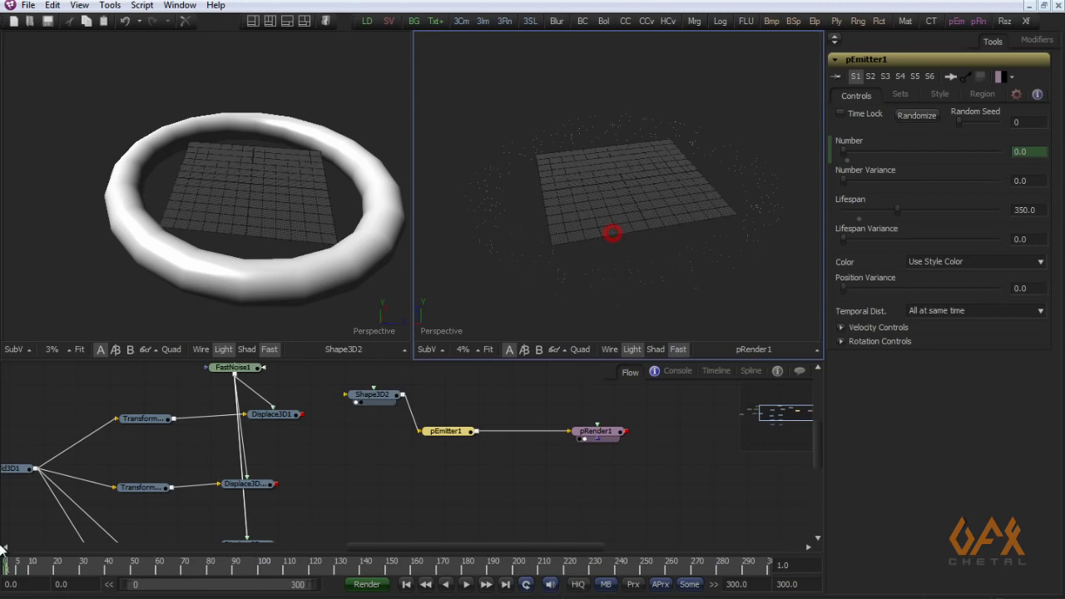
pyautogui.moveTo(10, 568)
pyautogui.mouseDown()
pyautogui.moveTo(746, 573)
pyautogui.moveTo(3, 568)
pyautogui.mouseUp()
pyautogui.moveTo(568, 256); pyautogui.dragTo(518, 244)
# - Set pEmitter1's particle style to Blob and increase its size to about 0.34
pyautogui.click(449, 433)
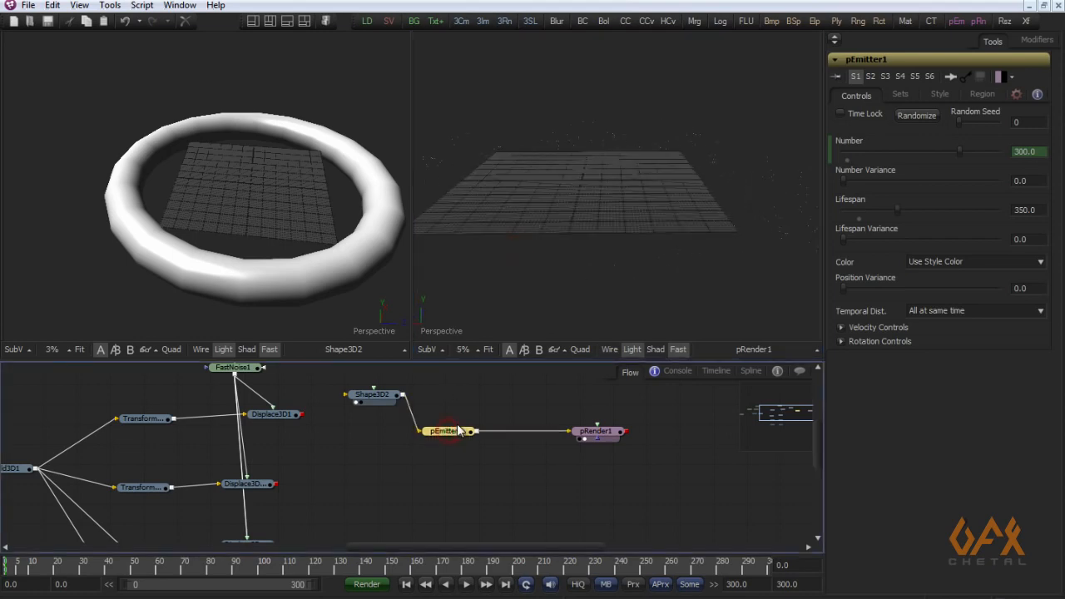
pyautogui.click(943, 94)
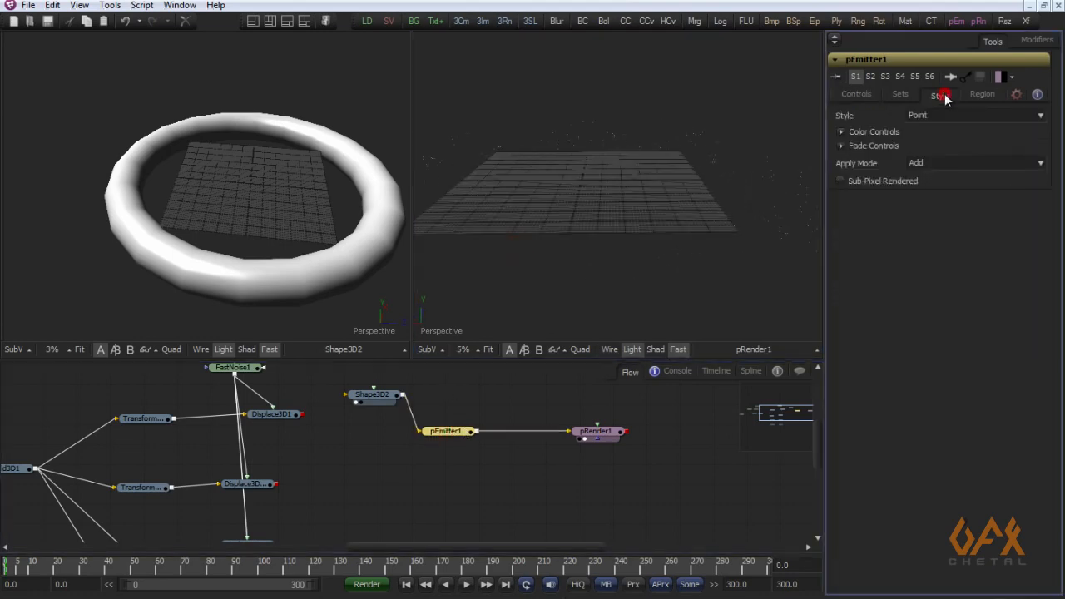
pyautogui.click(942, 115)
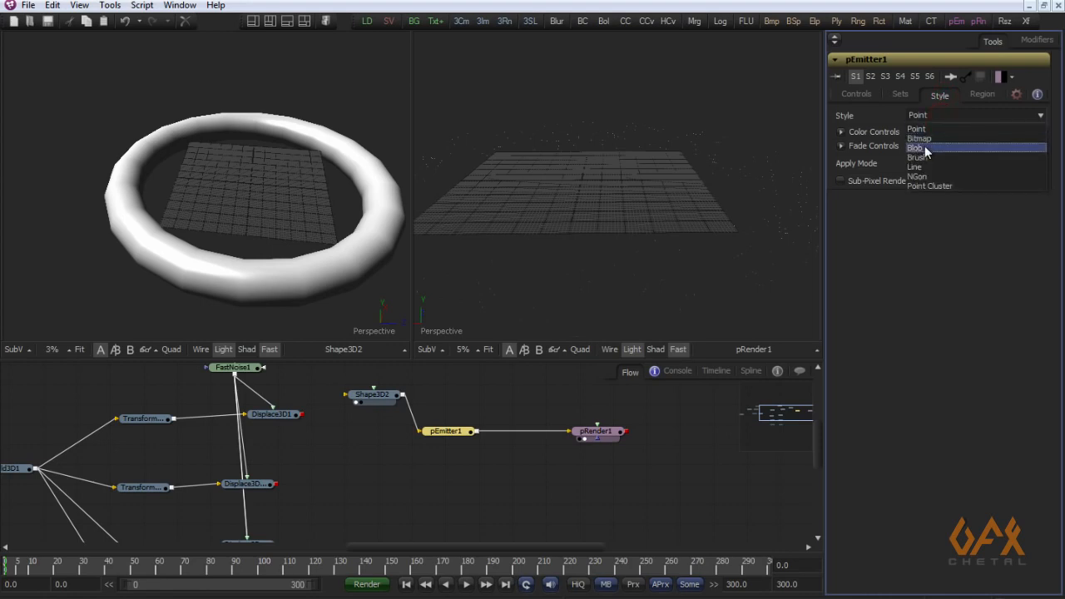
pyautogui.click(925, 148)
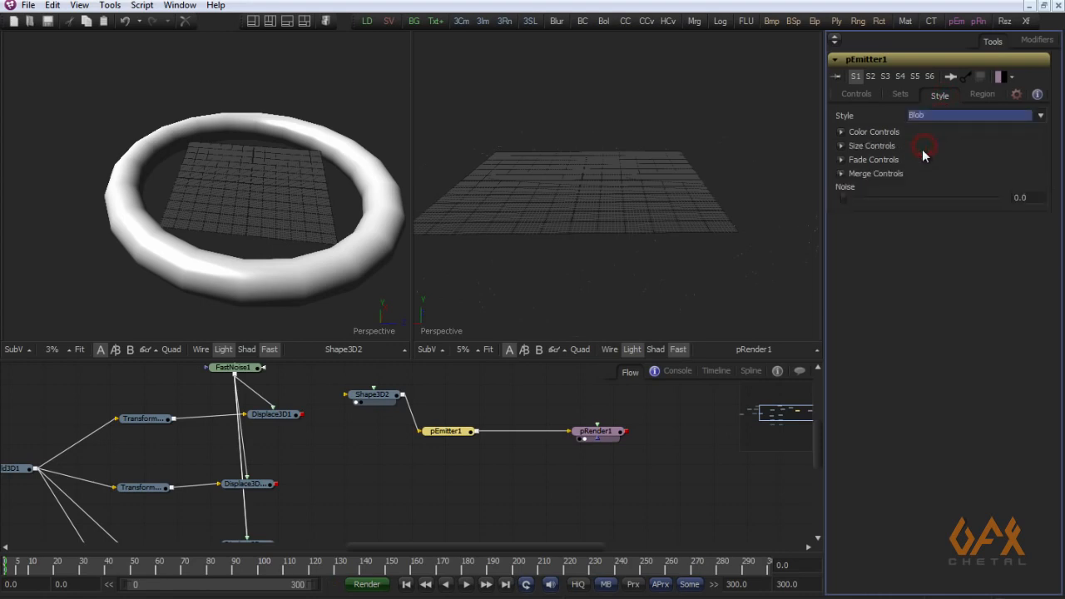
pyautogui.click(840, 145)
pyautogui.moveTo(879, 174); pyautogui.dragTo(952, 166)
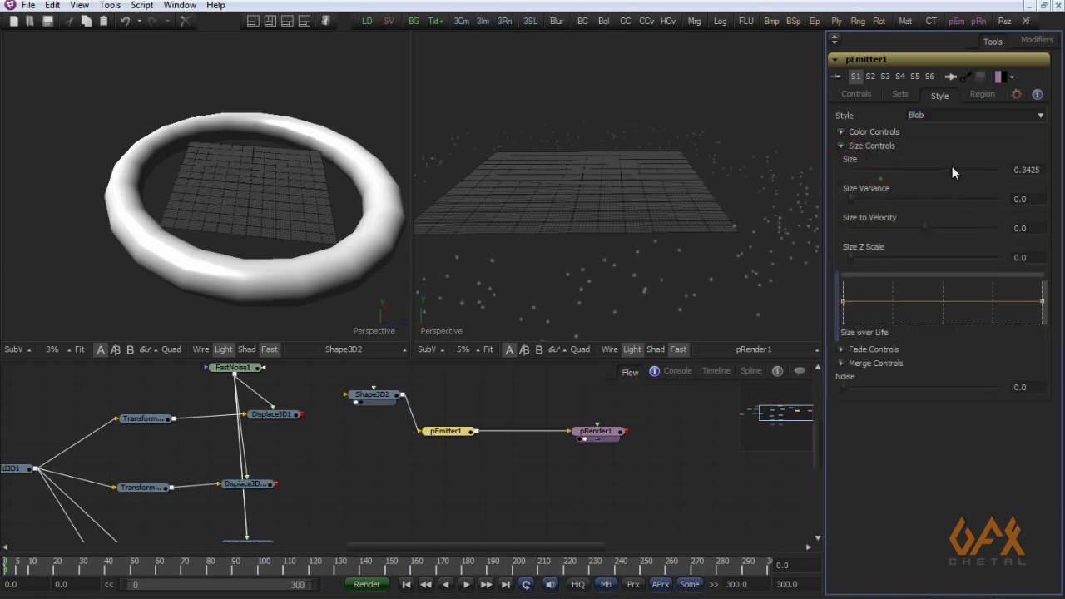
pyautogui.moveTo(544, 311); pyautogui.dragTo(562, 279)
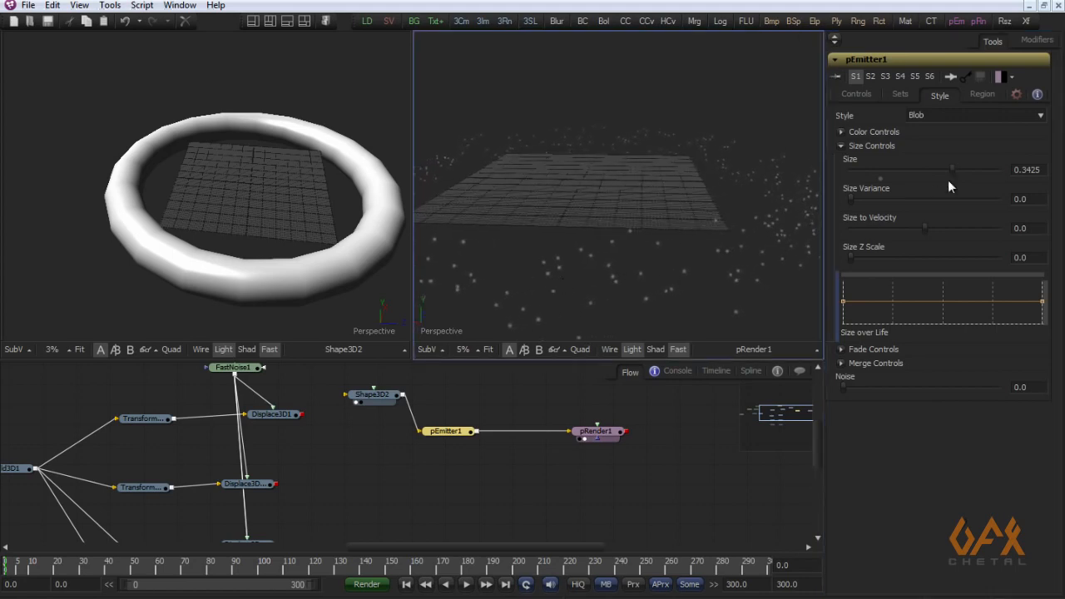
# - Enter a more exact size for pEmitter1's blob particles and inspect them from other angles
pyautogui.doubleClick(1025, 169)
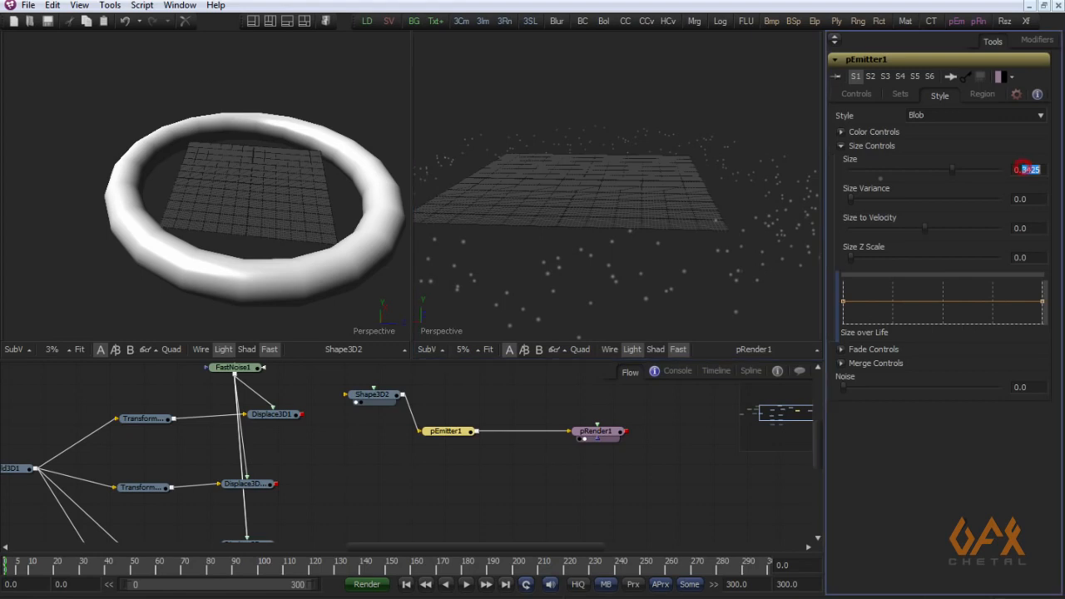
pyautogui.write('15')
pyautogui.press('Return')
pyautogui.write('3')
pyautogui.press('Tab')
pyautogui.moveTo(550, 276); pyautogui.dragTo(622, 244)
pyautogui.moveTo(535, 271); pyautogui.dragTo(595, 257)
# - Disable Always Face Camera in pEmitter1's rotation controls and turn off lighting in the particle viewer
pyautogui.click(859, 94)
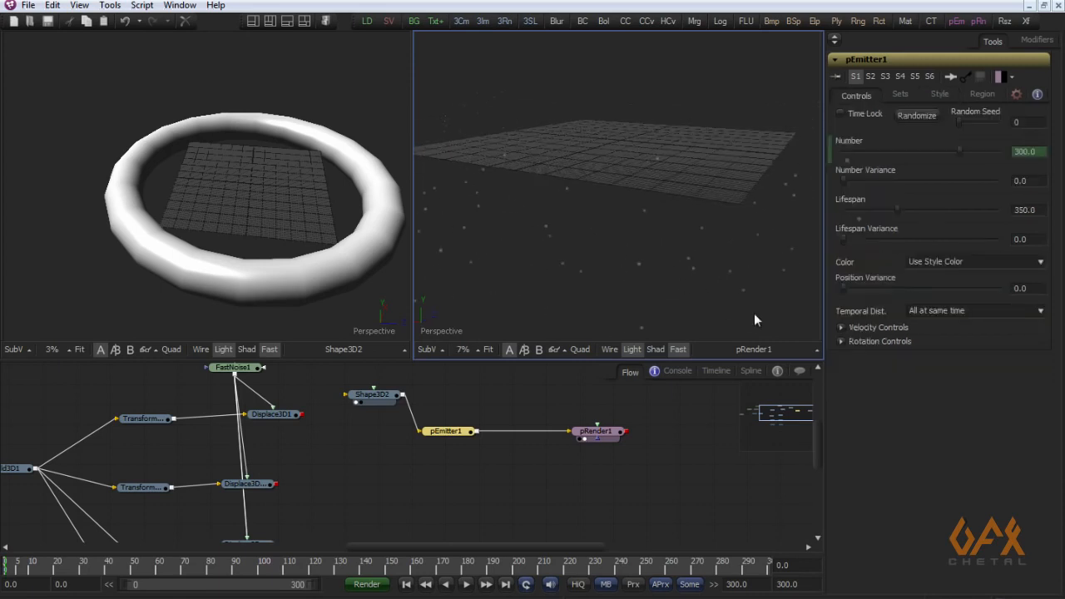
pyautogui.click(840, 341)
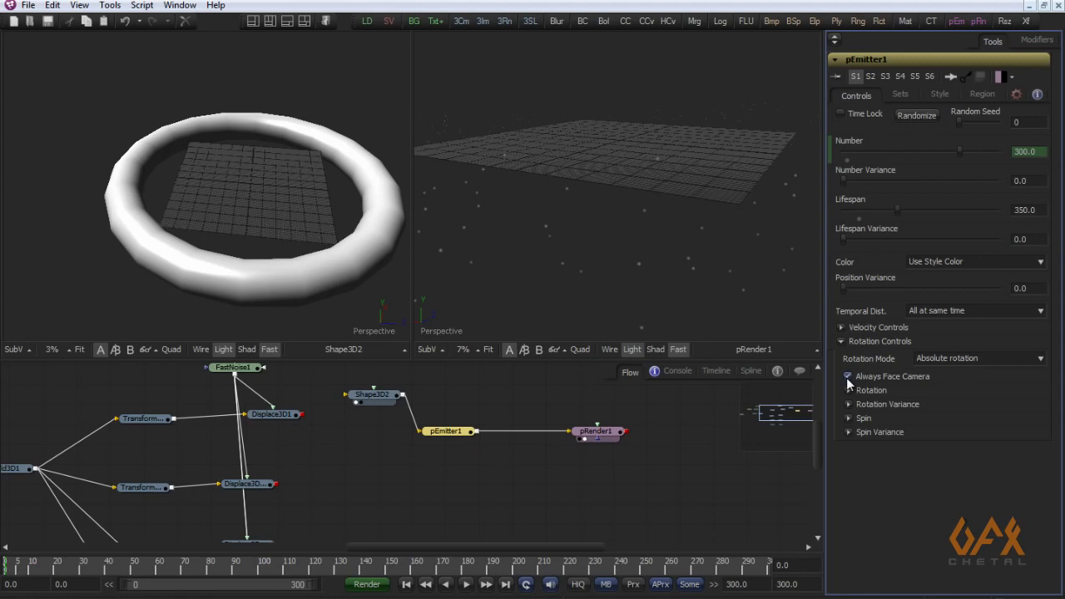
pyautogui.click(847, 376)
pyautogui.click(631, 350)
pyautogui.moveTo(674, 272)
pyautogui.mouseDown()
pyautogui.moveTo(528, 277)
pyautogui.moveTo(632, 277)
pyautogui.mouseUp()
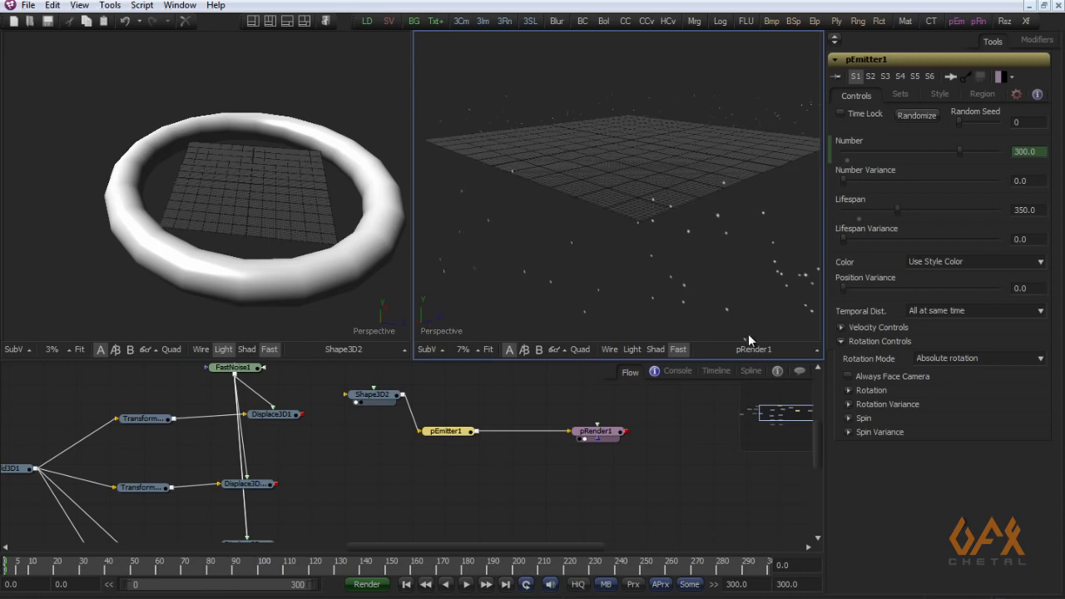
# - Set pEmitter1's spin variance to X 2, Y 4 and Z 3
pyautogui.click(847, 432)
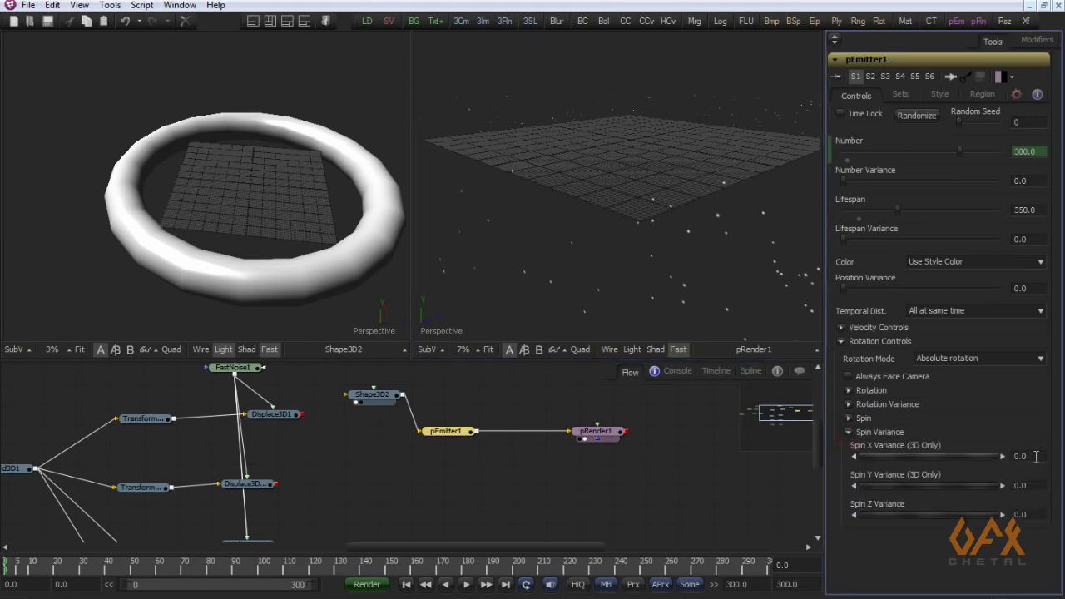
pyautogui.doubleClick(1039, 456)
pyautogui.write('2')
pyautogui.press('Return')
pyautogui.doubleClick(1017, 486)
pyautogui.write('4')
pyautogui.press('Return')
pyautogui.doubleClick(1020, 515)
pyautogui.write('3')
pyautogui.press('Return')
# - Play the animation from frame 0 and examine the spinning particles up close
pyautogui.click(9, 571)
pyautogui.moveTo(749, 233); pyautogui.dragTo(765, 199)
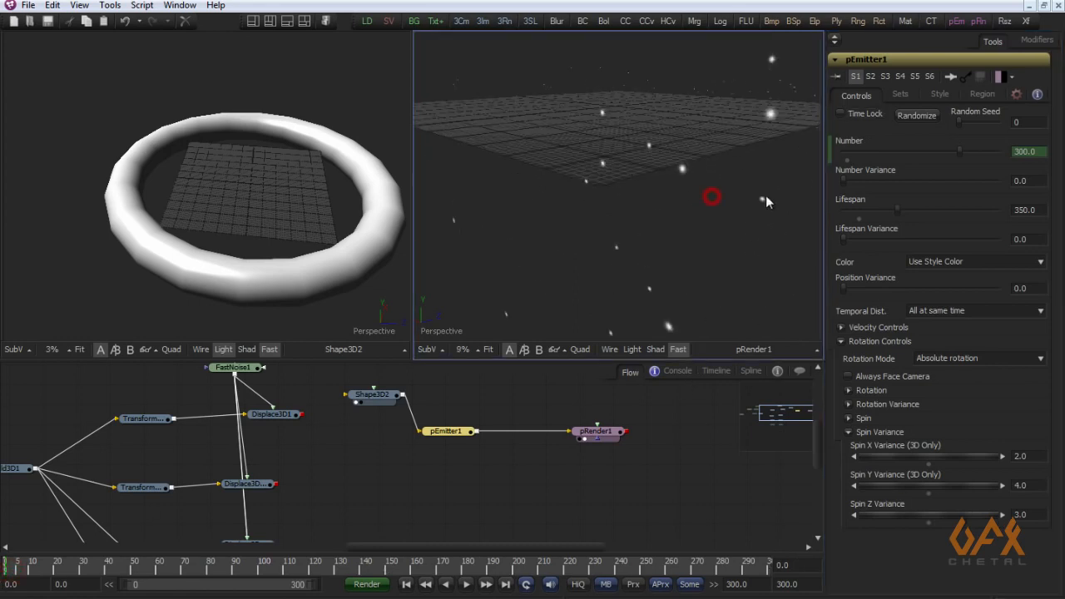
pyautogui.click(466, 585)
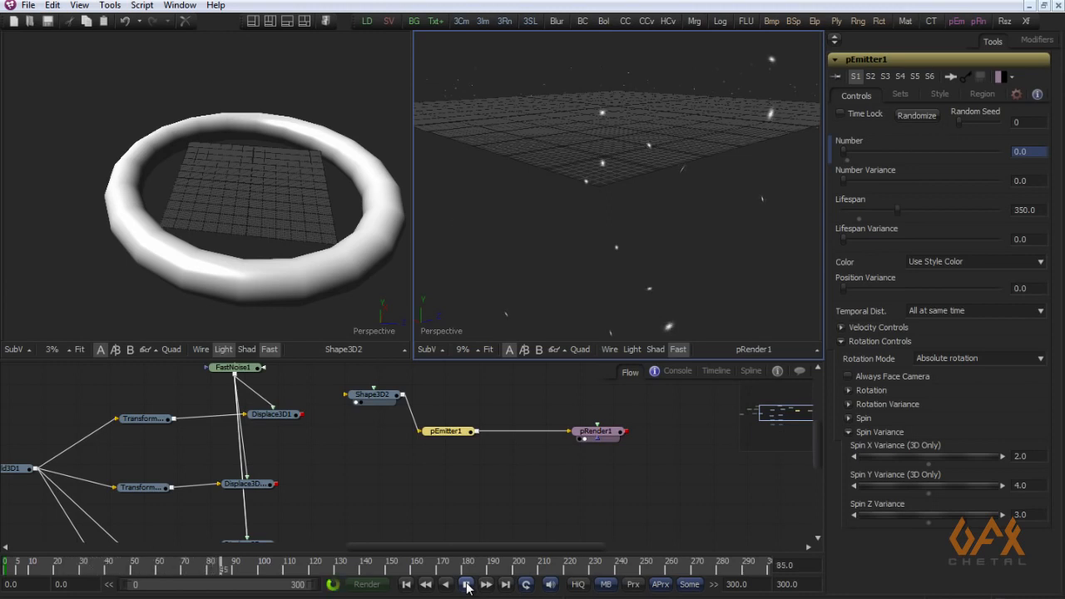
pyautogui.click(467, 585)
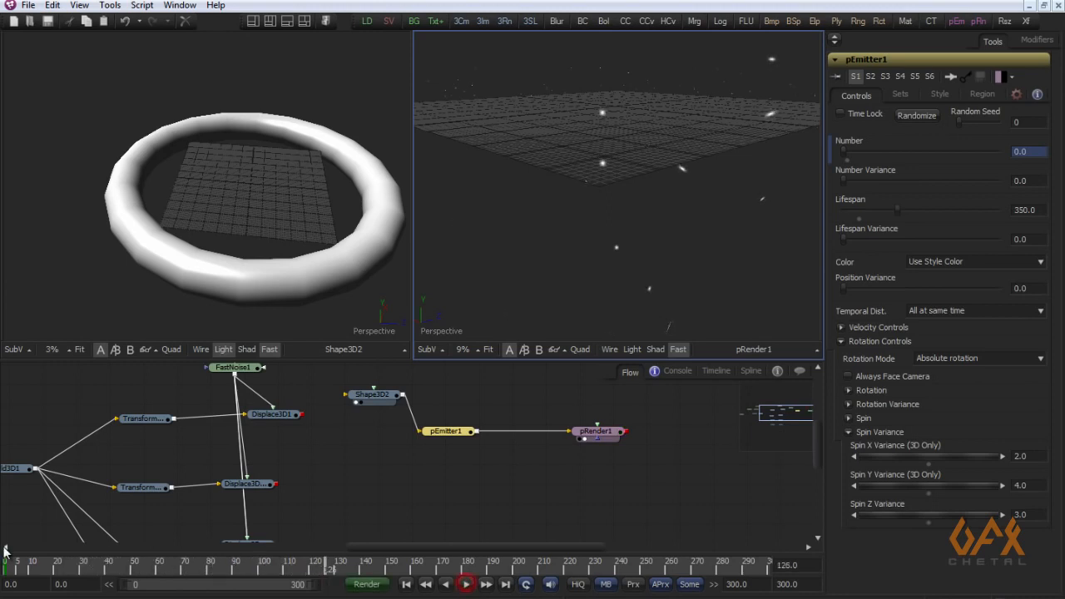
pyautogui.moveTo(595, 249); pyautogui.dragTo(479, 257)
pyautogui.moveTo(643, 274); pyautogui.dragTo(601, 279)
# - View Displace3D1 in place of the torus and move the Shape3D2 node directly above pEmitter1
pyautogui.moveTo(295, 431); pyautogui.dragTo(275, 453)
pyautogui.moveTo(275, 407); pyautogui.dragTo(238, 220)
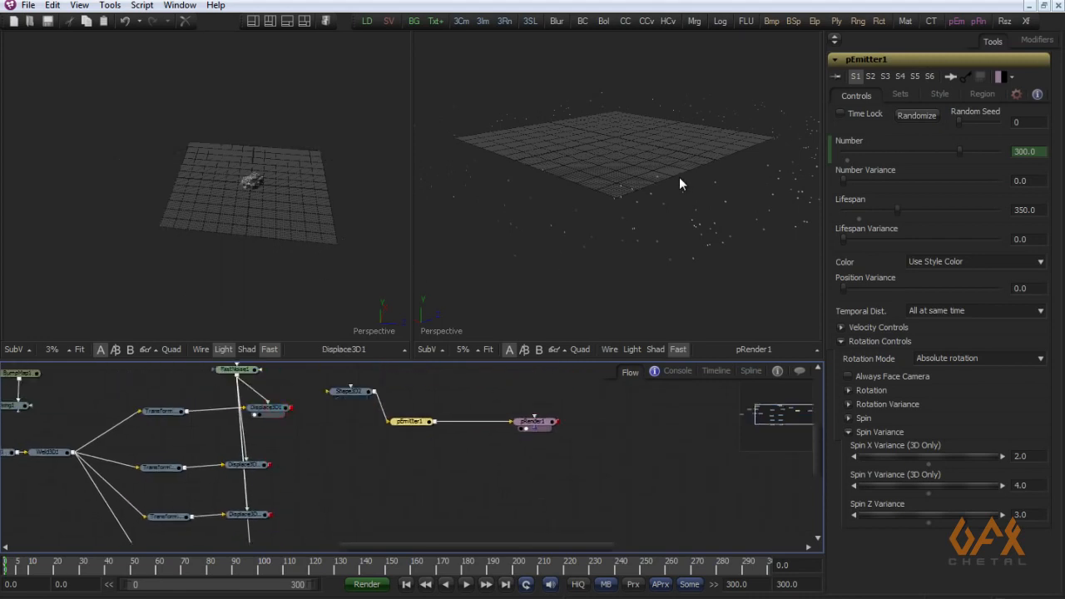
pyautogui.moveTo(585, 247); pyautogui.dragTo(657, 260)
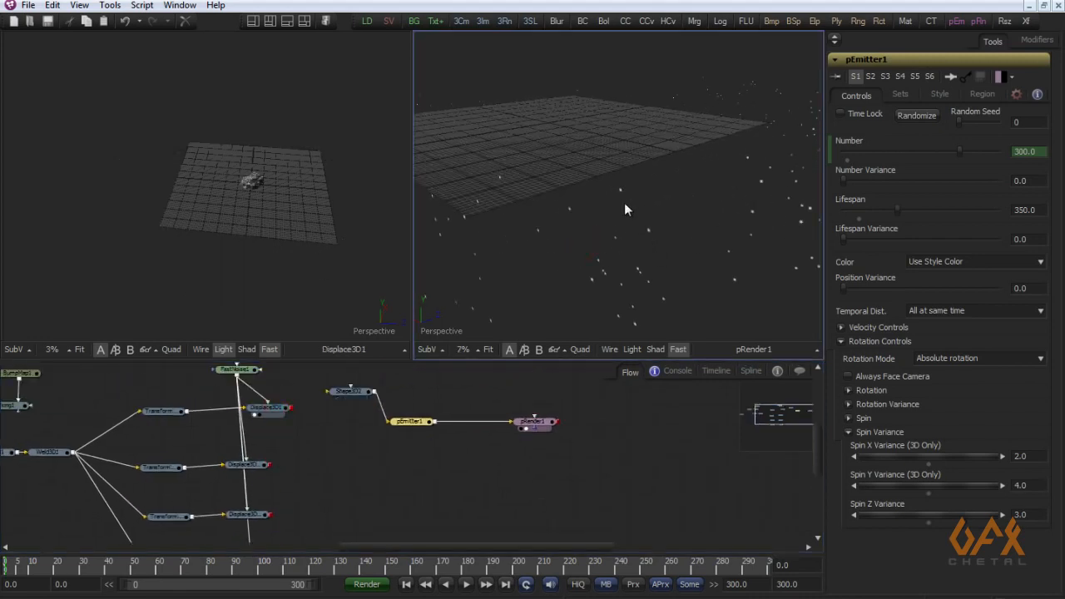
pyautogui.moveTo(464, 473)
pyautogui.mouseDown()
pyautogui.moveTo(482, 475)
pyautogui.moveTo(468, 456)
pyautogui.mouseUp()
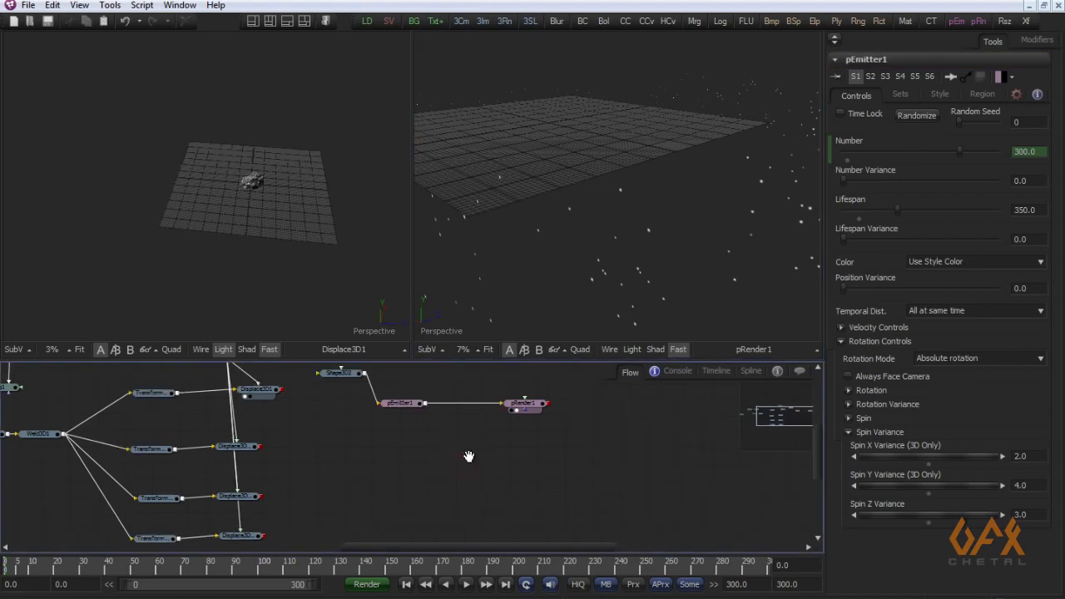
pyautogui.moveTo(350, 372); pyautogui.dragTo(408, 382)
# - Add a Replicate 3D node below the emitter chain and connect pRender1's output as its destination
pyautogui.click(366, 442)
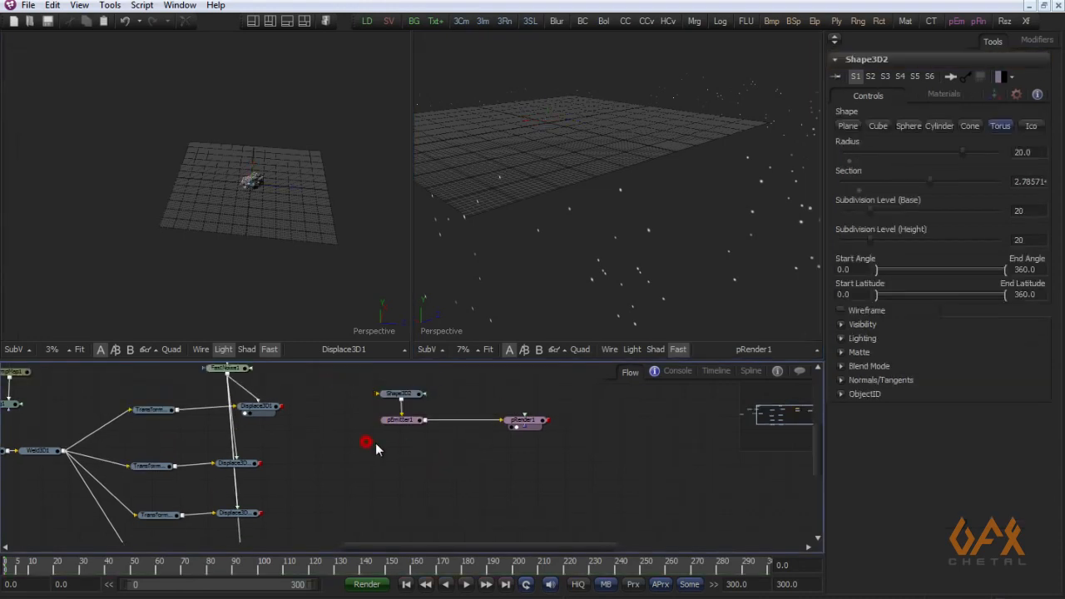
pyautogui.click(110, 7)
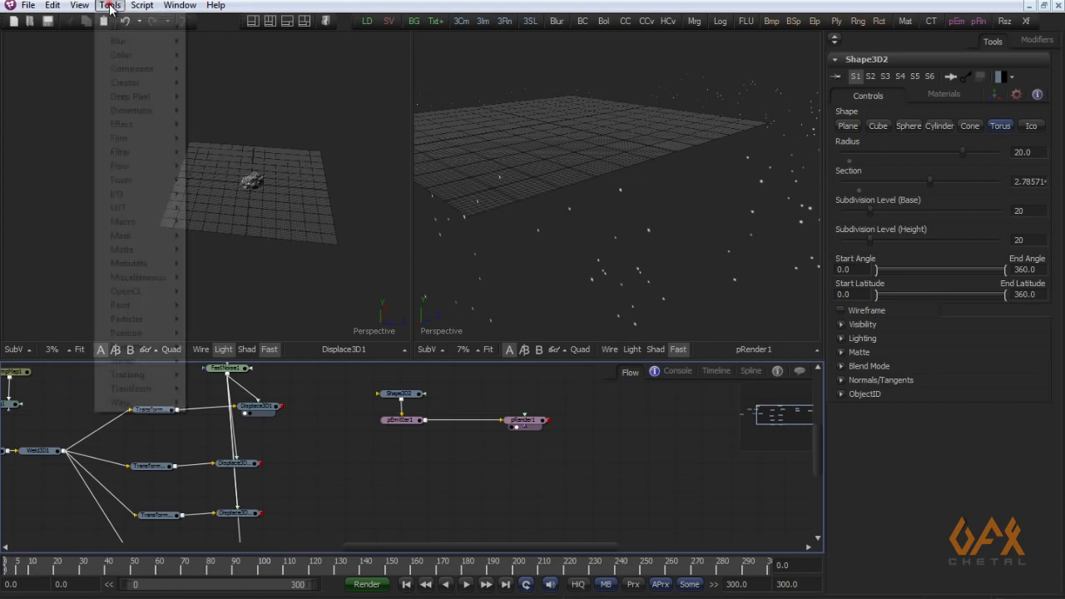
pyautogui.moveTo(137, 31)
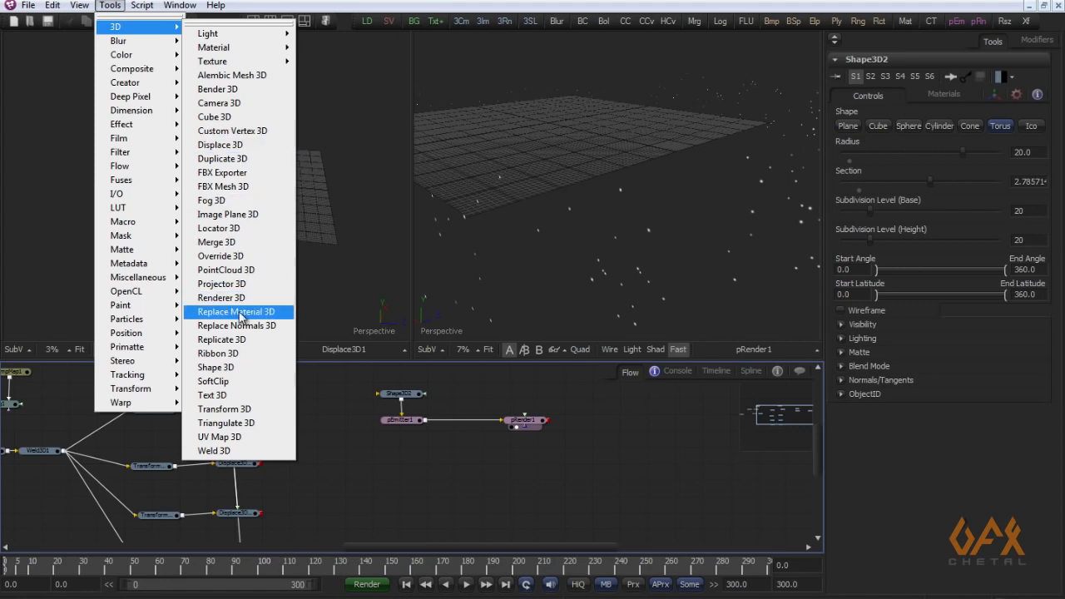
pyautogui.click(237, 340)
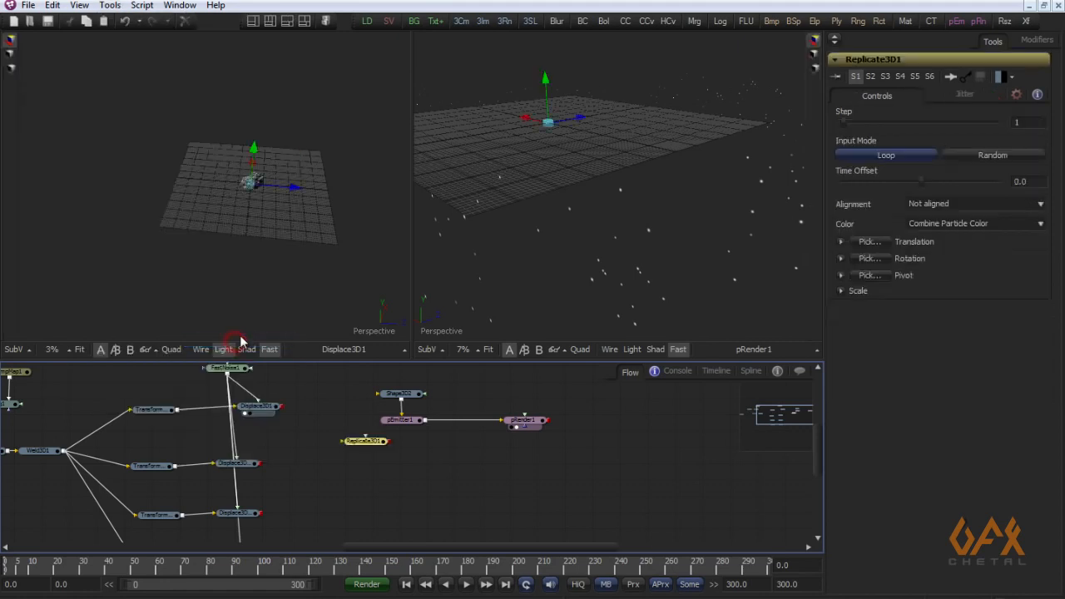
pyautogui.moveTo(366, 445); pyautogui.dragTo(481, 412)
pyautogui.moveTo(543, 391); pyautogui.dragTo(471, 456)
# - Connect Displace3D1 and Displace3D1_1 to Replicate3D1 as input meshes and display the replicated asteroids in the particle viewer
pyautogui.moveTo(313, 461); pyautogui.dragTo(291, 419)
pyautogui.moveTo(242, 383); pyautogui.dragTo(474, 468)
pyautogui.moveTo(215, 454); pyautogui.dragTo(562, 222)
pyautogui.scroll(1, 216, 441)
pyautogui.moveTo(543, 297); pyautogui.dragTo(521, 256)
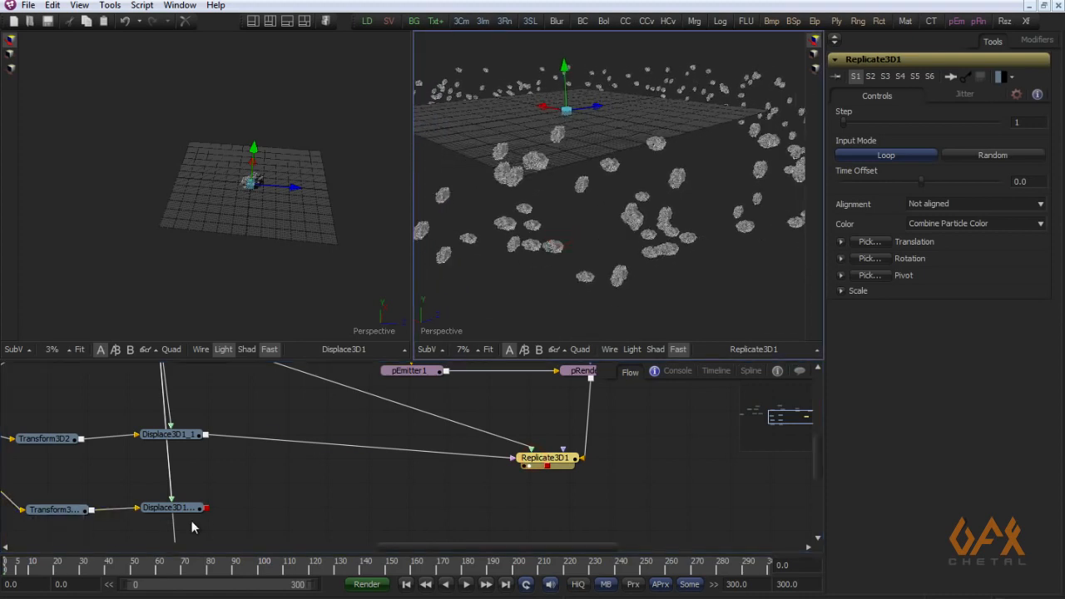
# - Connect the two remaining displaced asteroid variants to Replicate3D1 as additional input meshes
pyautogui.moveTo(206, 508); pyautogui.dragTo(548, 460)
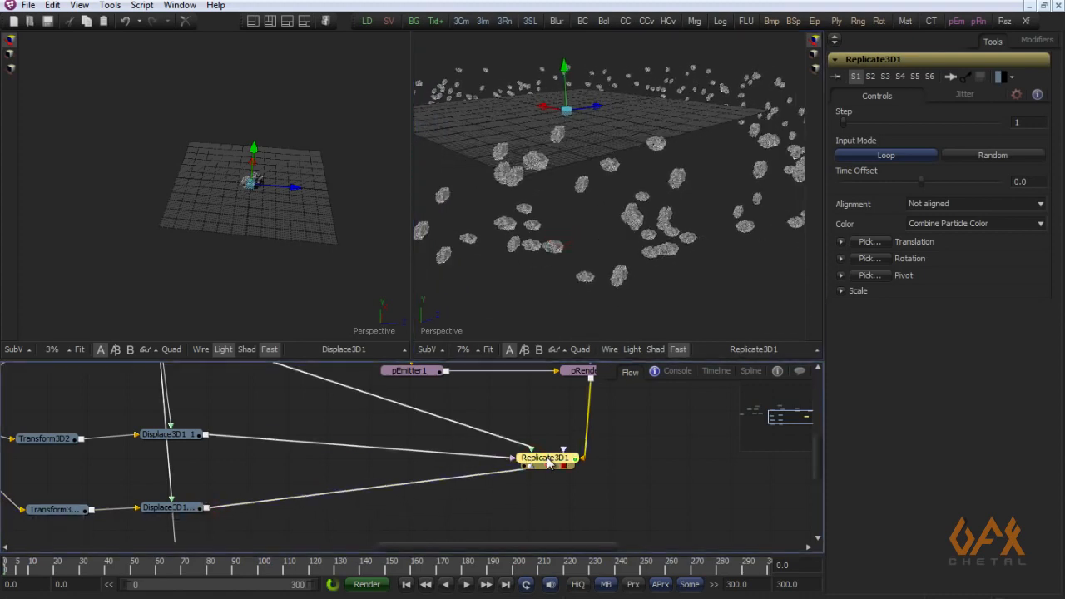
pyautogui.moveTo(384, 472); pyautogui.dragTo(353, 438)
pyautogui.scroll(-1, 352, 437)
pyautogui.moveTo(192, 525); pyautogui.dragTo(452, 471)
pyautogui.scroll(3, 428, 448)
# - Set Replicate3D1's Input Mode to Random and inspect the mix of asteroids around the belt
pyautogui.click(442, 470)
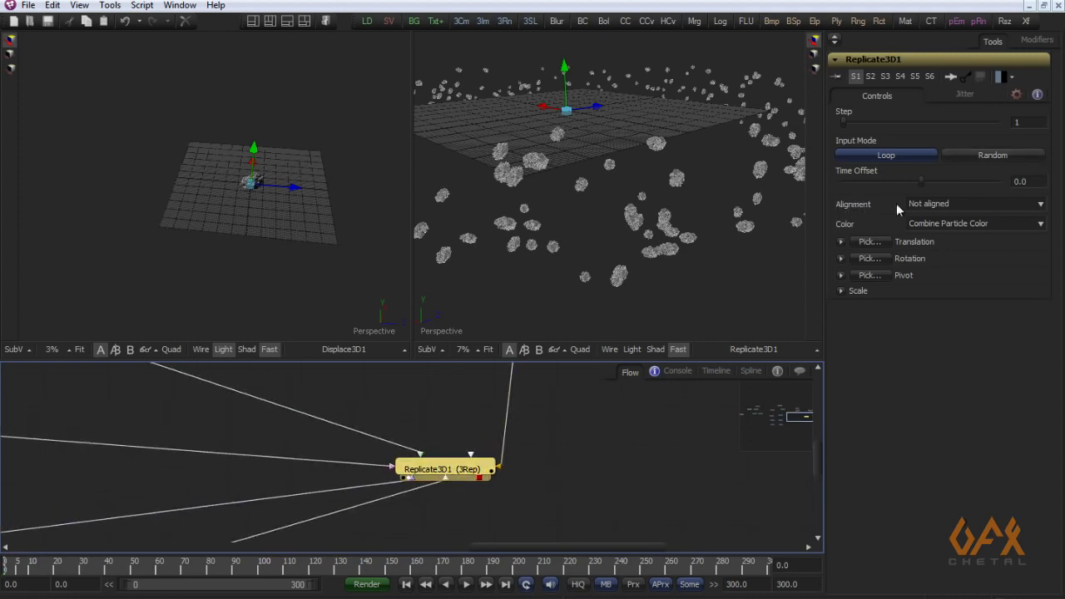
pyautogui.click(991, 155)
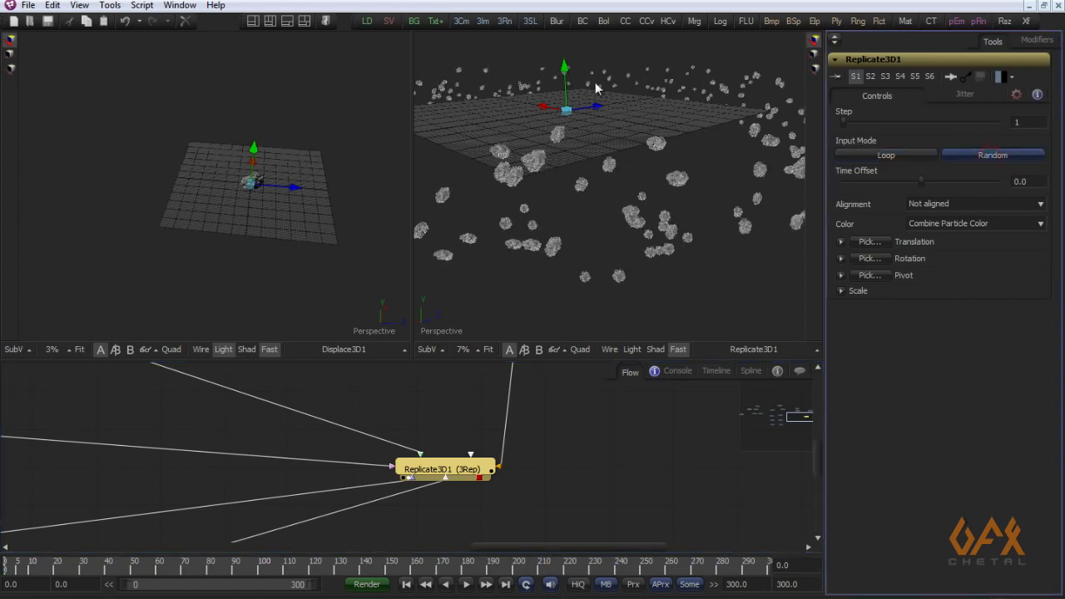
pyautogui.moveTo(628, 210); pyautogui.dragTo(554, 127)
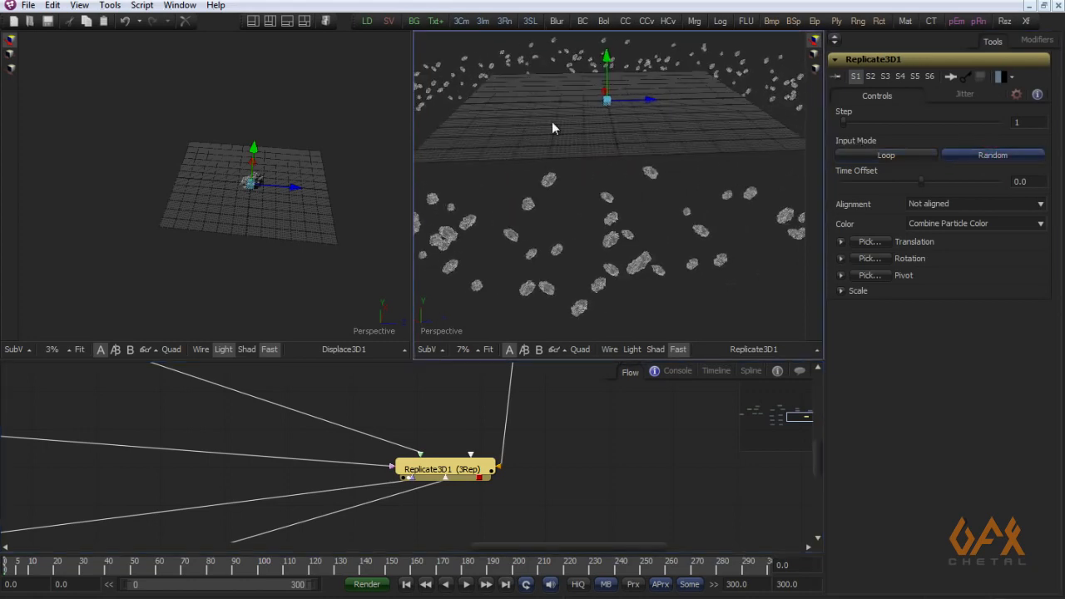
pyautogui.moveTo(766, 125); pyautogui.dragTo(614, 224)
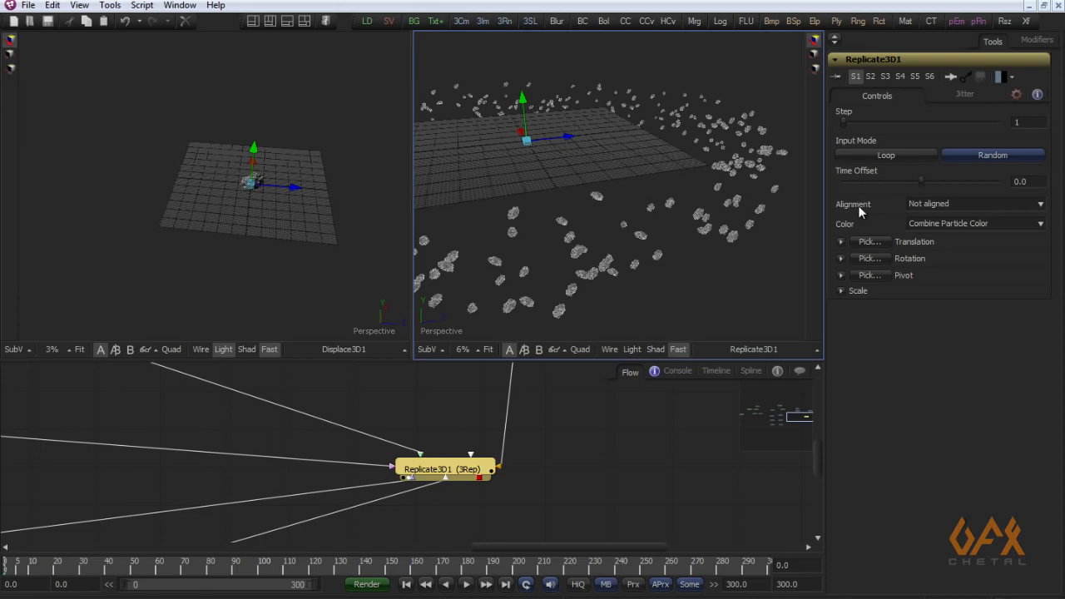
# - Set Replicate3D1's Alignment to TBN Aligned and examine the asteroids up close
pyautogui.click(924, 204)
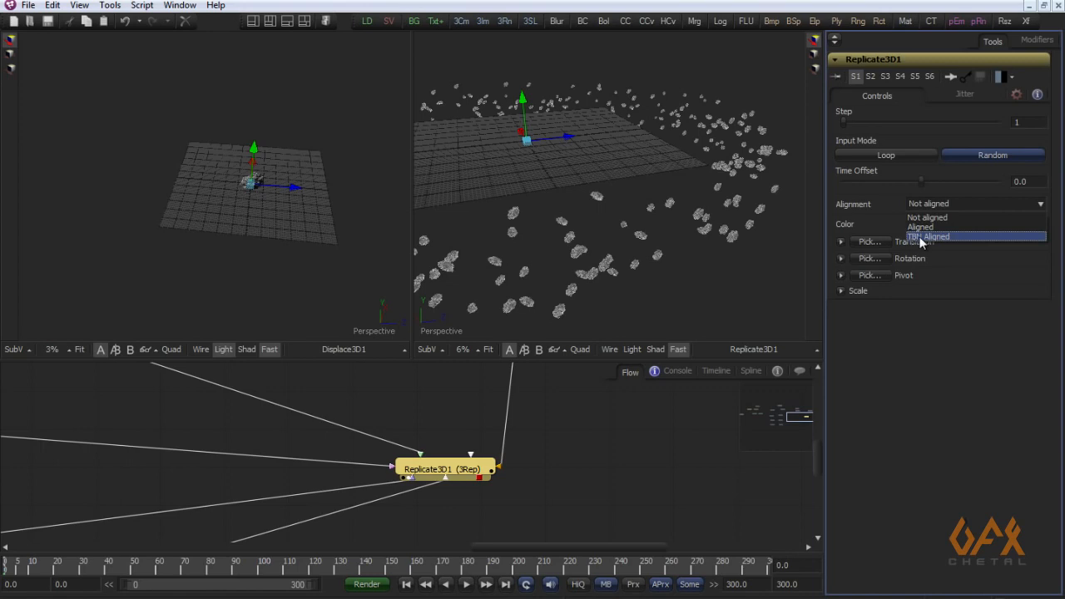
pyautogui.click(924, 237)
pyautogui.moveTo(558, 247); pyautogui.dragTo(583, 265)
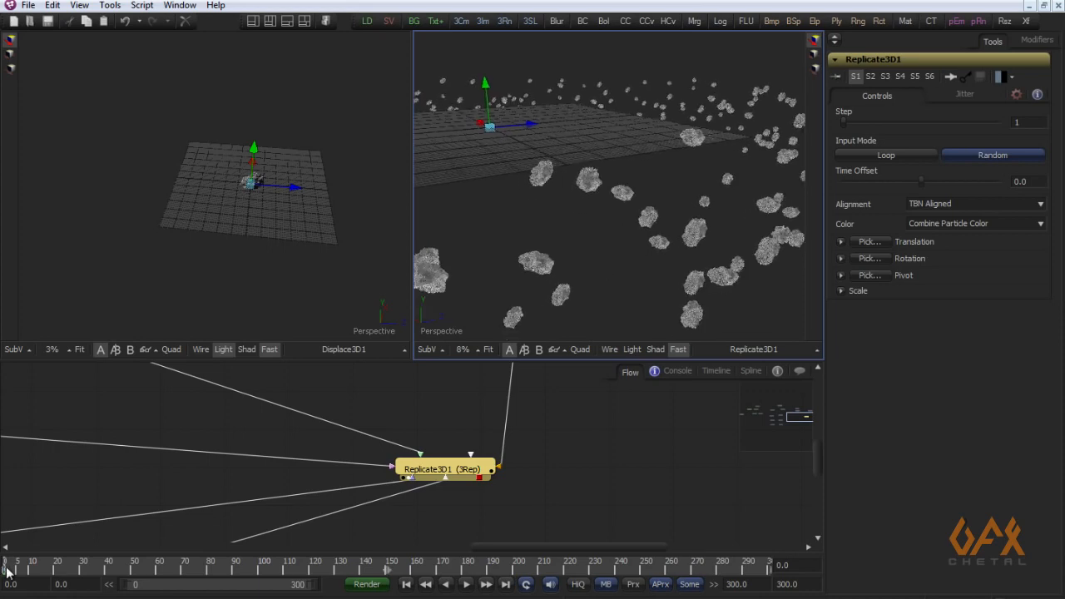
# - Preview the asteroids' spin over the first frames, return to frame 0 and reposition the Replicate3D1 node
pyautogui.click(467, 585)
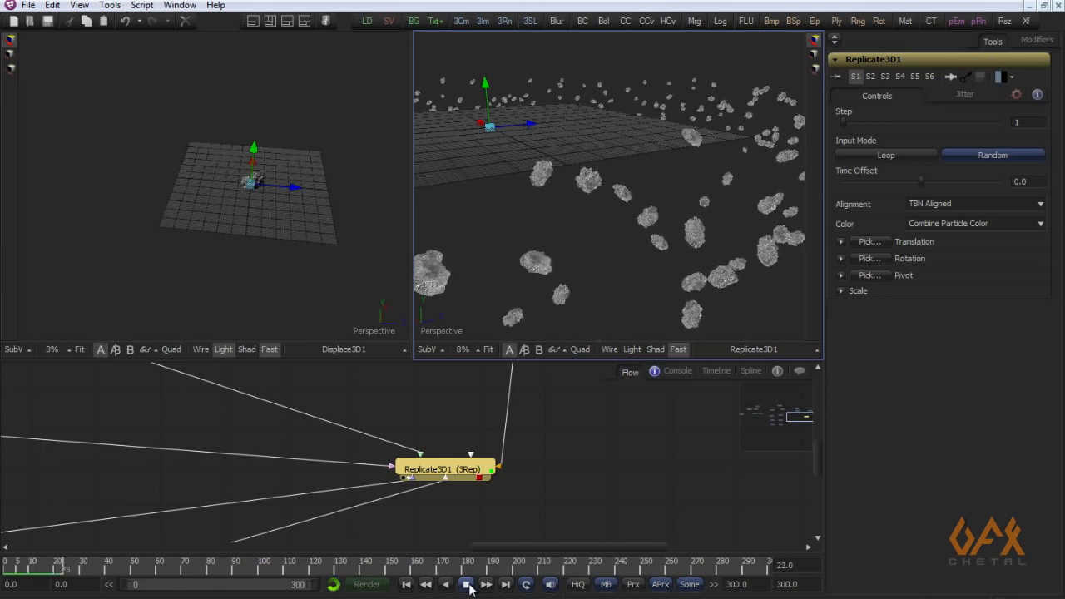
pyautogui.click(468, 586)
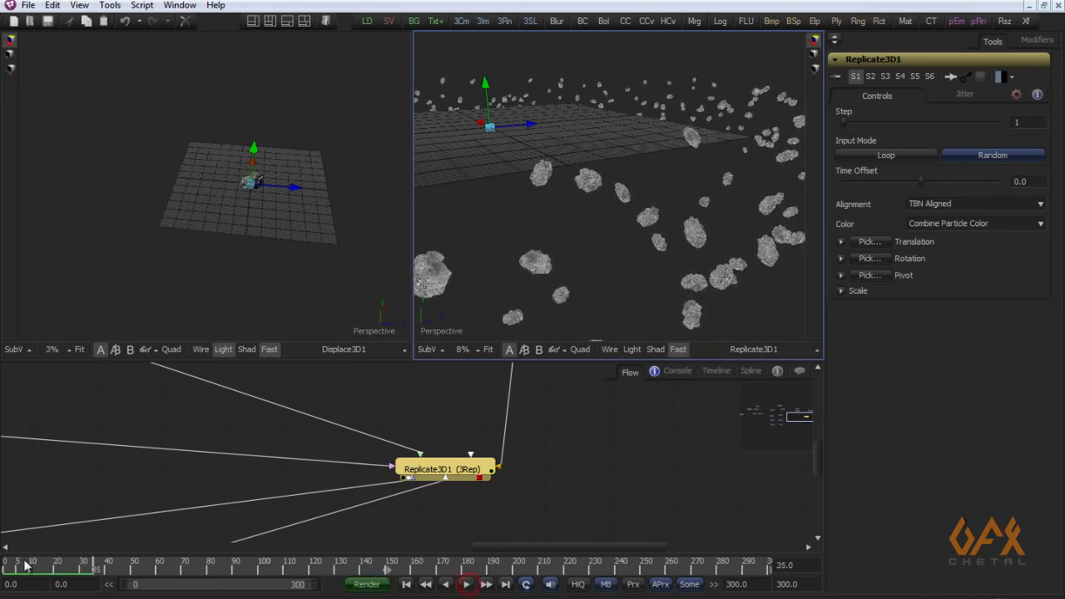
pyautogui.moveTo(25, 566); pyautogui.dragTo(2, 569)
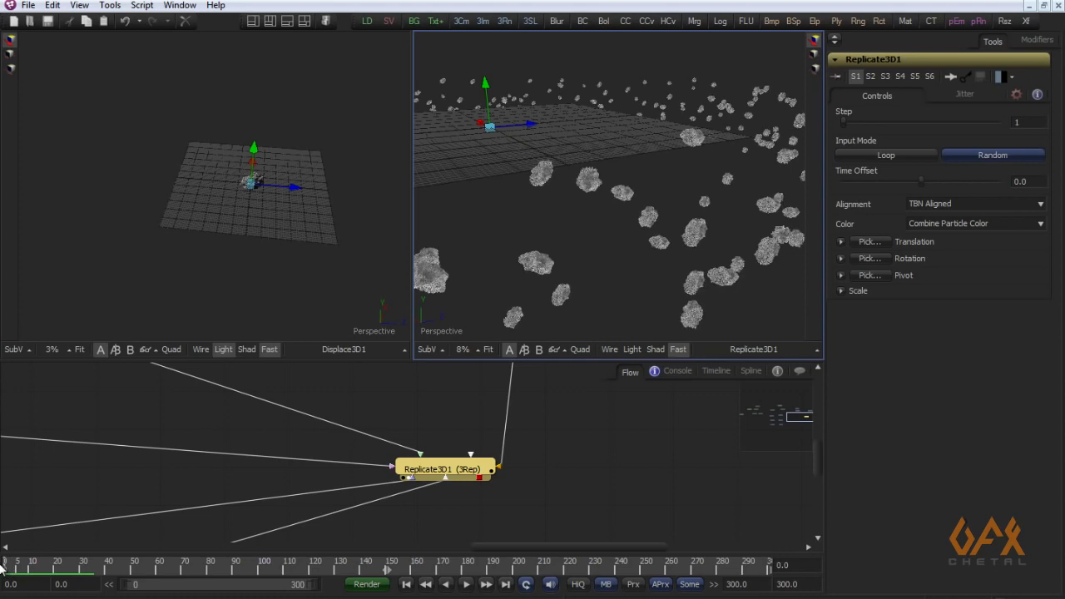
pyautogui.moveTo(659, 208); pyautogui.dragTo(455, 341)
pyautogui.moveTo(441, 475); pyautogui.dragTo(495, 478)
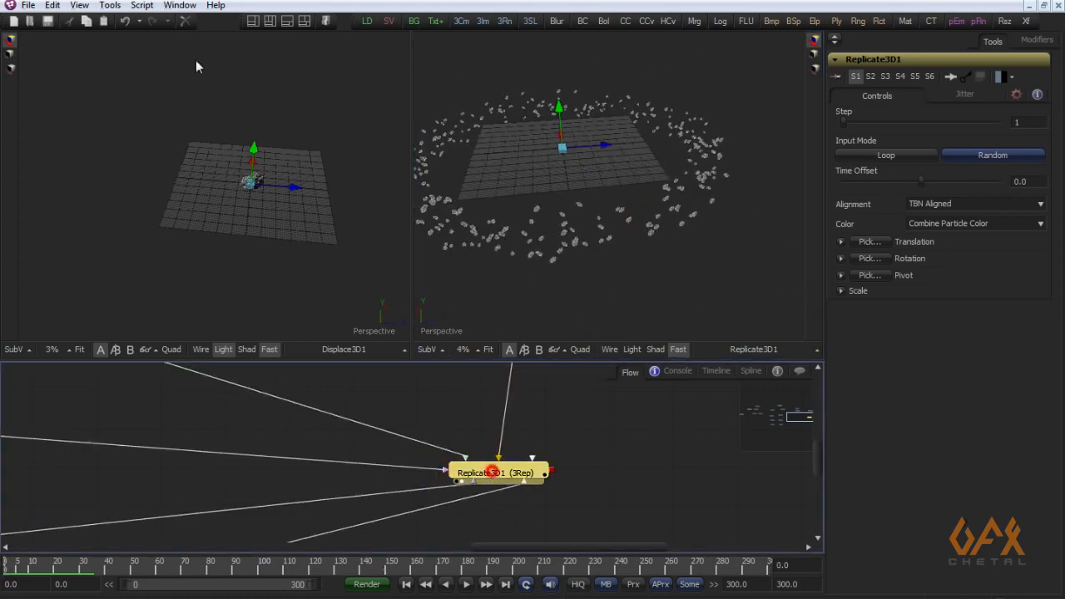
# - Add a Transform 3D node after Replicate3D1 and display it in the right view
pyautogui.click(108, 6)
pyautogui.moveTo(124, 28)
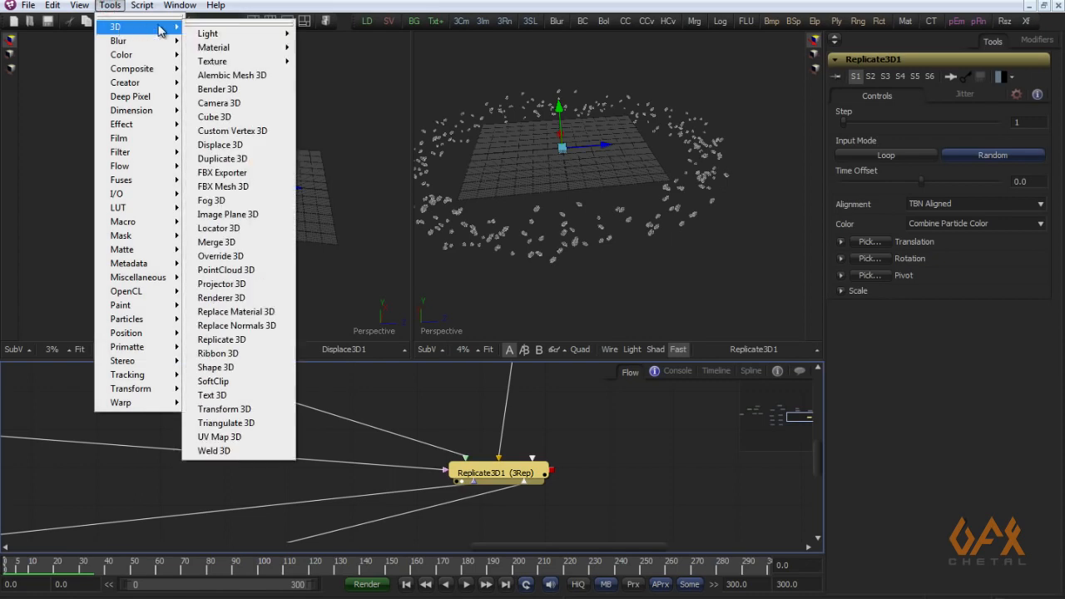
pyautogui.click(236, 411)
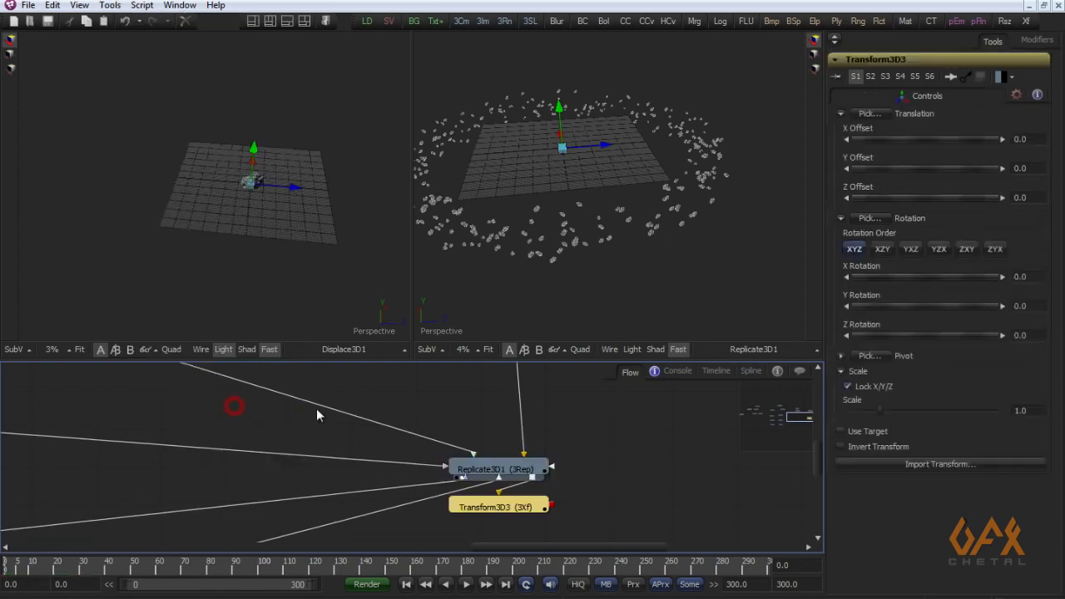
pyautogui.moveTo(509, 501); pyautogui.dragTo(639, 195)
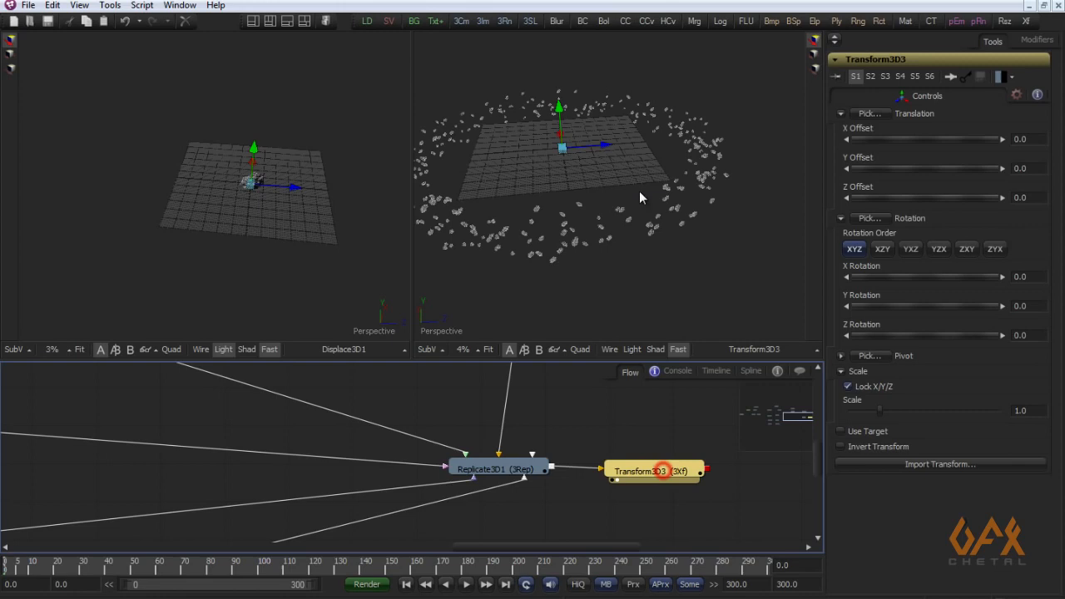
# - Animate Transform3D3's Y Rotation from 0 at frame 0 to about -25.45 at frame 300
pyautogui.click(4, 566)
pyautogui.click(651, 473)
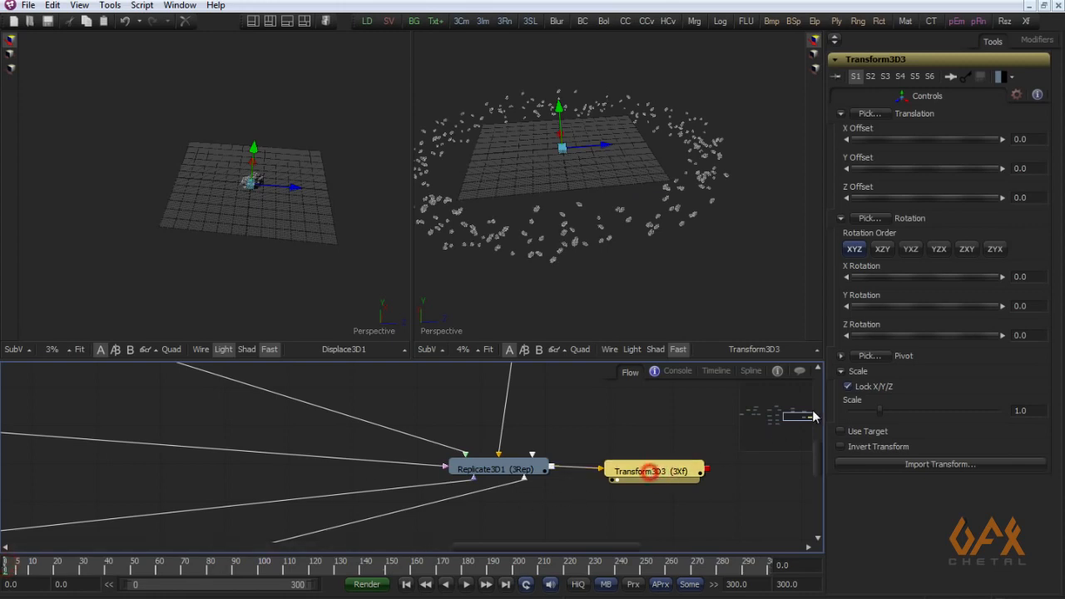
pyautogui.rightClick(872, 301)
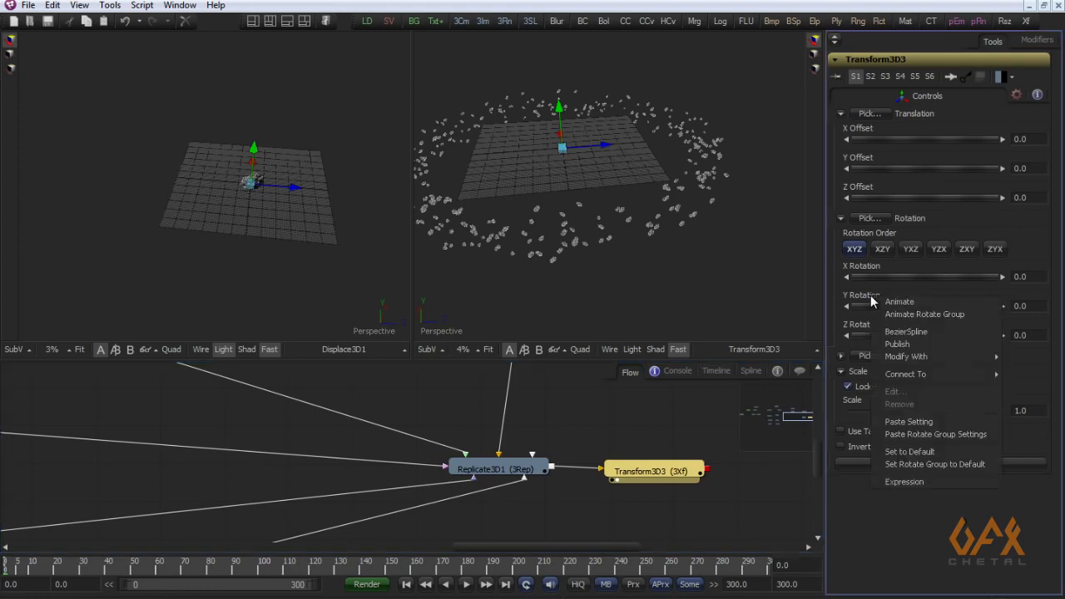
pyautogui.click(887, 305)
pyautogui.moveTo(738, 564); pyautogui.dragTo(767, 565)
pyautogui.moveTo(878, 305); pyautogui.dragTo(881, 305)
pyautogui.moveTo(884, 305); pyautogui.dragTo(869, 305)
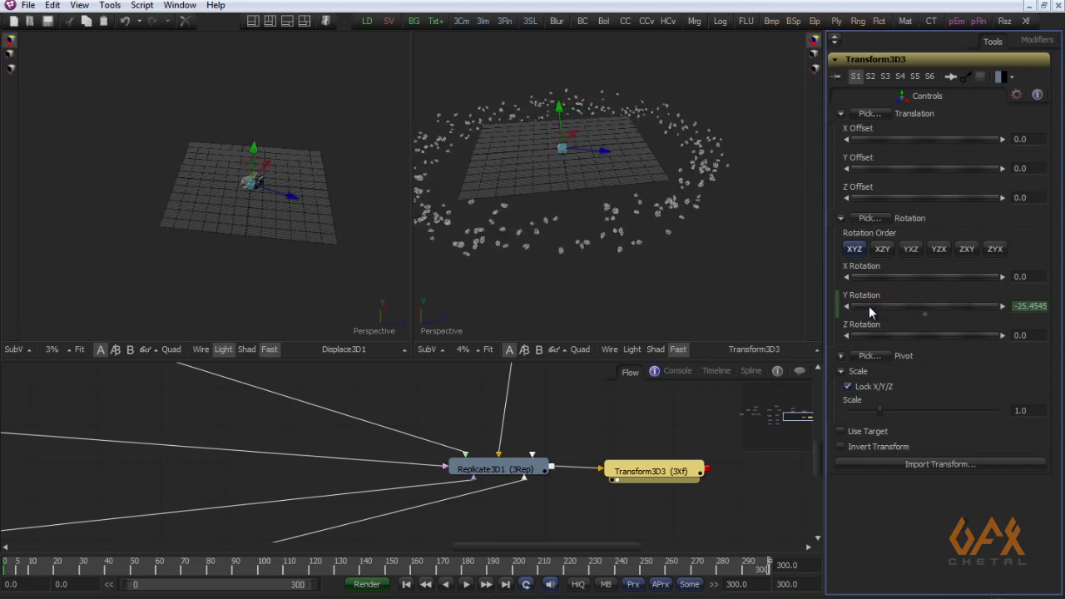
# - Play back the belt's rotation up close with lighting enabled in the right view and return to frame 0
pyautogui.click(7, 566)
pyautogui.moveTo(595, 284); pyautogui.dragTo(718, 314)
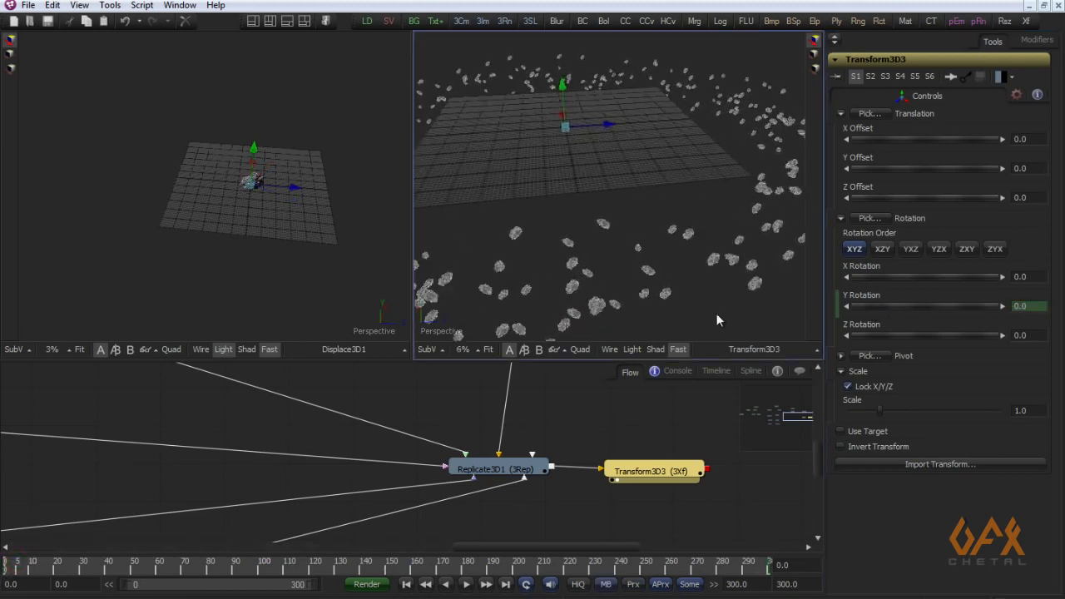
pyautogui.click(465, 586)
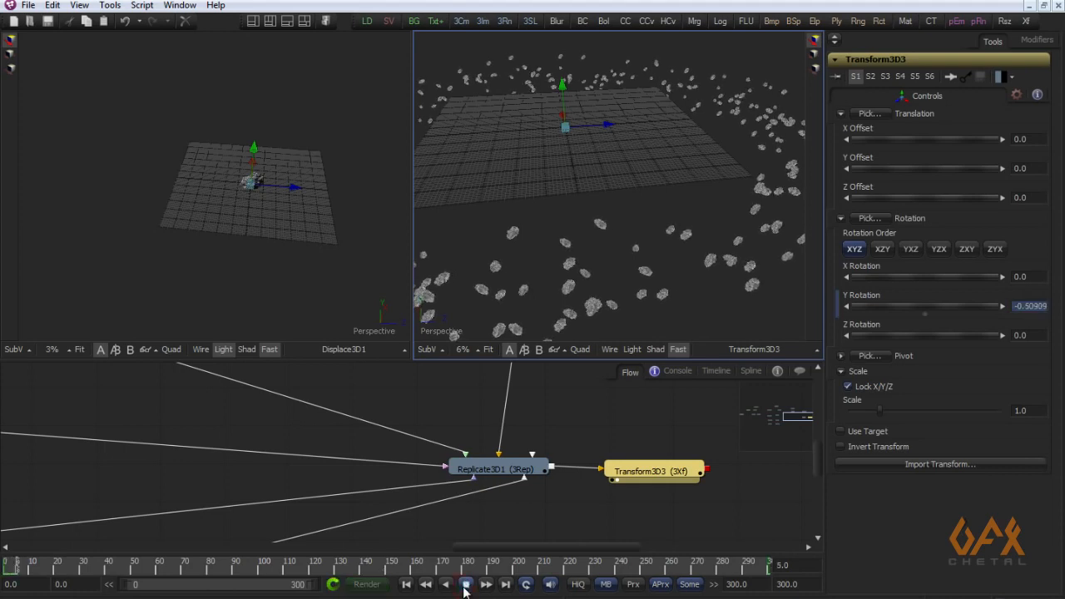
pyautogui.click(633, 350)
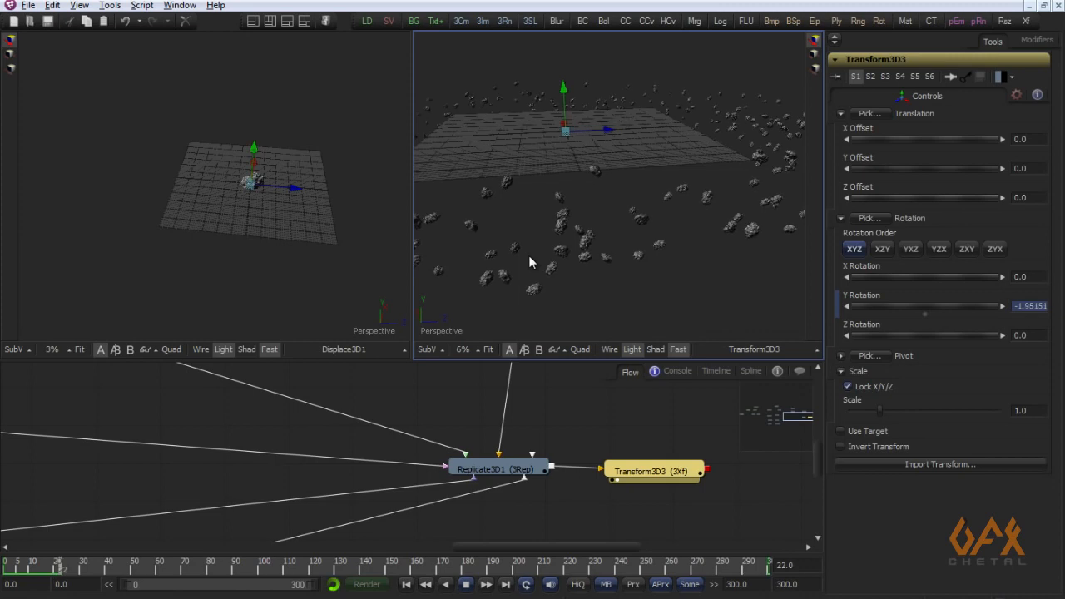
pyautogui.moveTo(533, 241); pyautogui.dragTo(590, 239)
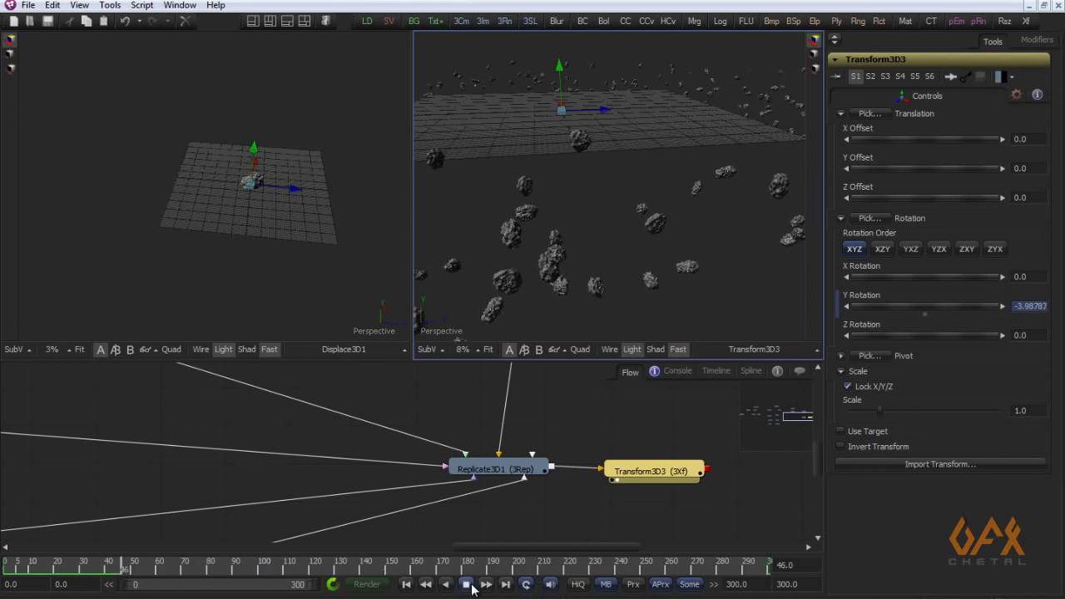
pyautogui.click(466, 584)
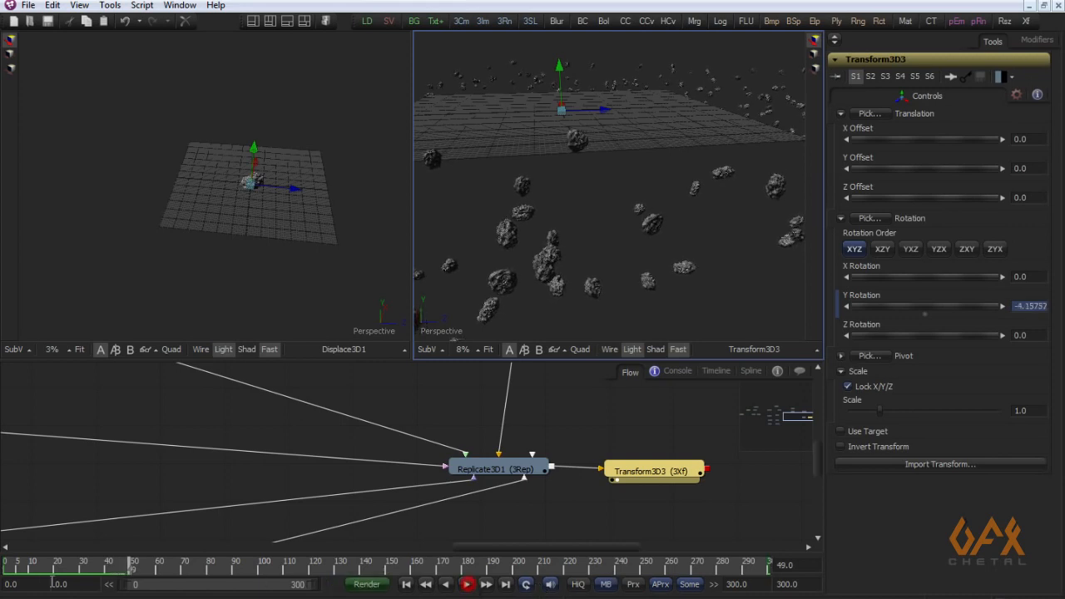
pyautogui.click(26, 571)
pyautogui.click(3, 571)
# - Try a Number of 600 on pEmitter1 and restore it to 300
pyautogui.moveTo(280, 429); pyautogui.dragTo(419, 514)
pyautogui.click(377, 435)
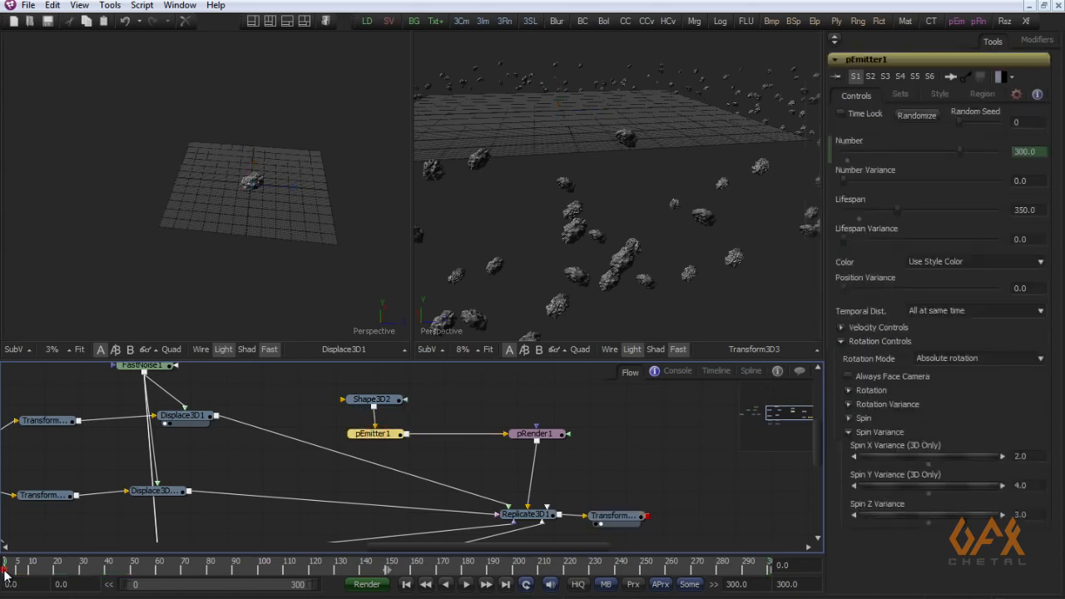
pyautogui.click(1018, 151)
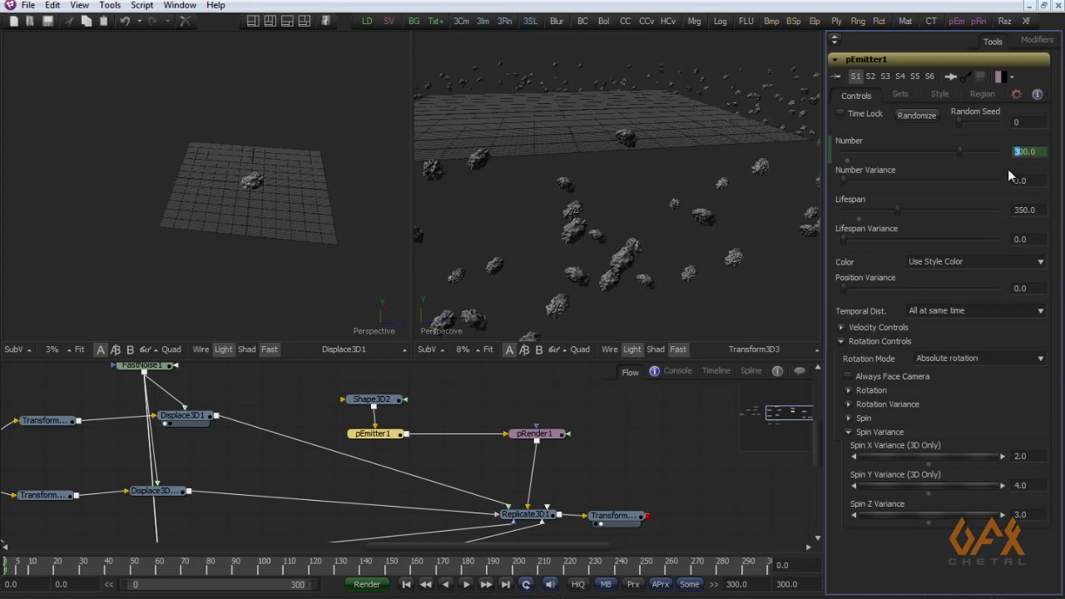
pyautogui.press('Tab')
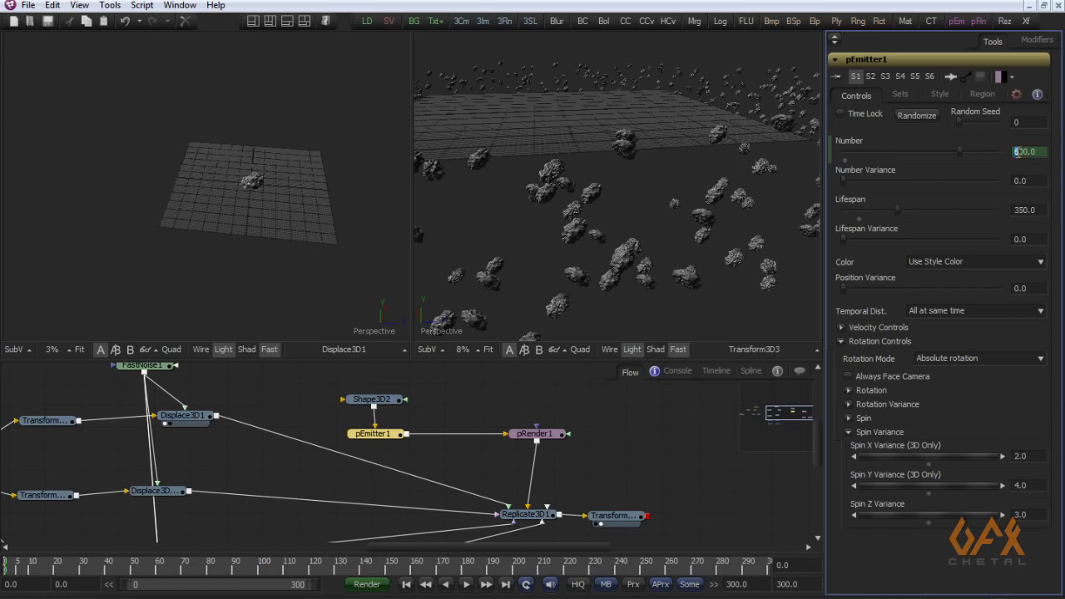
pyautogui.press('Tab')
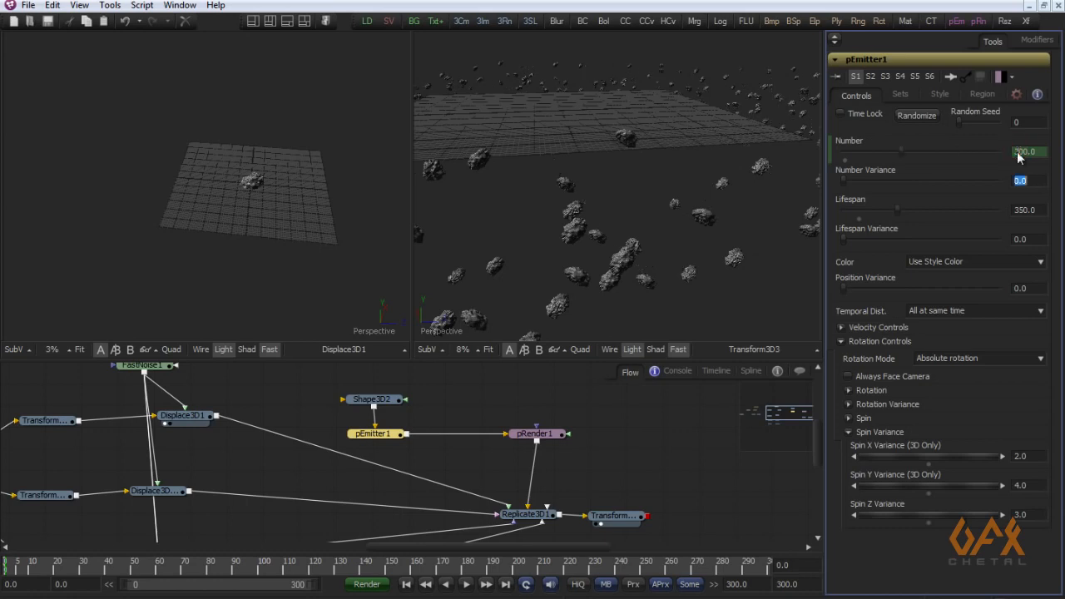
# - Show the titleB.mov reference clip in the left view and examine its planet and asteroids
pyautogui.moveTo(301, 421); pyautogui.dragTo(415, 456)
pyautogui.moveTo(487, 458); pyautogui.dragTo(342, 442)
pyautogui.moveTo(233, 528); pyautogui.dragTo(422, 487)
pyautogui.click(423, 486)
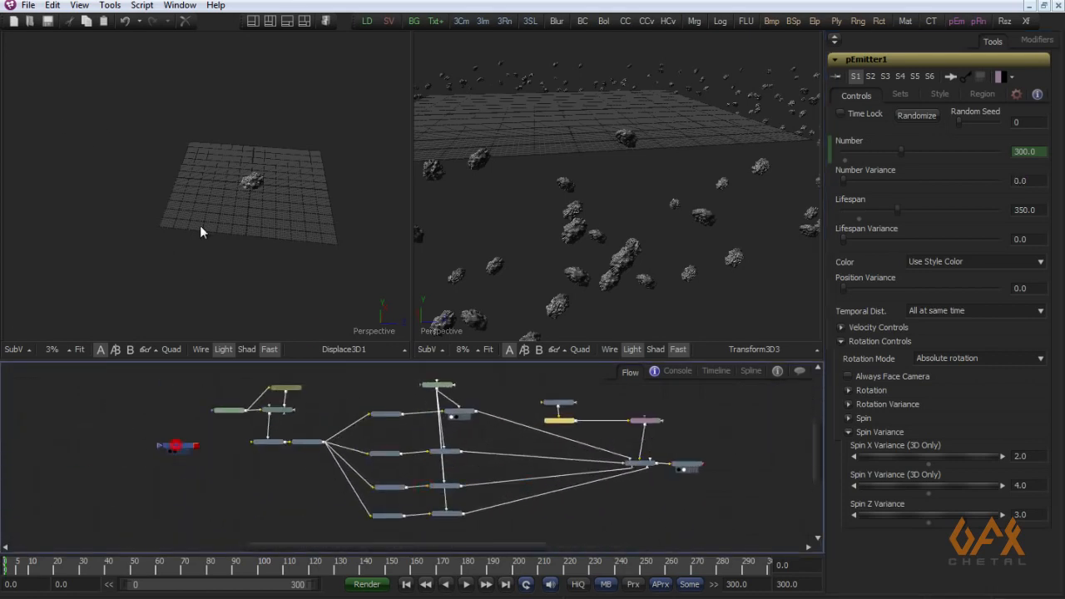
pyautogui.press('1')
pyautogui.moveTo(231, 204); pyautogui.dragTo(172, 229)
pyautogui.scroll(-2, 242, 187)
pyautogui.scroll(-1, 277, 212)
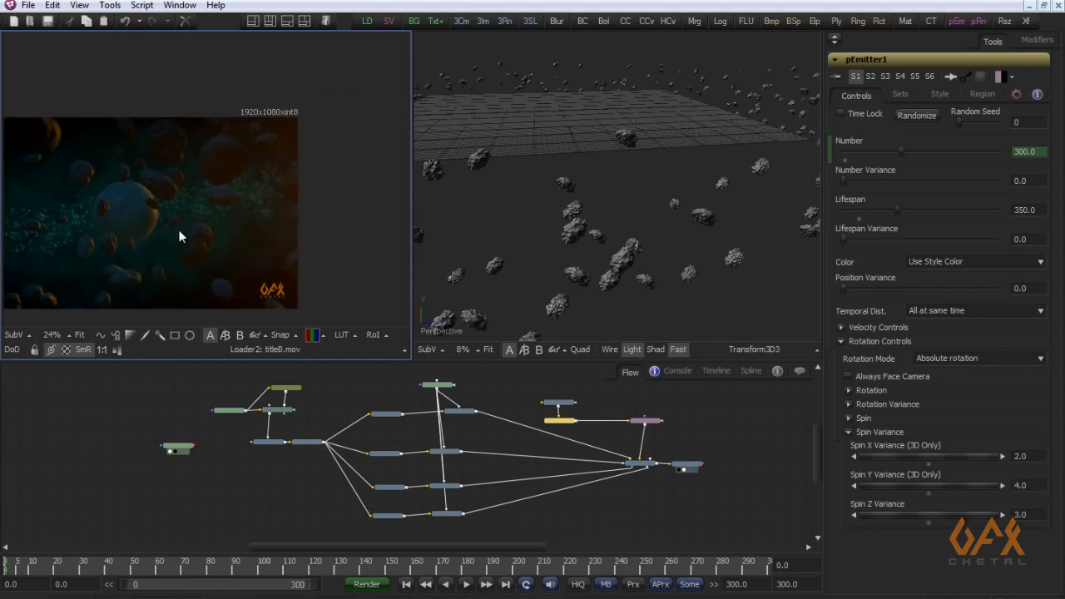
pyautogui.scroll(3, 180, 237)
# - Examine the whole asteroid belt and its empty centre from a higher angle
pyautogui.moveTo(688, 466); pyautogui.dragTo(476, 444)
pyautogui.moveTo(476, 444); pyautogui.dragTo(575, 459)
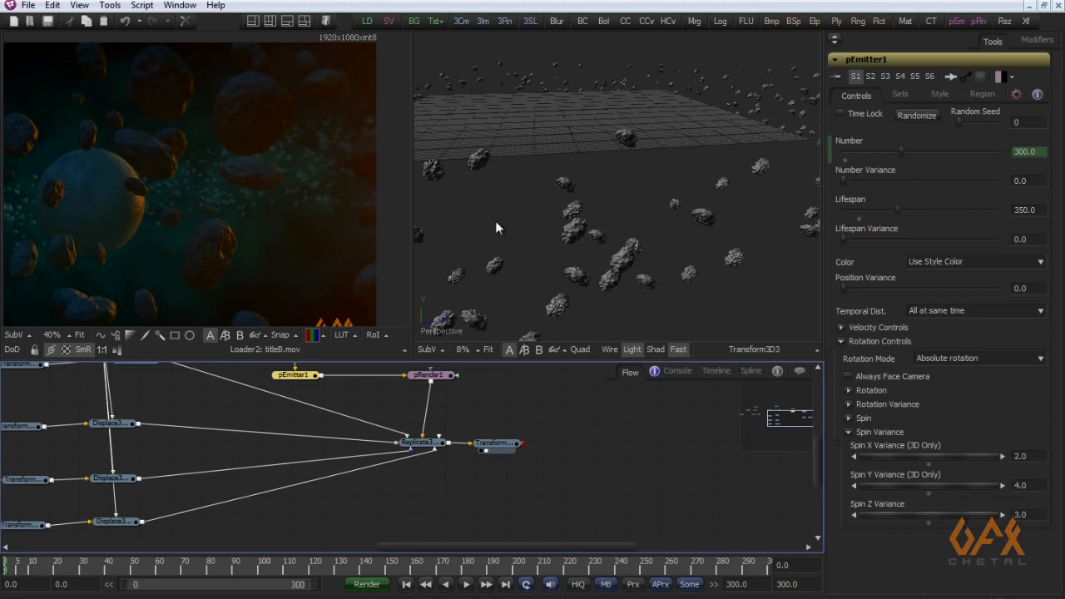
pyautogui.moveTo(671, 200); pyautogui.dragTo(550, 258)
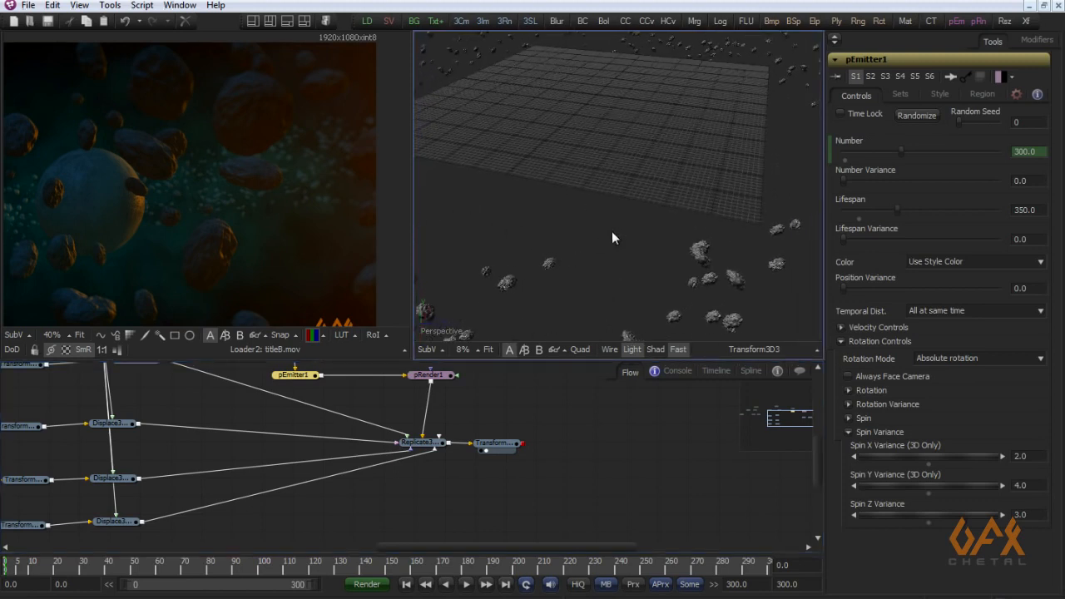
pyautogui.moveTo(612, 232); pyautogui.dragTo(633, 265)
pyautogui.scroll(-4, 483, 271)
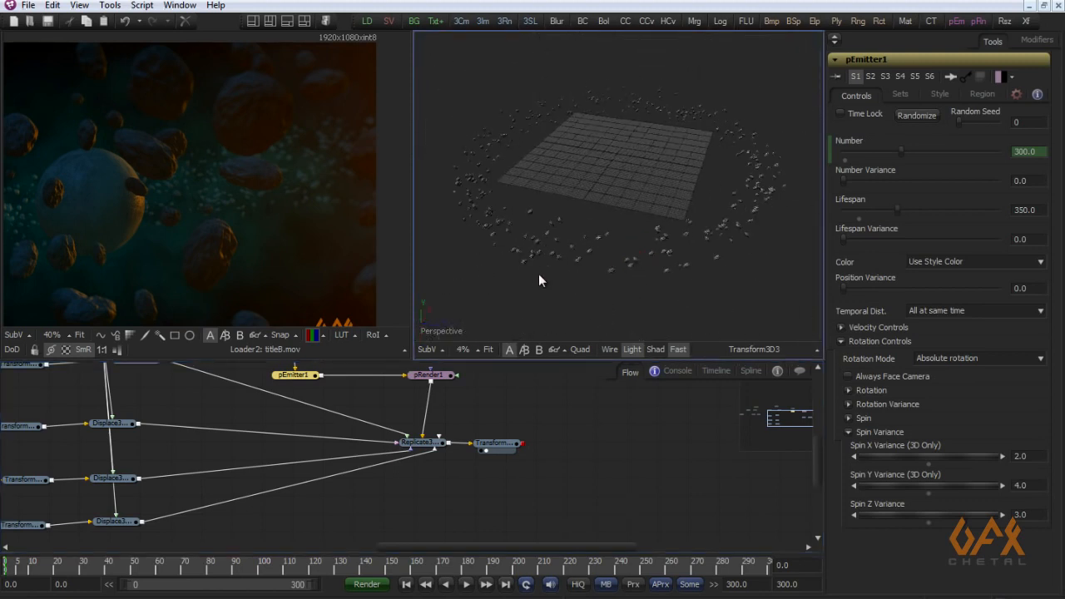
pyautogui.scroll(2, 578, 269)
pyautogui.scroll(2, 551, 235)
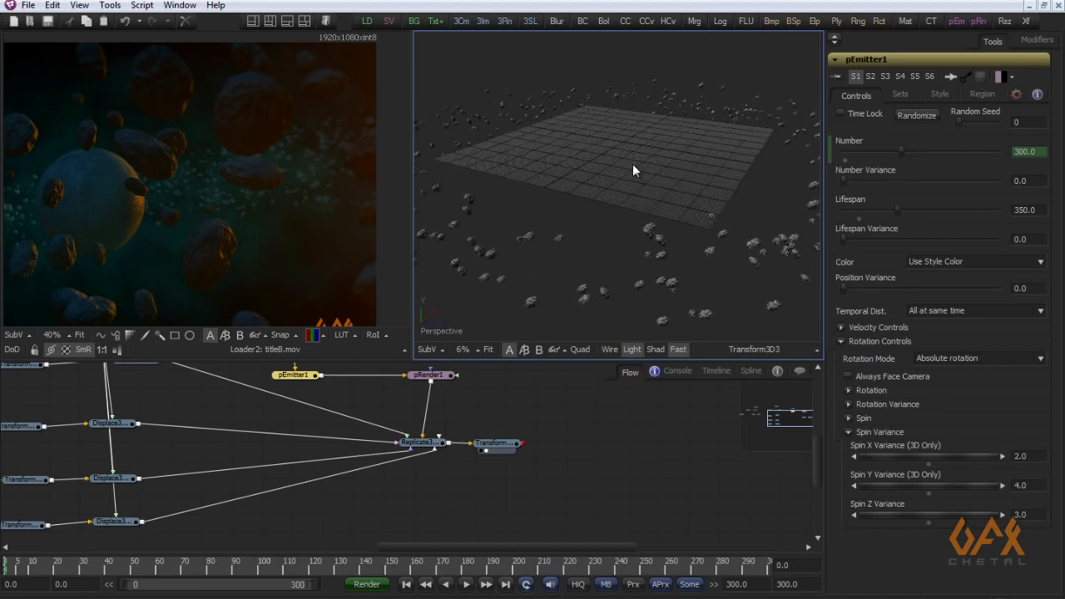
# - Add a Transform 3D node above the particle nodes and feed it from the undisplaced moon sphere branch
pyautogui.moveTo(475, 439); pyautogui.dragTo(492, 525)
pyautogui.moveTo(371, 483); pyautogui.dragTo(455, 477)
pyautogui.click(456, 404)
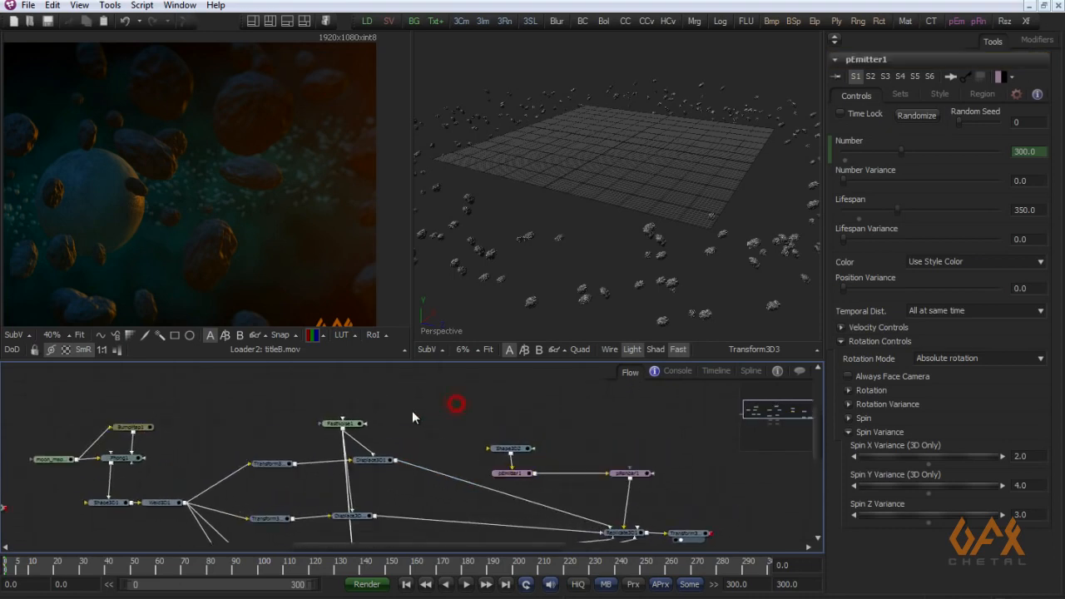
pyautogui.click(111, 7)
pyautogui.moveTo(116, 27)
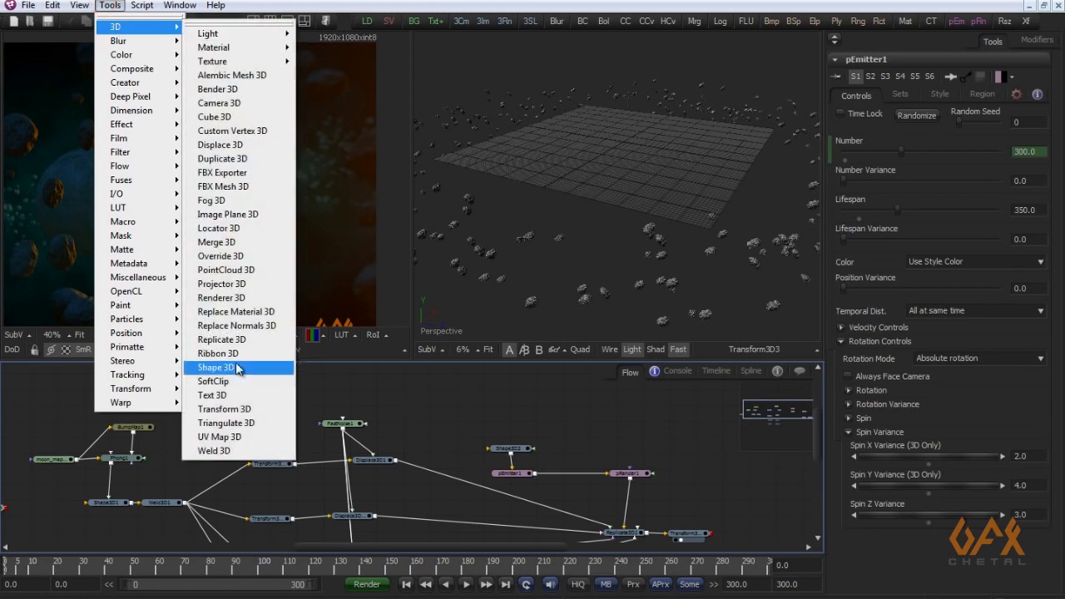
pyautogui.click(224, 409)
pyautogui.moveTo(578, 380); pyautogui.dragTo(283, 372)
pyautogui.moveTo(212, 415); pyautogui.dragTo(376, 412)
pyautogui.click(541, 445)
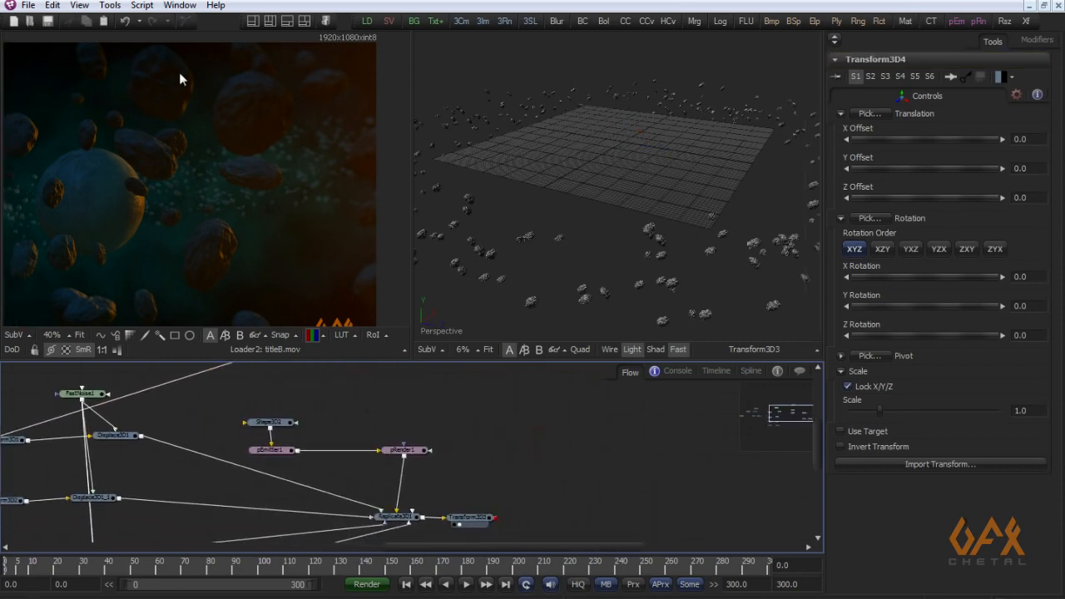
# - Add a Merge 3D node, connect Transform3D3 and Transform3D4 to it and display it in the right view
pyautogui.click(111, 6)
pyautogui.moveTo(116, 26)
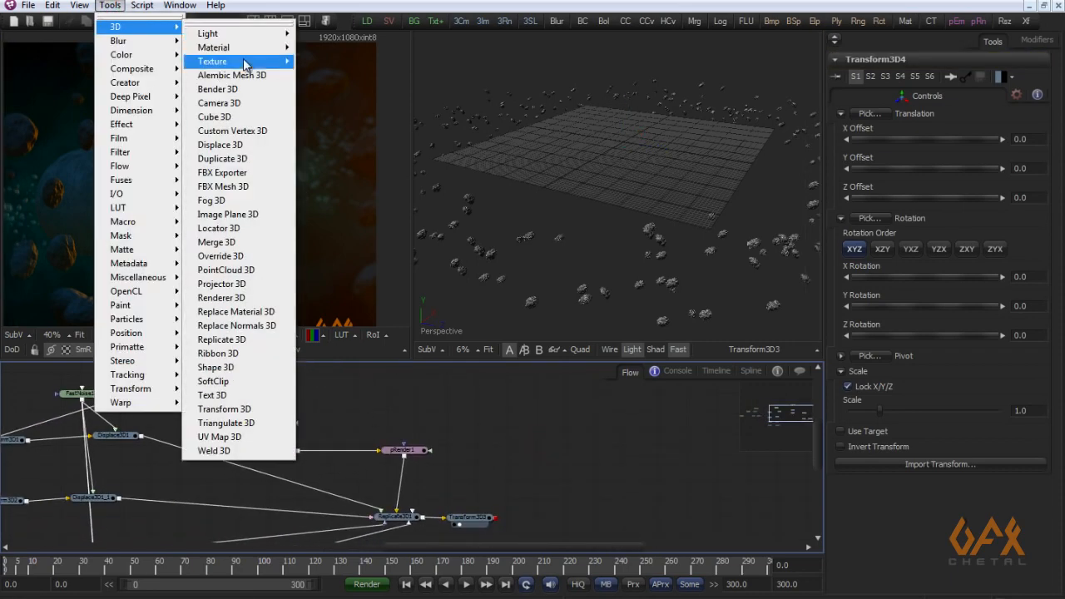
pyautogui.click(216, 242)
pyautogui.moveTo(523, 444); pyautogui.dragTo(575, 465)
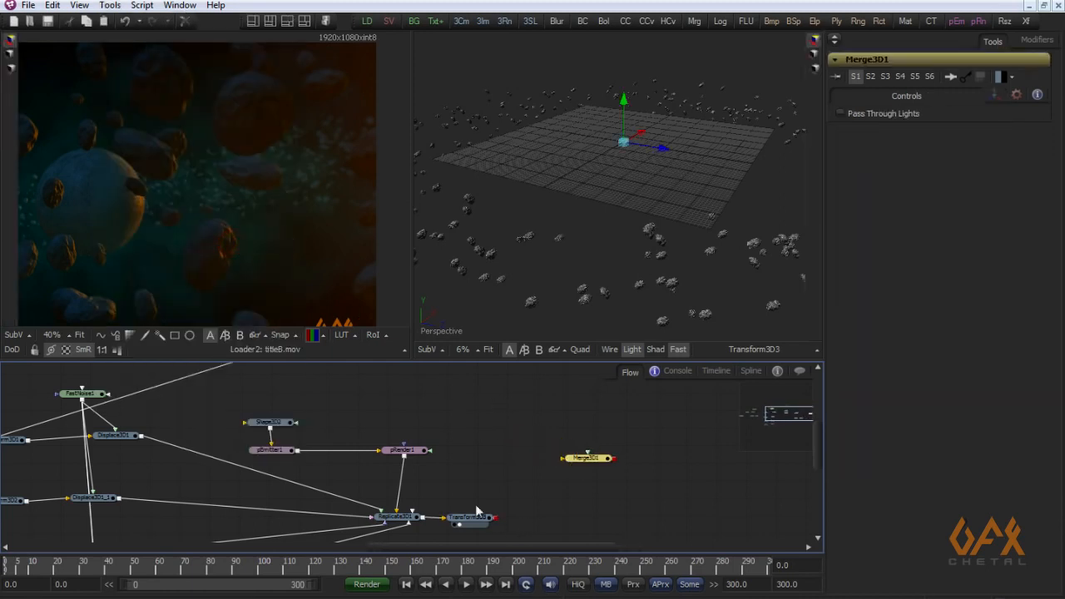
pyautogui.scroll(3, 477, 511)
pyautogui.moveTo(480, 485); pyautogui.dragTo(584, 400)
pyautogui.moveTo(473, 434); pyautogui.dragTo(414, 494)
pyautogui.scroll(-1, 413, 495)
pyautogui.moveTo(370, 431); pyautogui.dragTo(402, 474)
pyautogui.moveTo(229, 389); pyautogui.dragTo(548, 499)
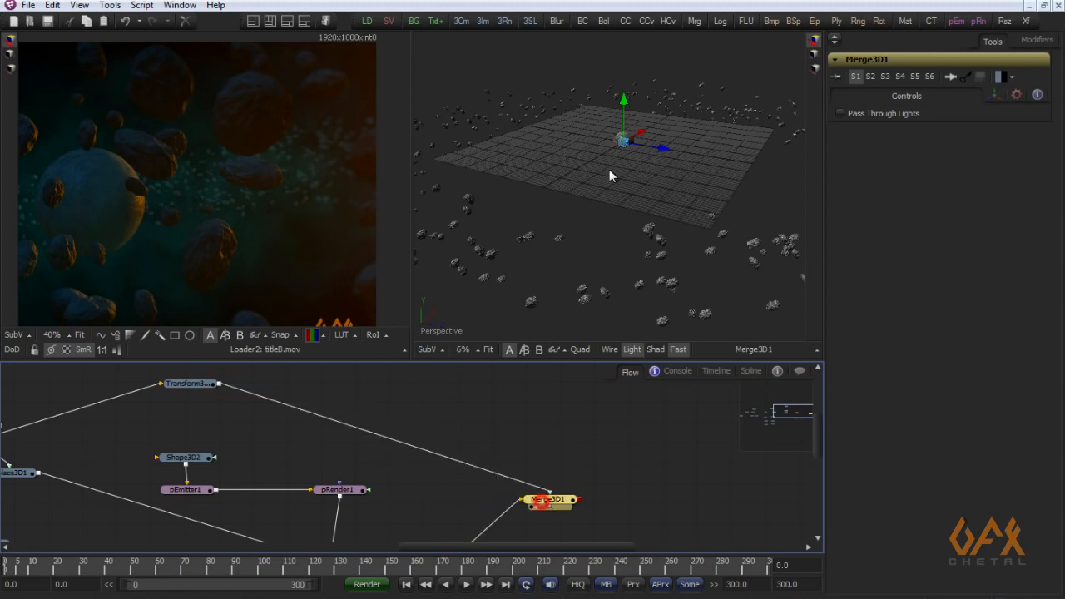
# - Scale the central moon to about 2.85 with Transform3D4 and inspect it among the asteroids
pyautogui.click(188, 387)
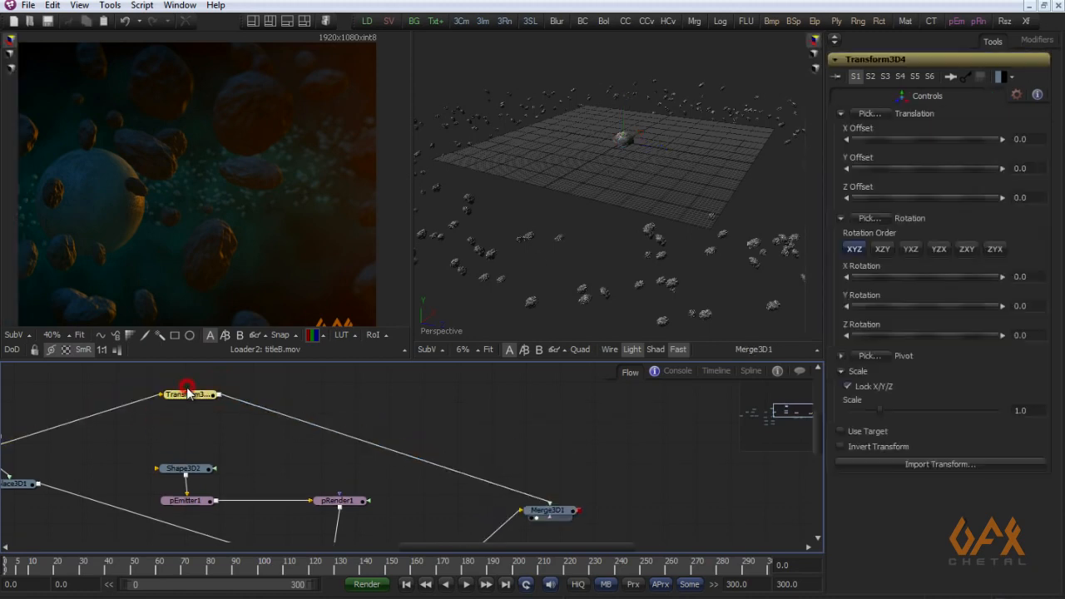
pyautogui.moveTo(878, 412); pyautogui.dragTo(931, 407)
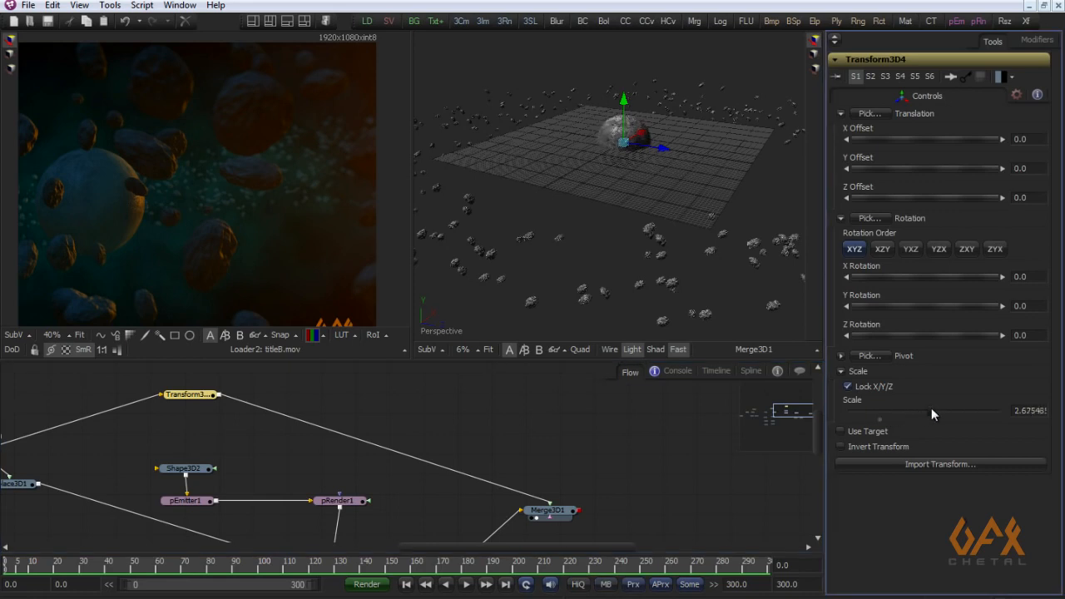
pyautogui.moveTo(596, 239); pyautogui.dragTo(468, 240)
pyautogui.moveTo(530, 260); pyautogui.dragTo(575, 253)
# - Add a Spot Light node below Merge3D1 and connect it to the merge
pyautogui.click(571, 419)
pyautogui.click(561, 433)
pyautogui.moveTo(567, 467); pyautogui.dragTo(483, 375)
pyautogui.moveTo(483, 375); pyautogui.dragTo(497, 446)
pyautogui.moveTo(483, 411); pyautogui.dragTo(463, 480)
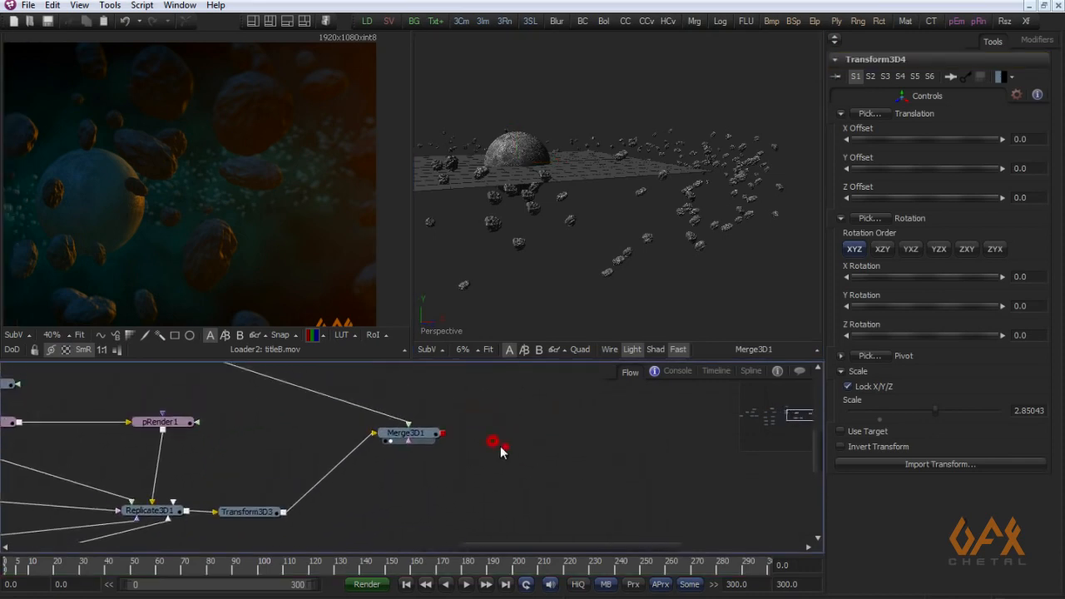
pyautogui.click(110, 5)
pyautogui.moveTo(122, 32)
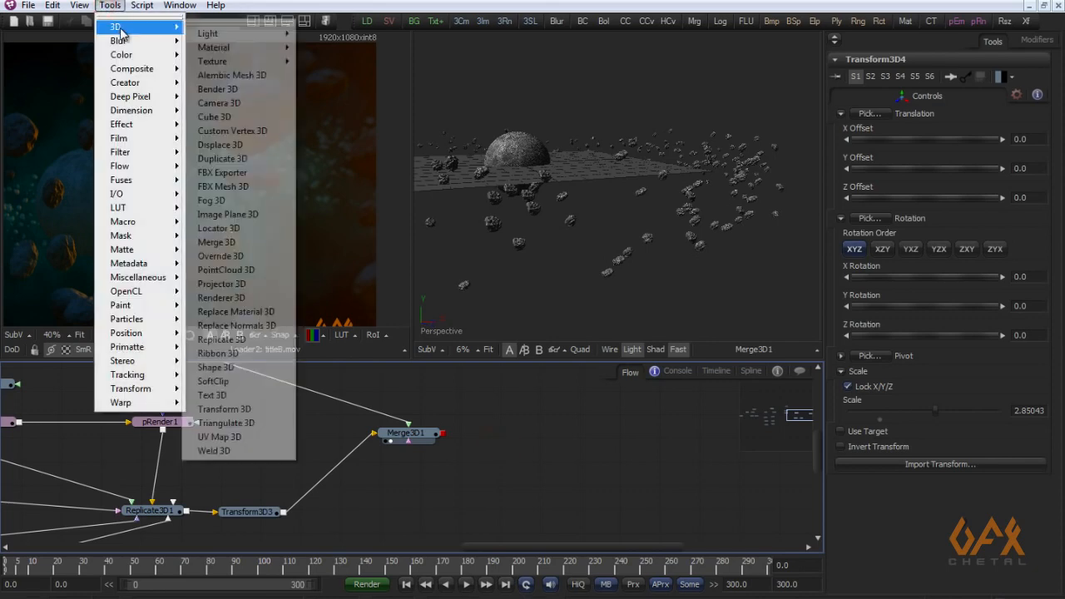
pyautogui.moveTo(239, 39)
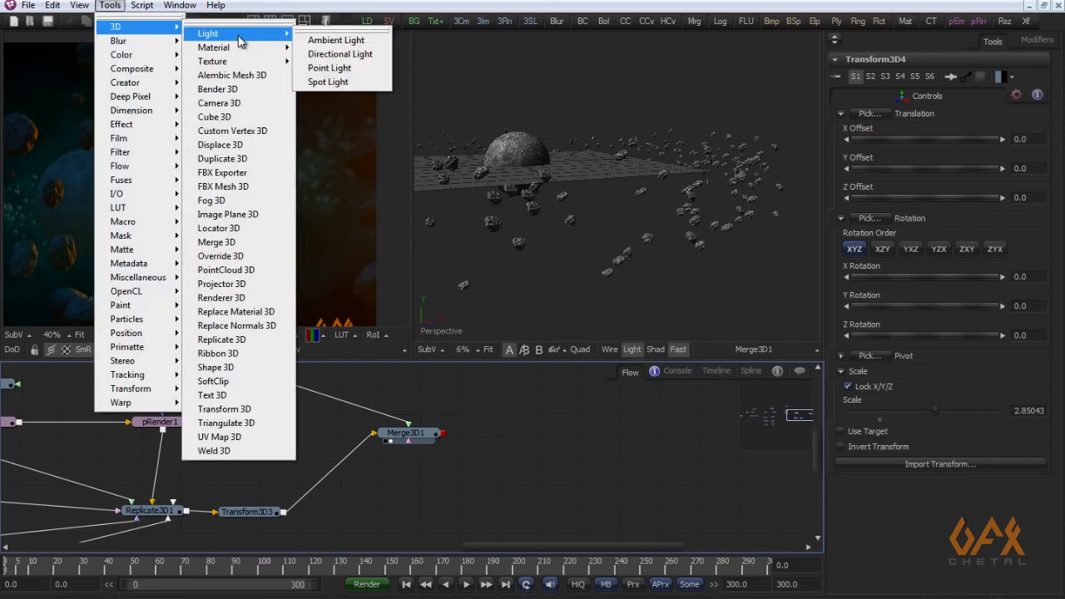
pyautogui.click(329, 81)
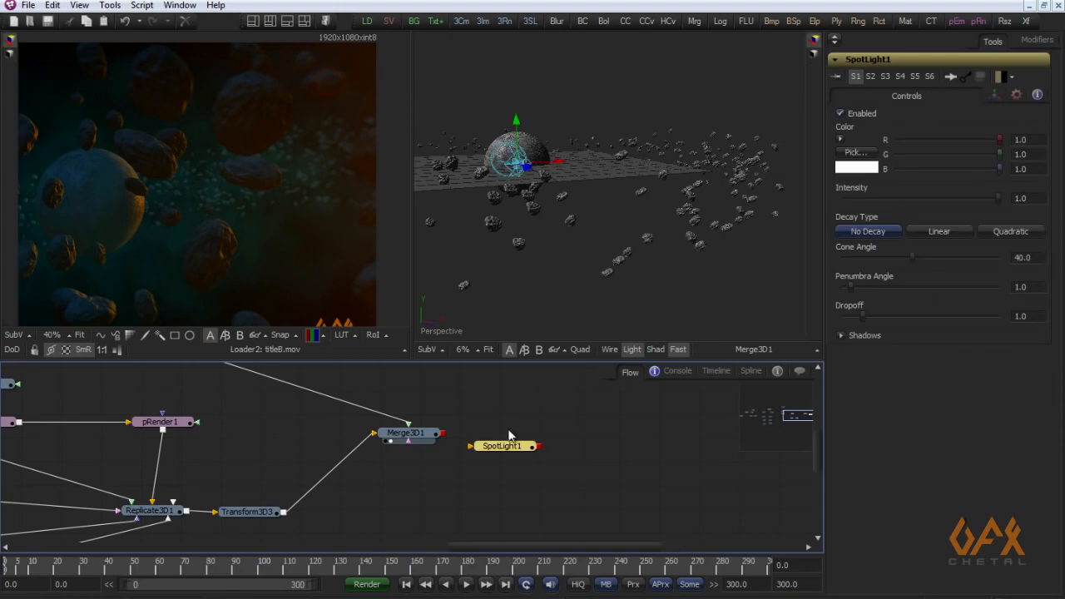
pyautogui.moveTo(406, 494); pyautogui.dragTo(447, 452)
# - Add a Camera 3D node connected to Merge3D1 and pull the camera back along its Z axis, away from the moon
pyautogui.click(457, 409)
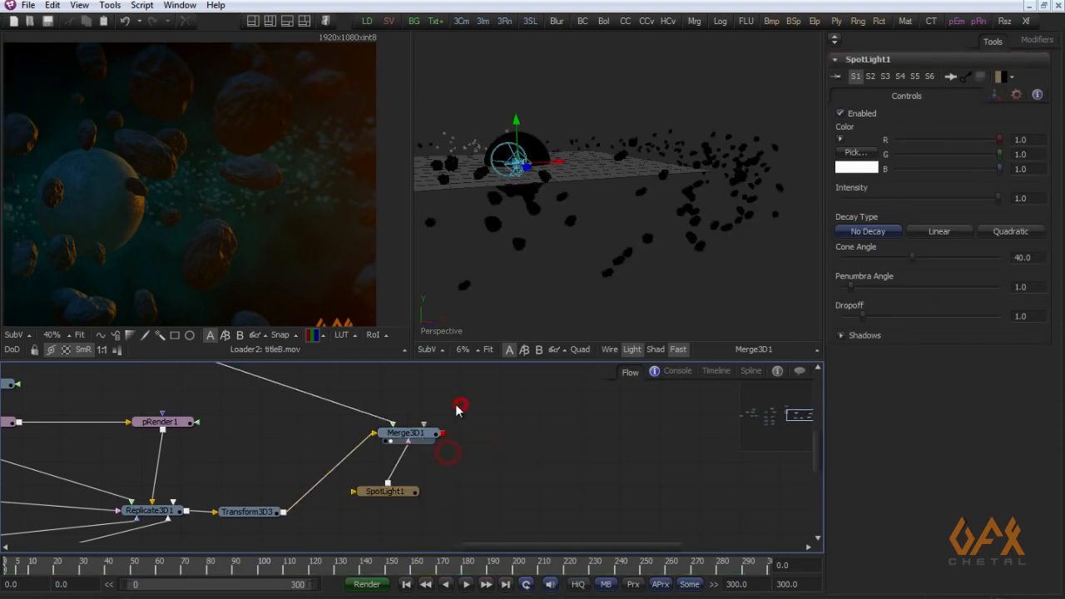
pyautogui.click(114, 6)
pyautogui.moveTo(125, 29)
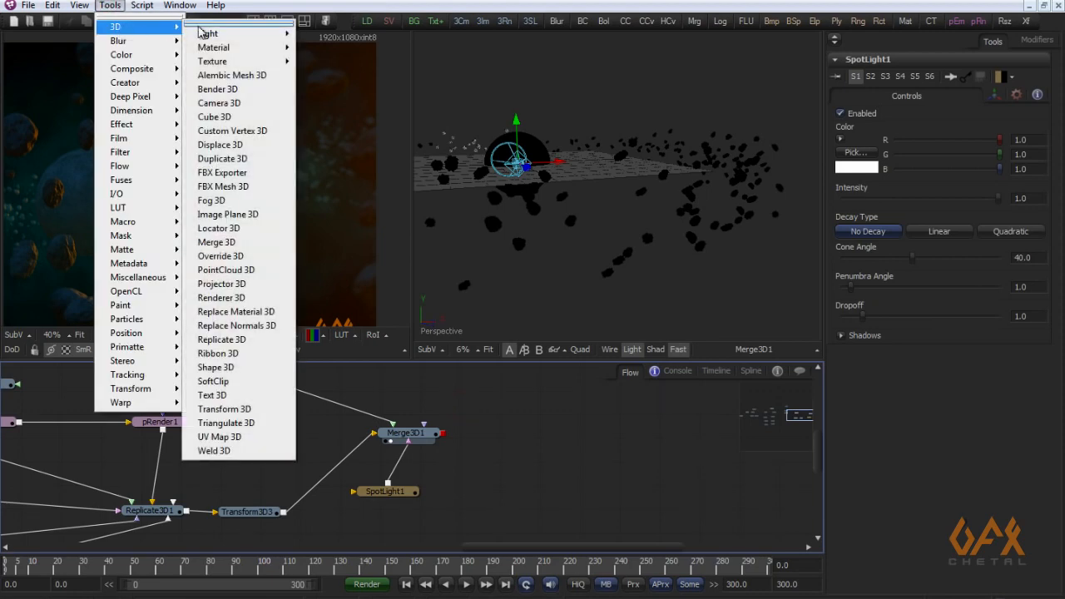
pyautogui.click(230, 103)
pyautogui.moveTo(444, 404); pyautogui.dragTo(424, 426)
pyautogui.moveTo(476, 283); pyautogui.dragTo(476, 238)
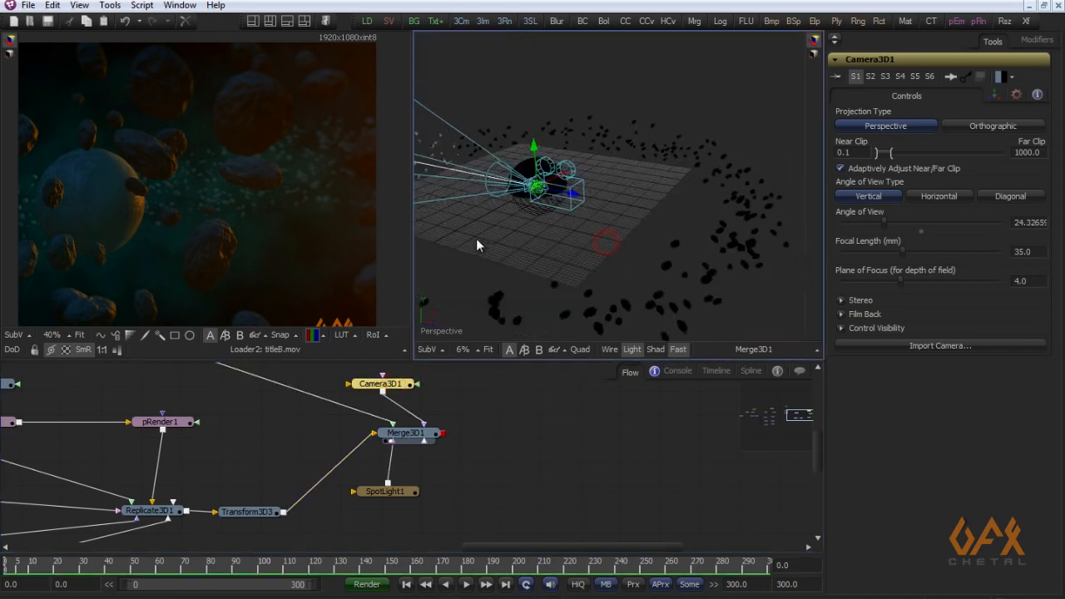
pyautogui.moveTo(574, 198); pyautogui.dragTo(860, 243)
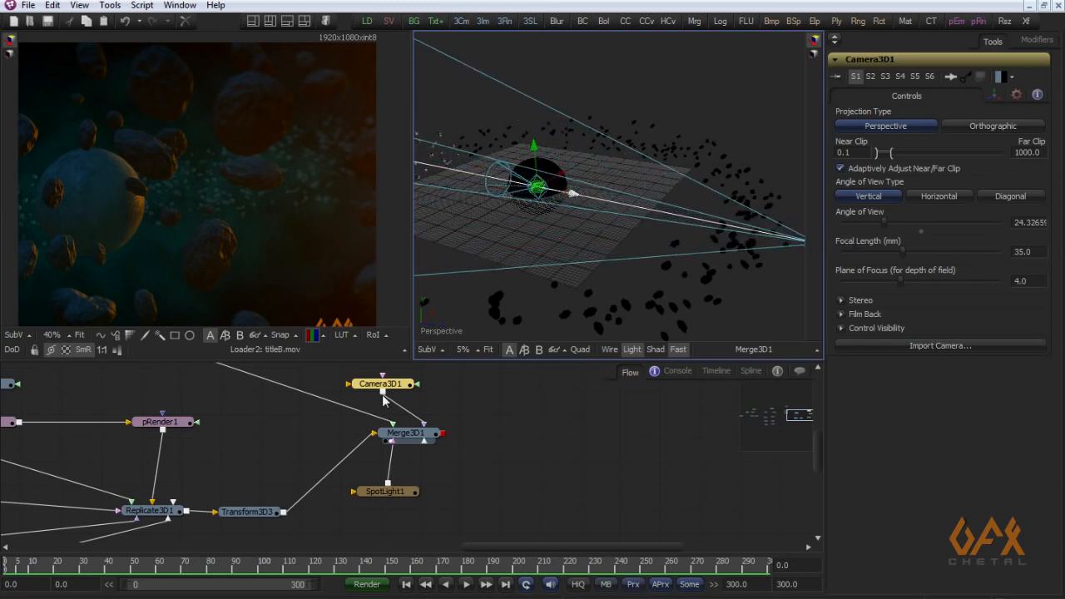
# - Add a Renderer 3D node after Merge3D1 and display its output in the left view
pyautogui.click(404, 431)
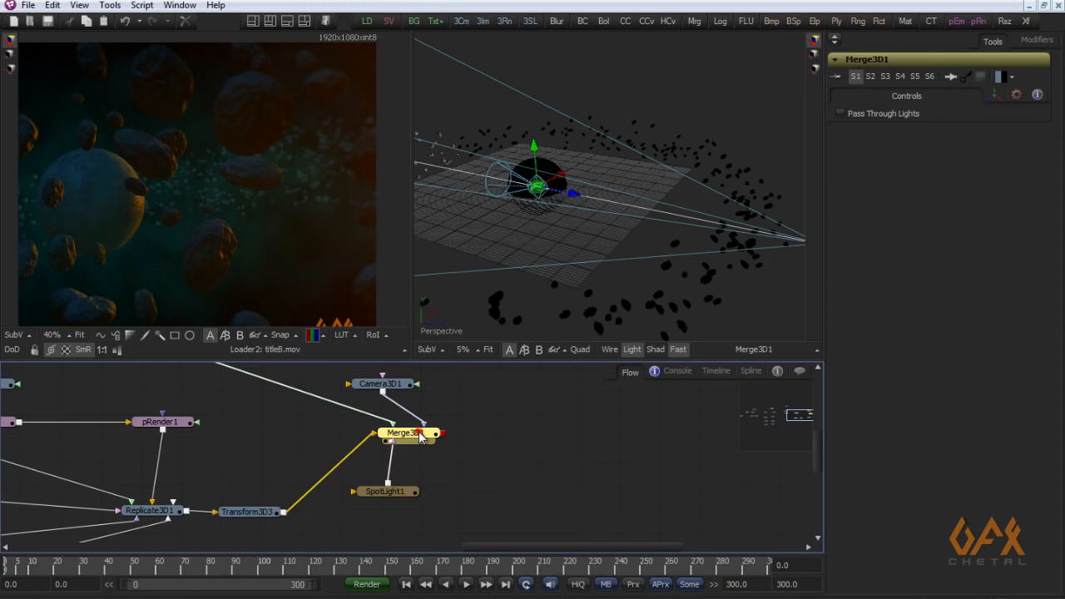
pyautogui.click(110, 5)
pyautogui.moveTo(148, 31)
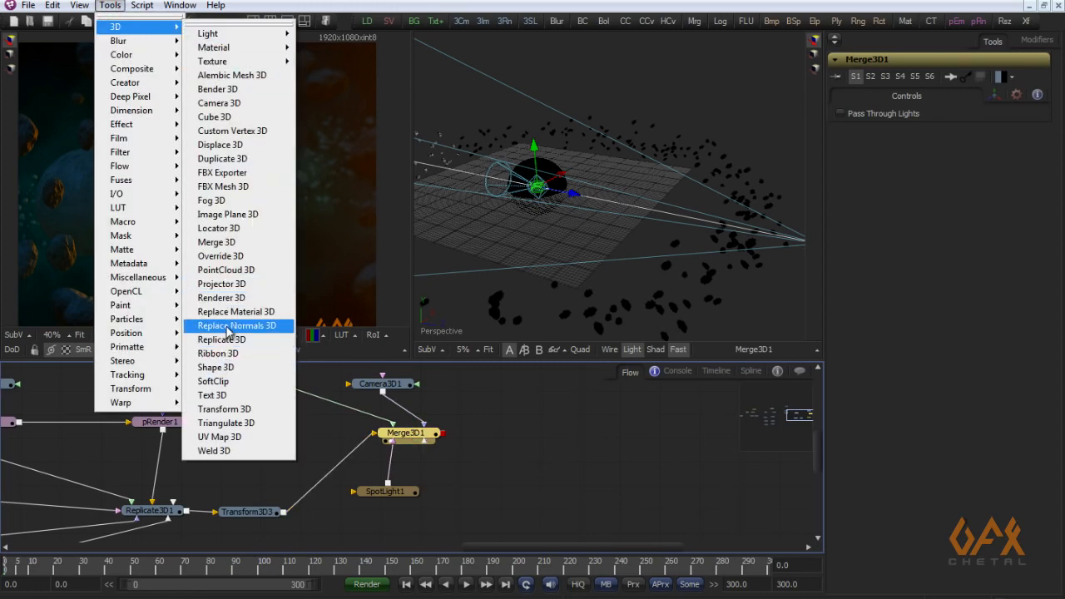
pyautogui.click(226, 298)
pyautogui.moveTo(469, 430); pyautogui.dragTo(256, 185)
pyautogui.scroll(-1, 257, 186)
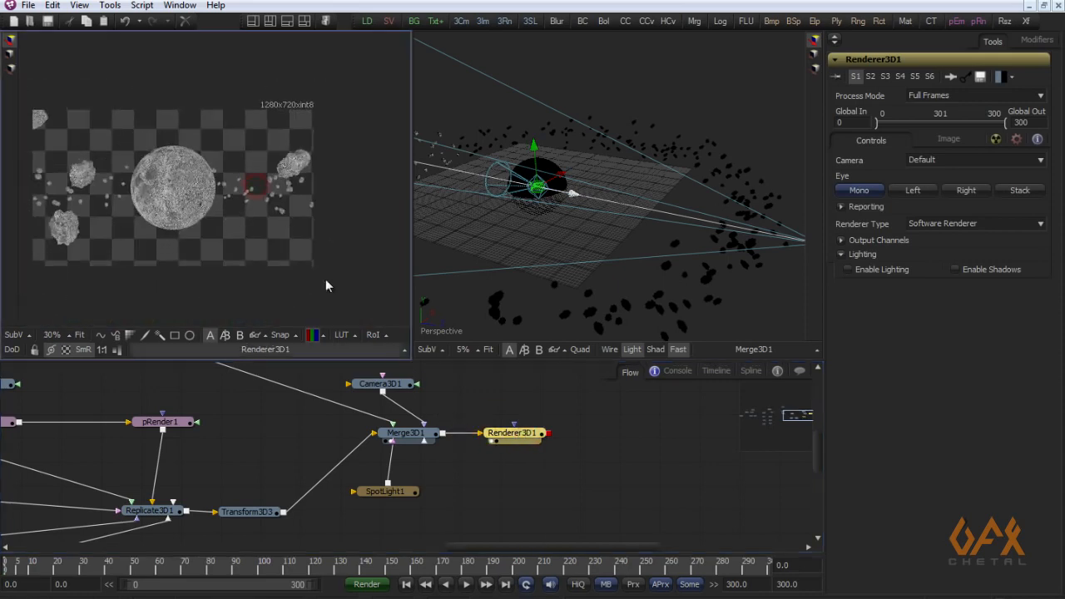
# - Move Camera3D1 back to a Z offset of about 25.9 and set its Z rotation to about 5.45
pyautogui.click(379, 383)
pyautogui.moveTo(597, 236); pyautogui.dragTo(570, 245)
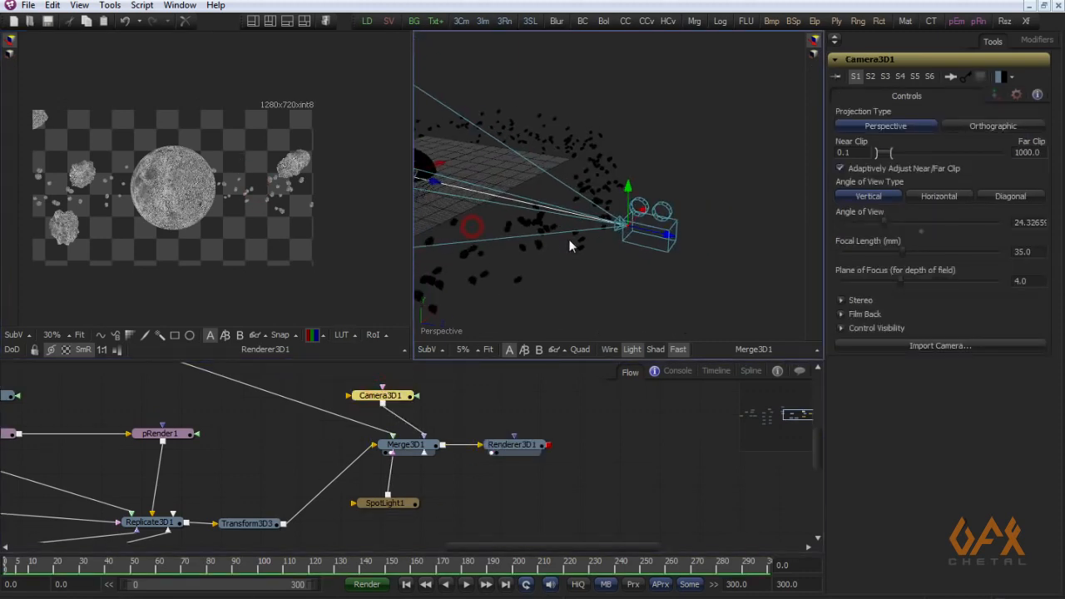
pyautogui.moveTo(667, 234)
pyautogui.mouseDown()
pyautogui.moveTo(648, 234)
pyautogui.moveTo(682, 240)
pyautogui.mouseUp()
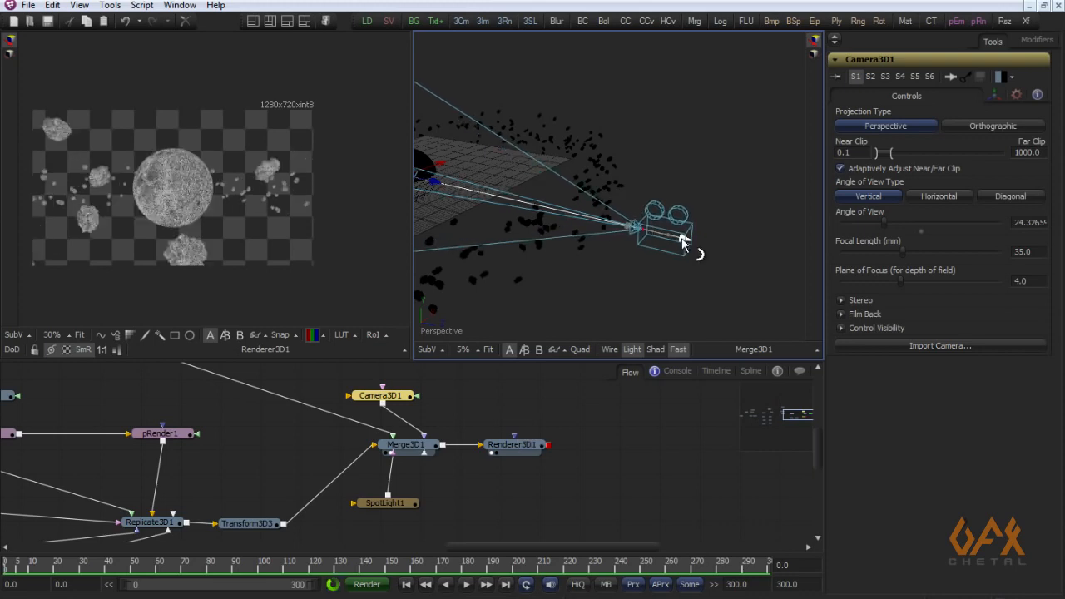
pyautogui.click(993, 95)
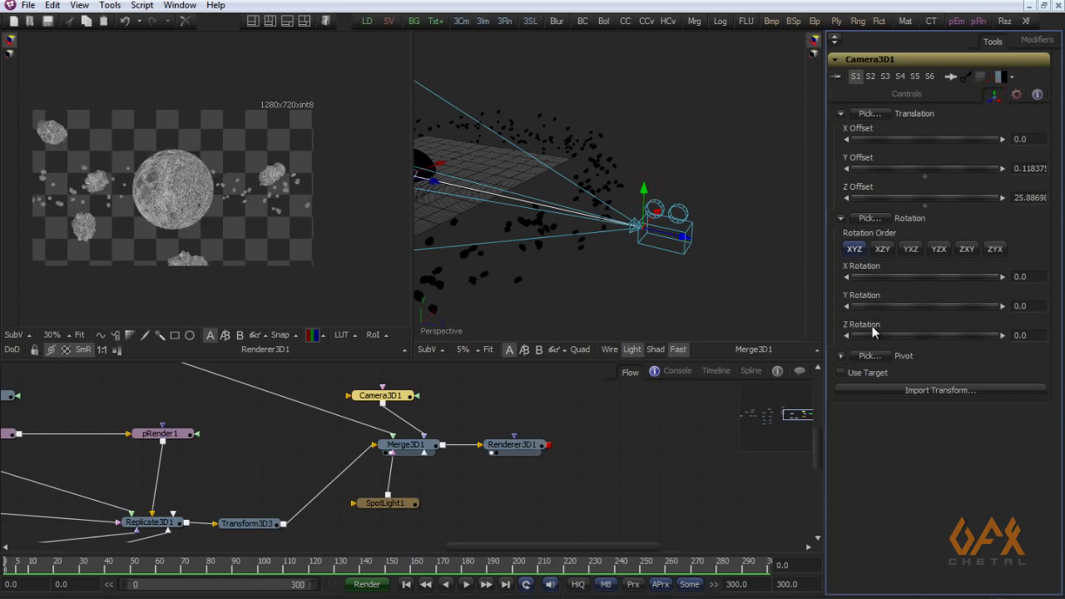
pyautogui.moveTo(870, 336); pyautogui.dragTo(873, 337)
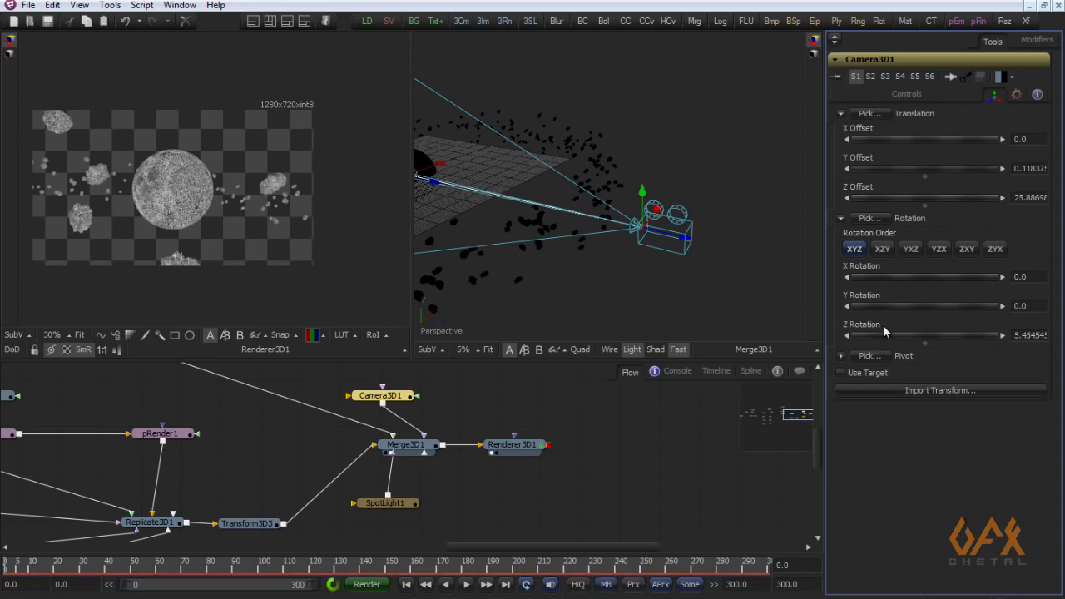
# - Enable lighting and shadows on Renderer3D1
pyautogui.click(447, 427)
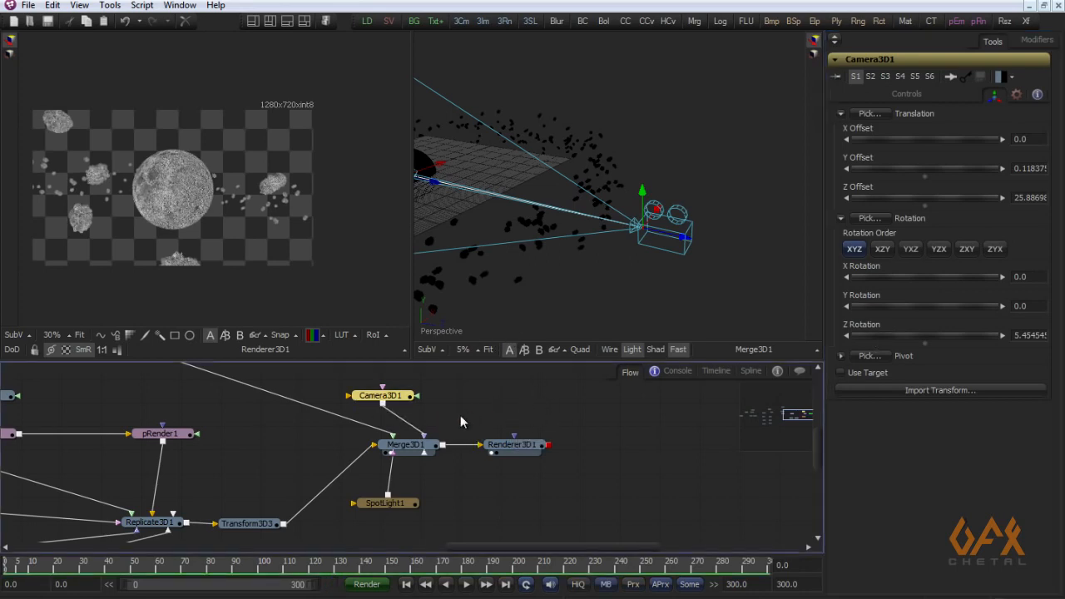
pyautogui.moveTo(447, 421); pyautogui.dragTo(423, 428)
pyautogui.scroll(1, 423, 428)
pyautogui.click(503, 453)
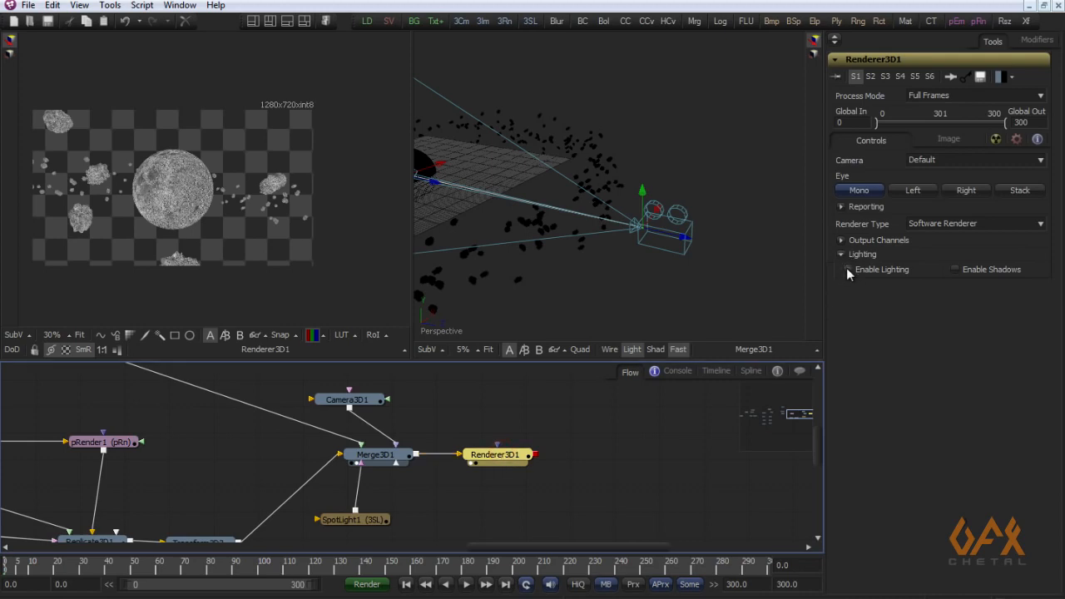
pyautogui.click(847, 269)
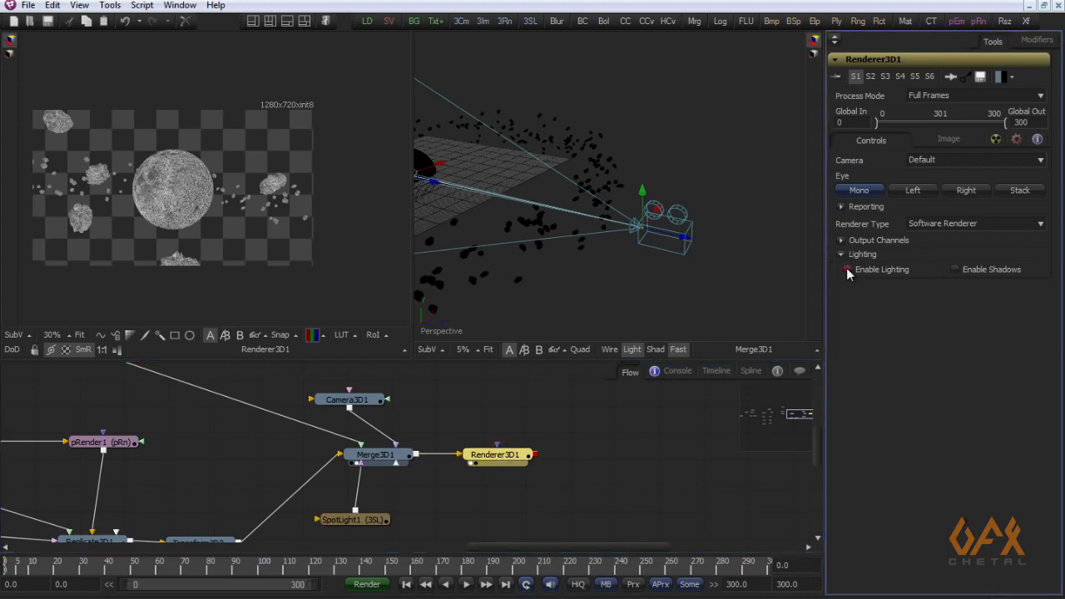
pyautogui.click(955, 269)
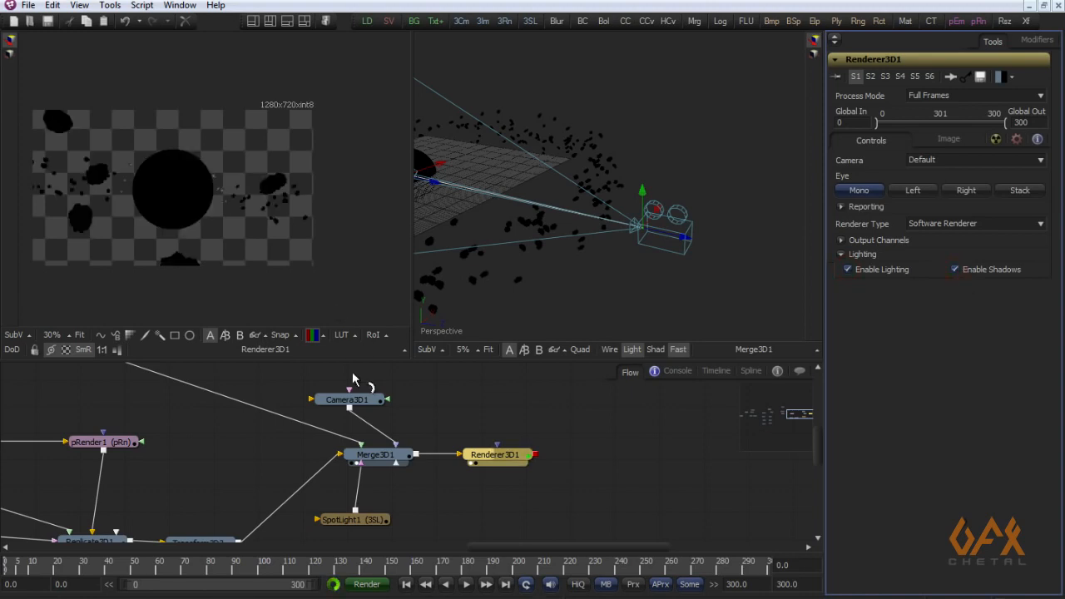
# - Move SpotLight1 behind the moon to a Z offset of about -21.24
pyautogui.click(343, 524)
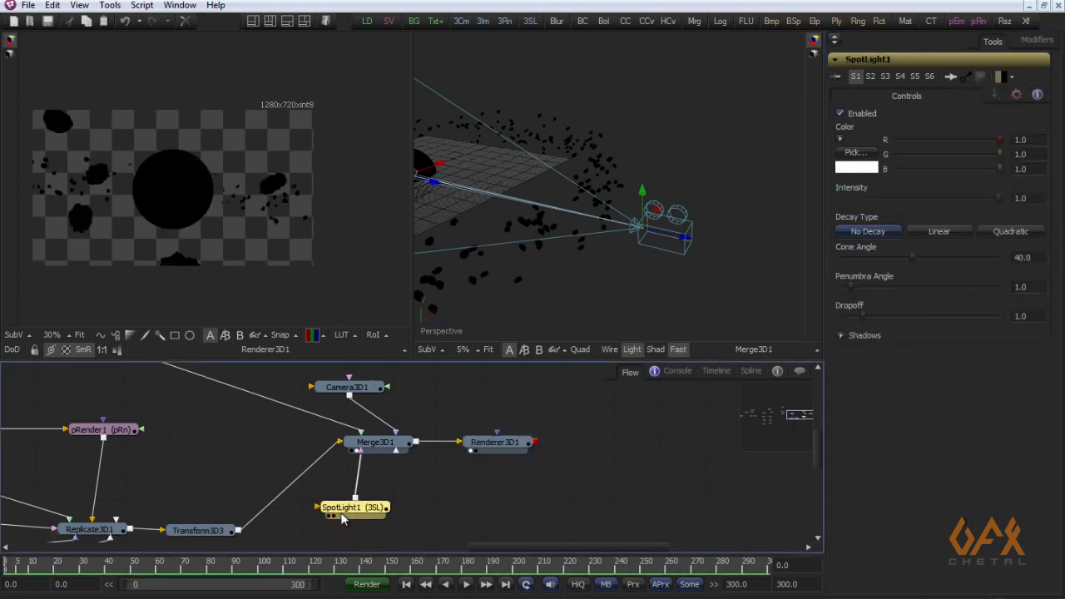
pyautogui.moveTo(663, 226); pyautogui.dragTo(471, 331)
pyautogui.moveTo(583, 190); pyautogui.dragTo(481, 206)
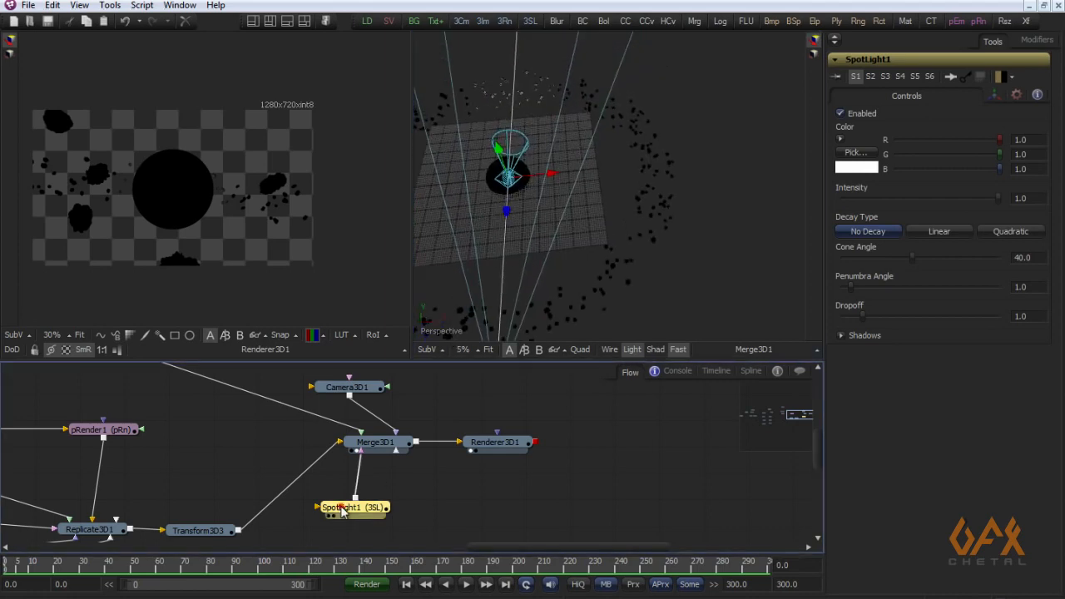
pyautogui.moveTo(509, 217); pyautogui.dragTo(518, 108)
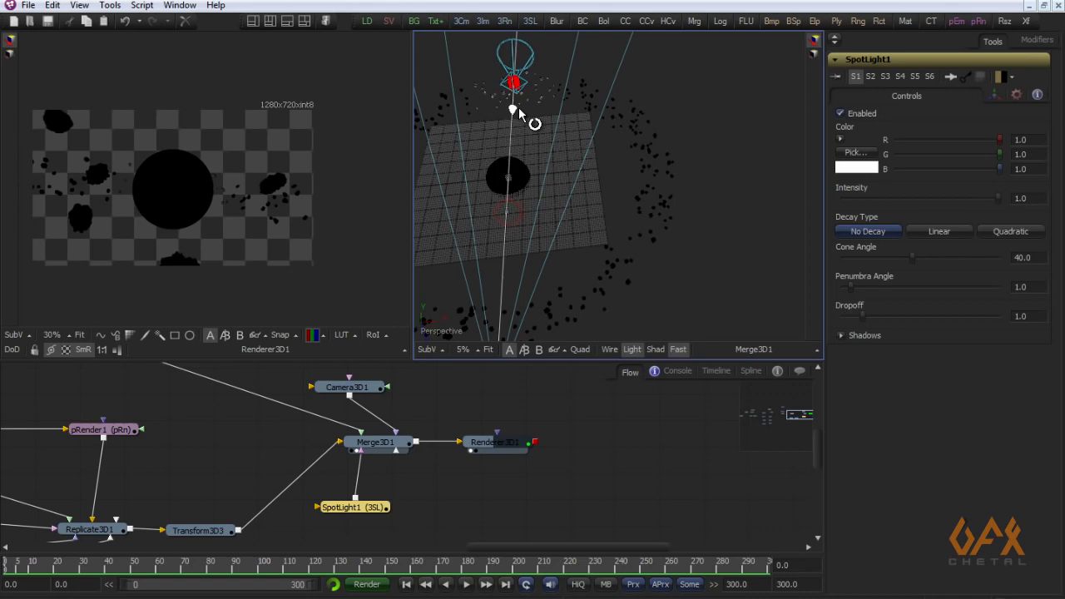
# - Make SpotLight1 aim at a target and move the light to about 28.8 in X and 22.7 in Y
pyautogui.click(998, 93)
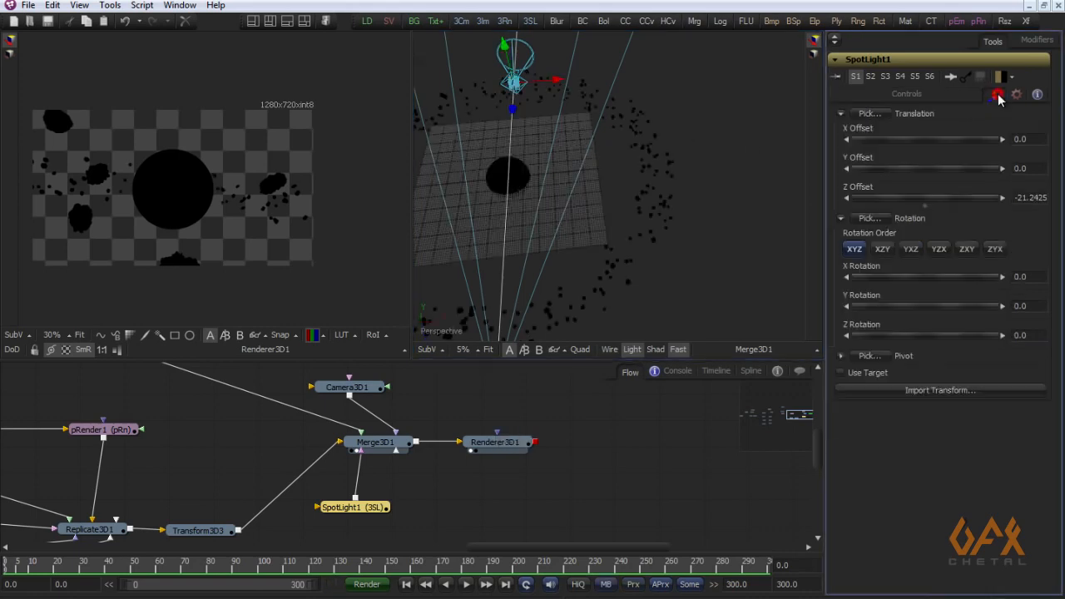
pyautogui.click(839, 372)
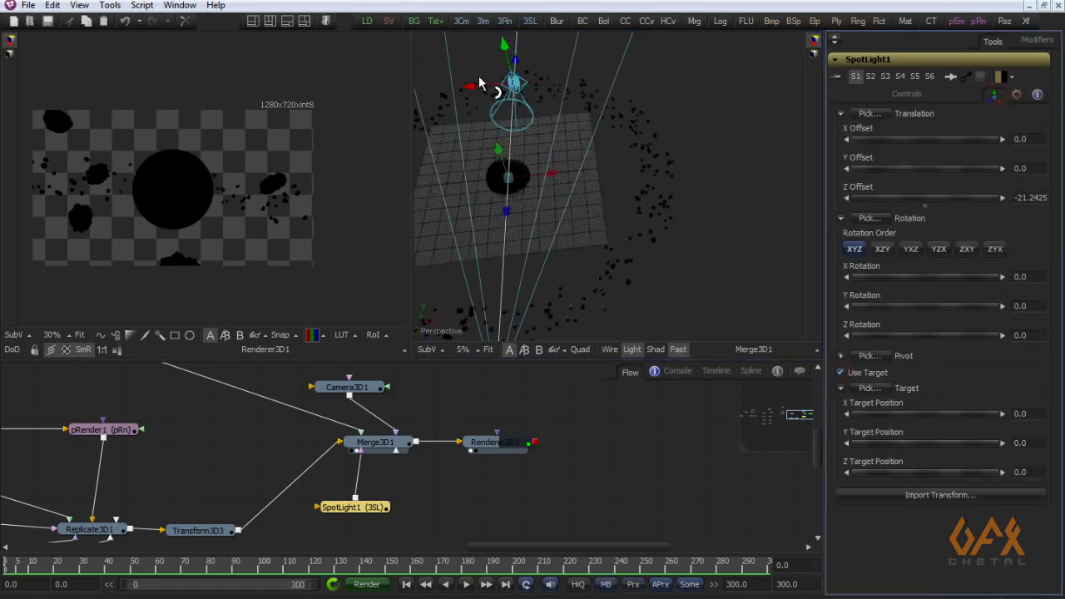
pyautogui.moveTo(481, 85); pyautogui.dragTo(648, 78)
pyautogui.moveTo(661, 189); pyautogui.dragTo(601, 196)
pyautogui.moveTo(664, 69); pyautogui.dragTo(685, 2)
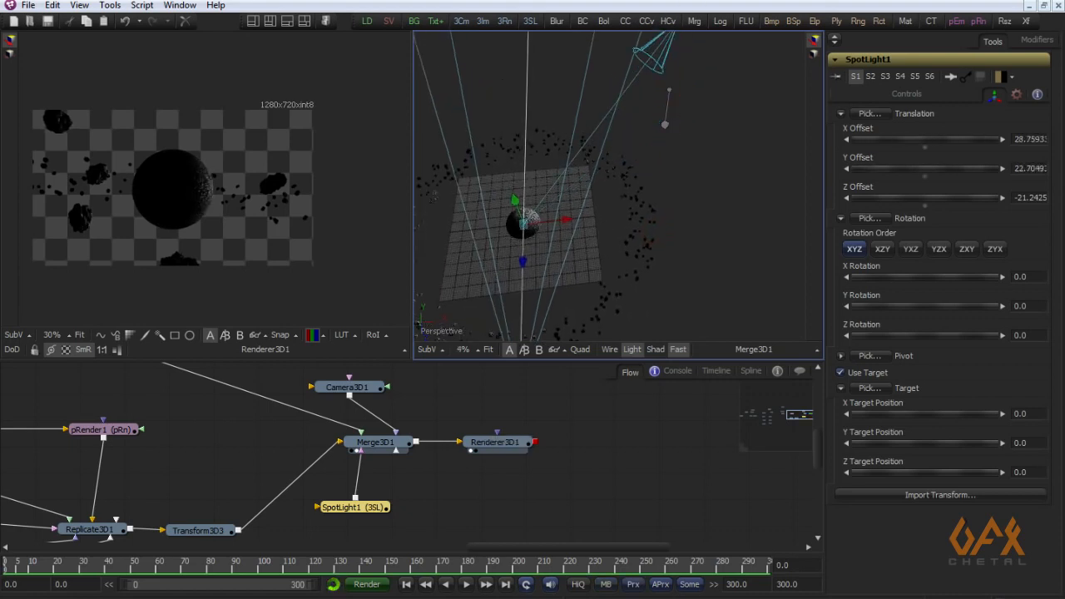
# - Widen SpotLight1's cone angle to about 73.7 and set its penumbra angle to 20
pyautogui.click(853, 95)
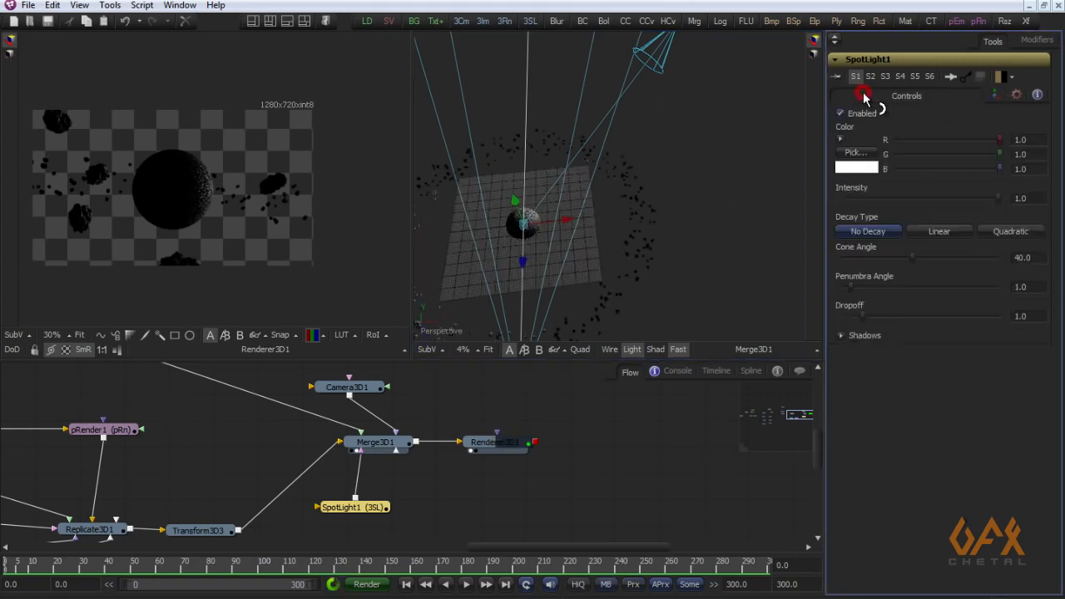
pyautogui.moveTo(912, 257); pyautogui.dragTo(955, 258)
pyautogui.moveTo(852, 289); pyautogui.dragTo(1008, 288)
pyautogui.moveTo(620, 185); pyautogui.dragTo(559, 177)
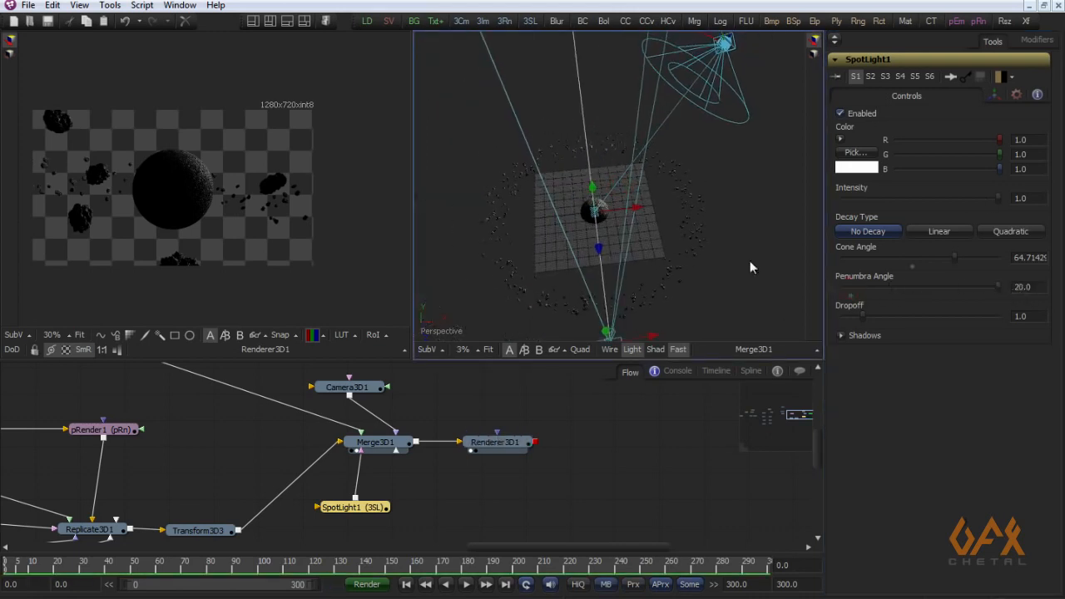
pyautogui.moveTo(962, 262); pyautogui.dragTo(973, 255)
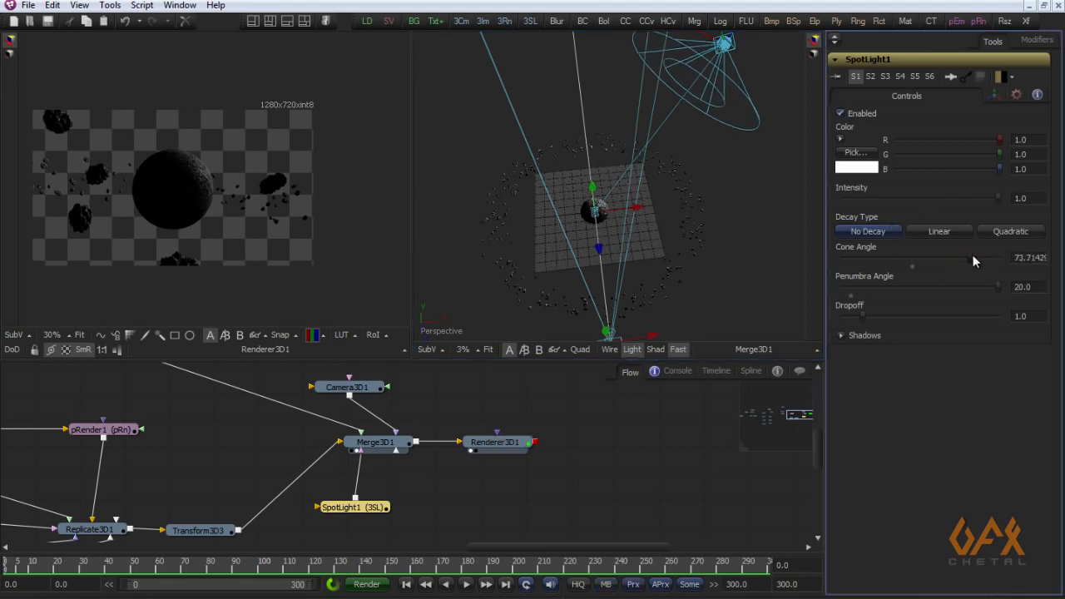
# - Set SpotLight1's colour to orange (255, 128, 0)
pyautogui.click(858, 155)
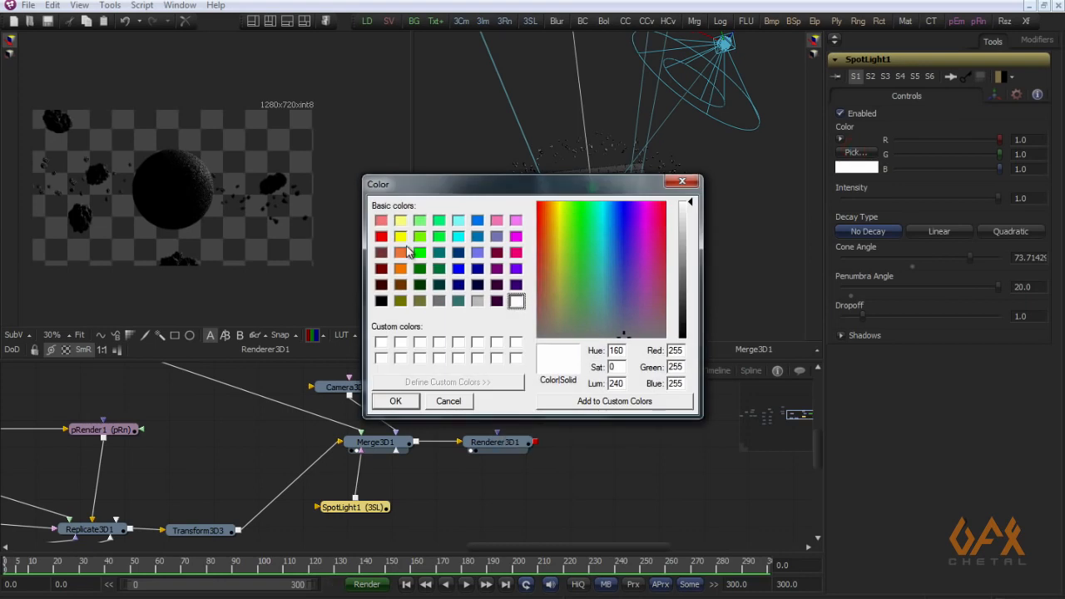
pyautogui.click(399, 268)
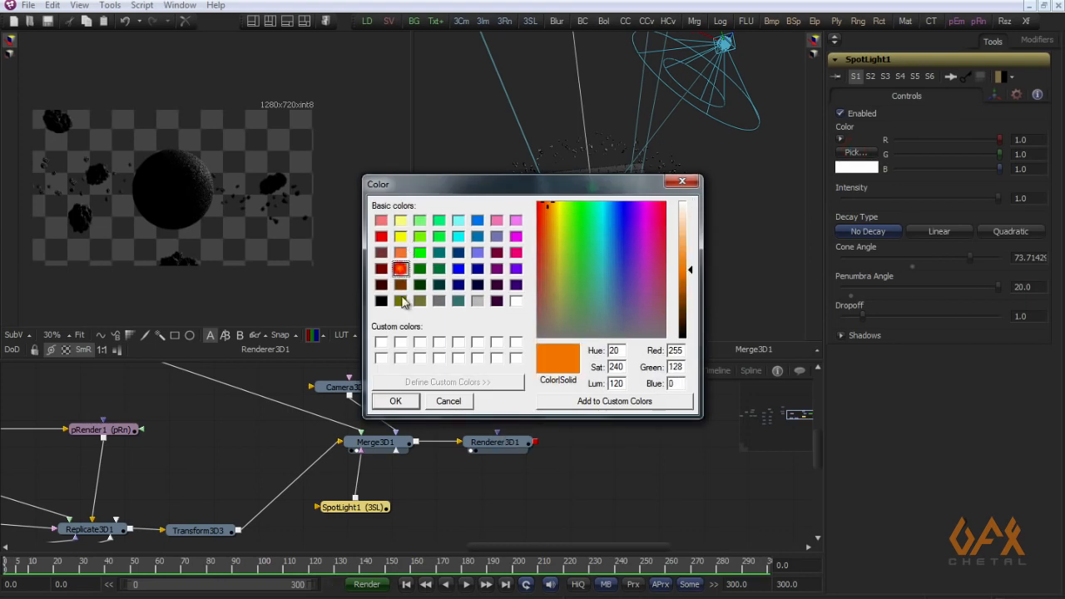
pyautogui.click(397, 402)
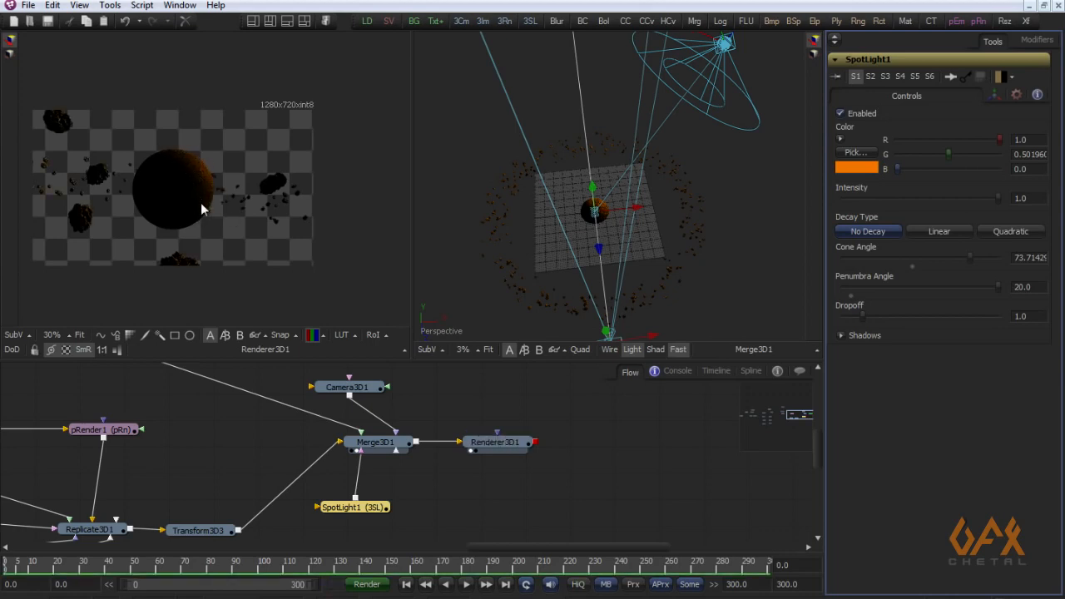
# - Add a second Spot Light node beside SpotLight1 and connect it to Merge3D1
pyautogui.moveTo(497, 421); pyautogui.dragTo(462, 409)
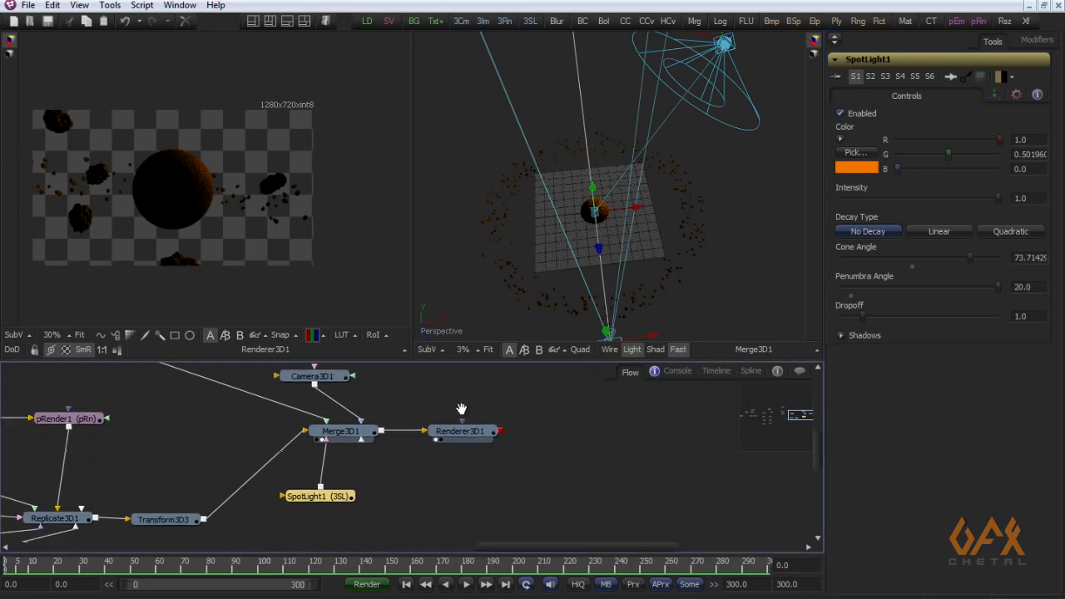
pyautogui.click(431, 461)
pyautogui.click(110, 5)
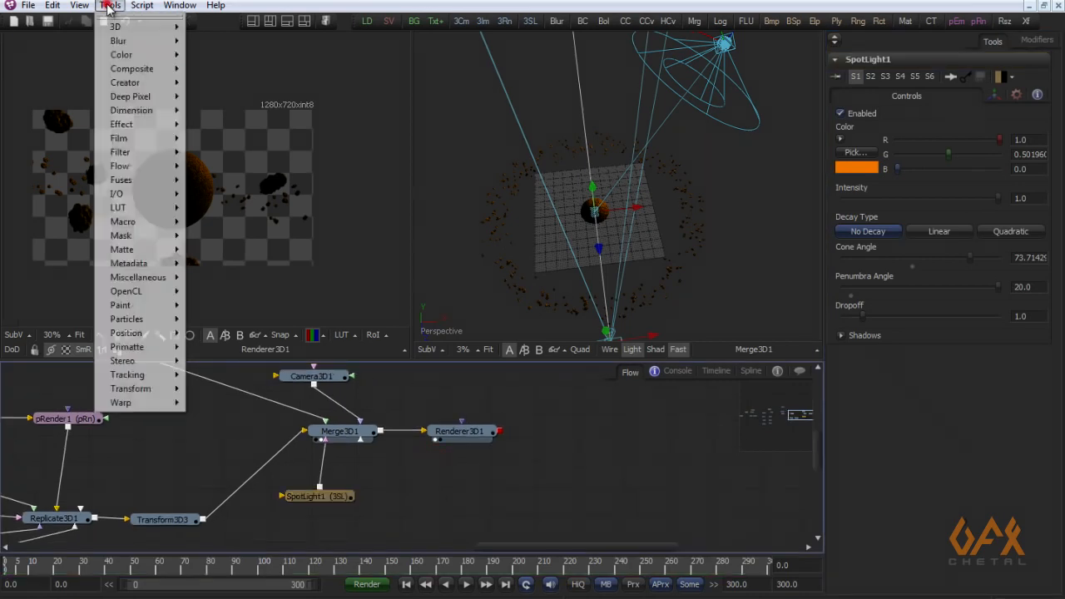
pyautogui.moveTo(129, 31)
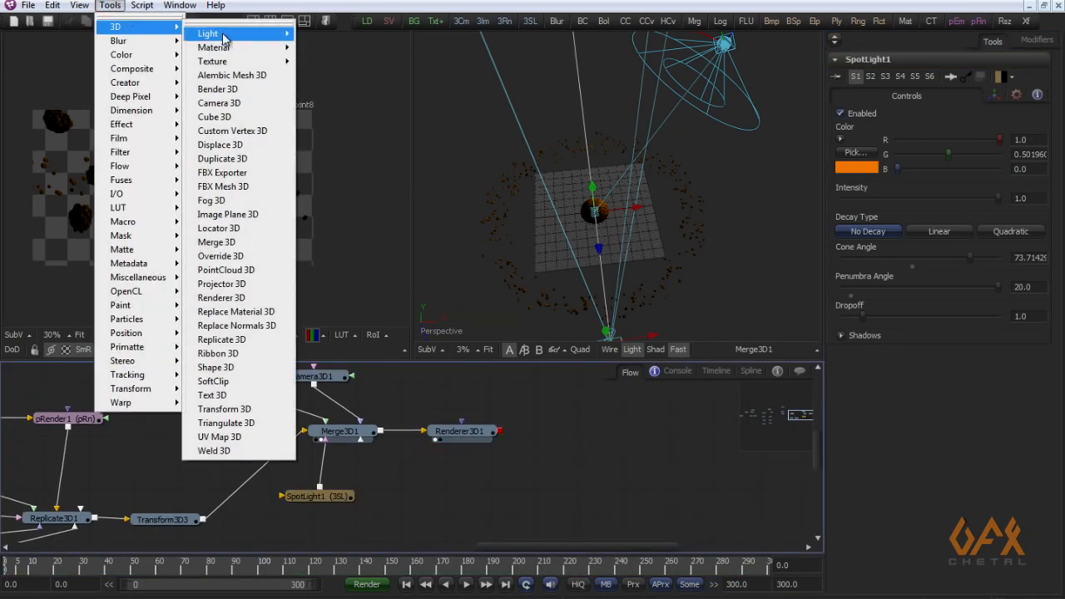
pyautogui.moveTo(208, 35)
pyautogui.click(322, 83)
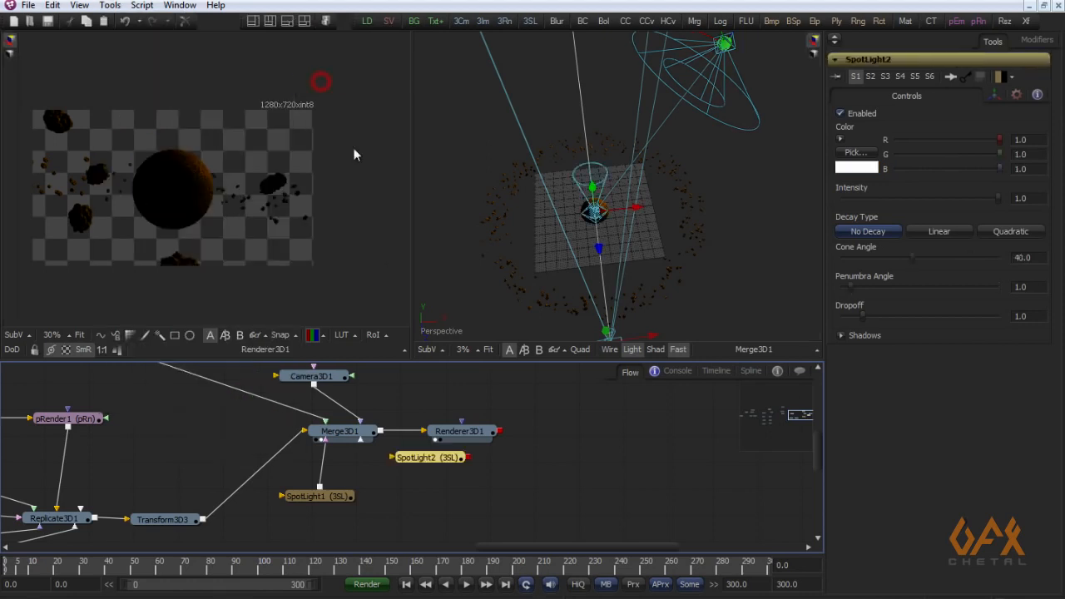
pyautogui.moveTo(408, 460); pyautogui.dragTo(366, 435)
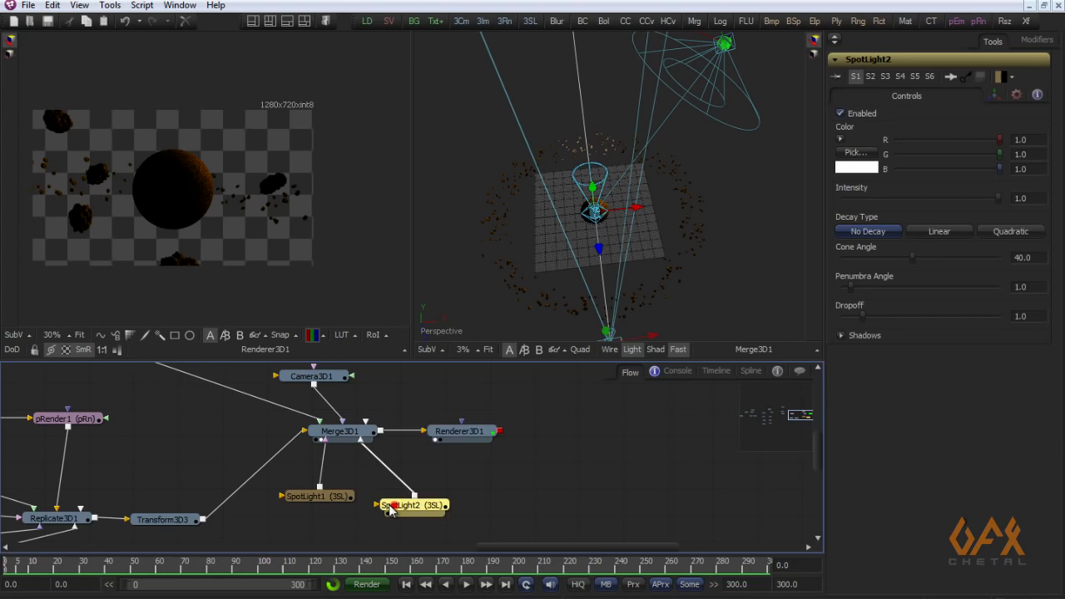
pyautogui.moveTo(390, 505); pyautogui.dragTo(382, 503)
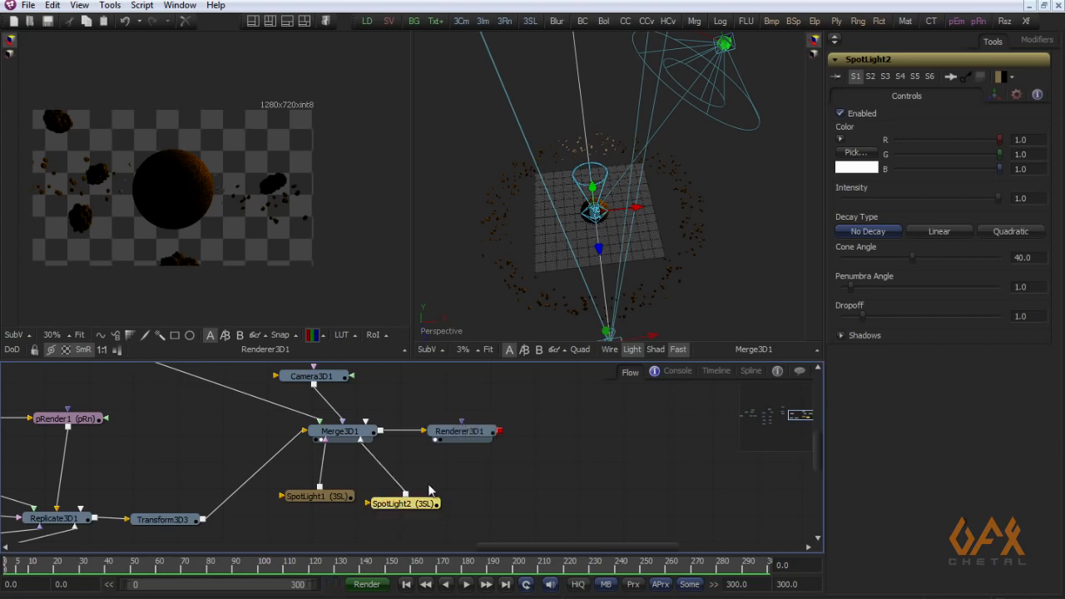
# - Make SpotLight2 aim at a target and move the light to about 27 in X, -7.3 in Y and 24 in Z
pyautogui.moveTo(599, 246); pyautogui.dragTo(612, 346)
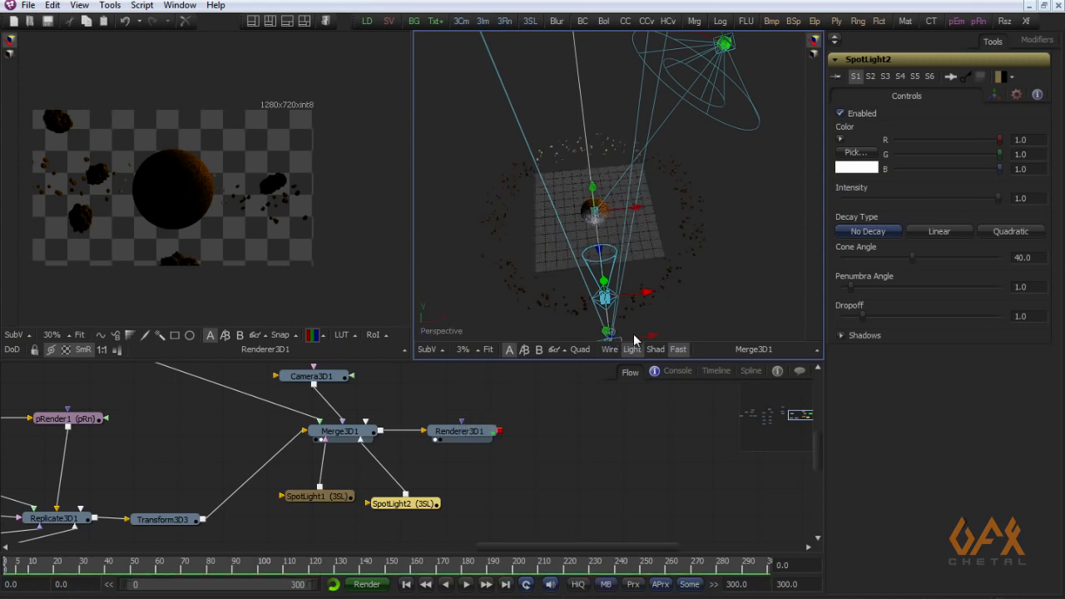
pyautogui.click(996, 95)
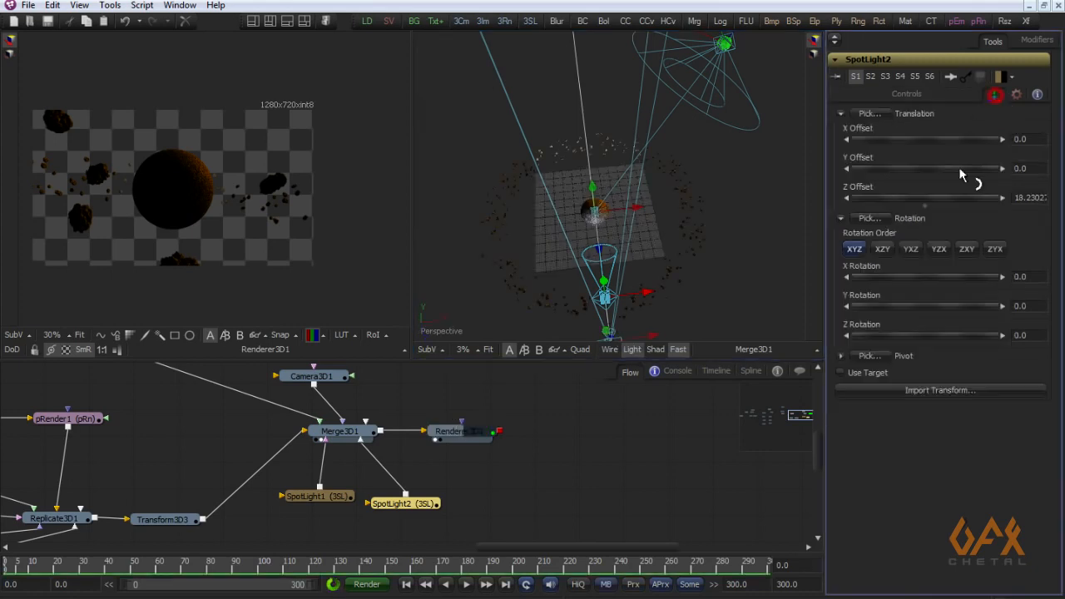
pyautogui.click(840, 372)
pyautogui.scroll(-1, 377, 197)
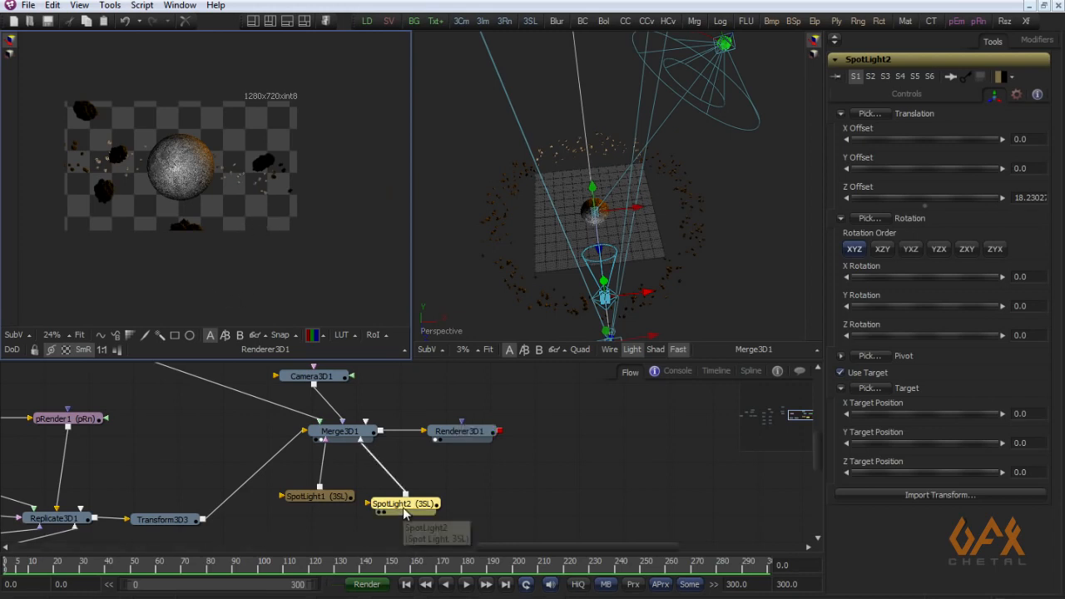
pyautogui.moveTo(643, 293); pyautogui.dragTo(738, 278)
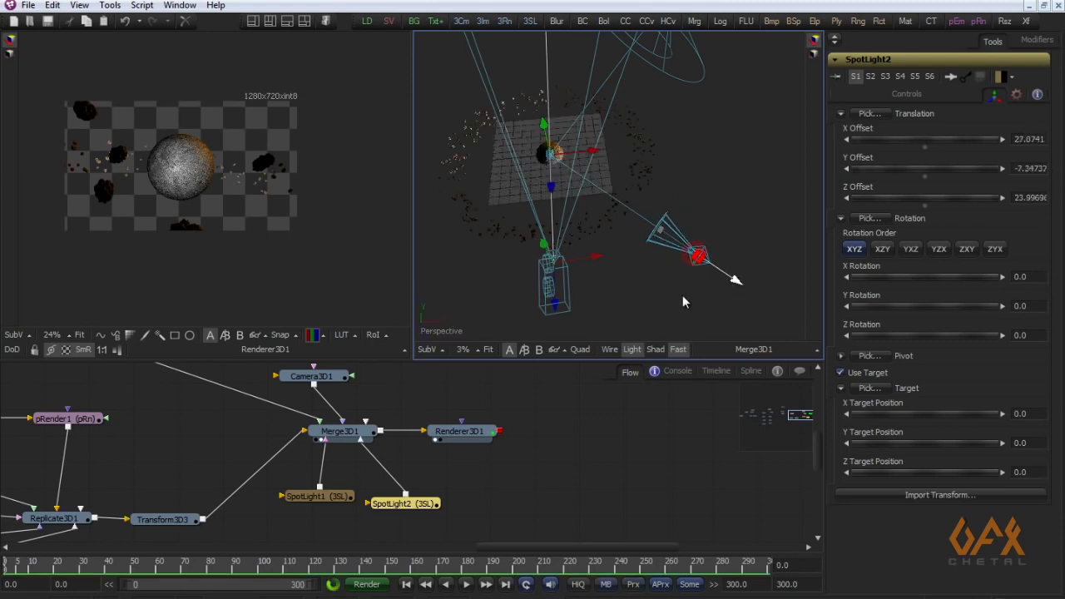
# - Set SpotLight2's colour to dark blue (0, 45, 89)
pyautogui.click(884, 97)
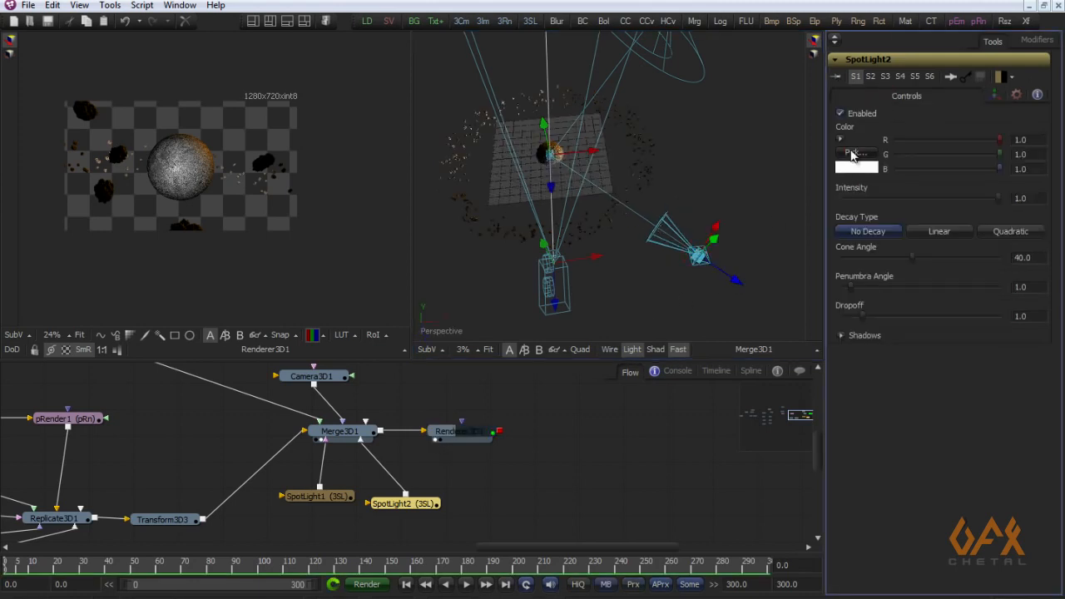
pyautogui.click(854, 153)
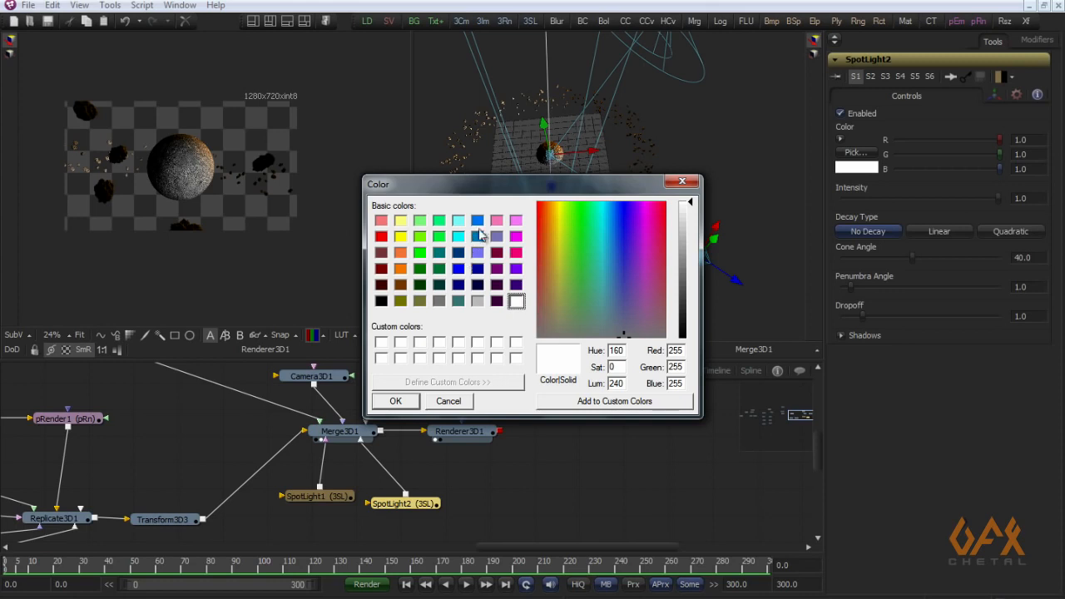
pyautogui.click(479, 225)
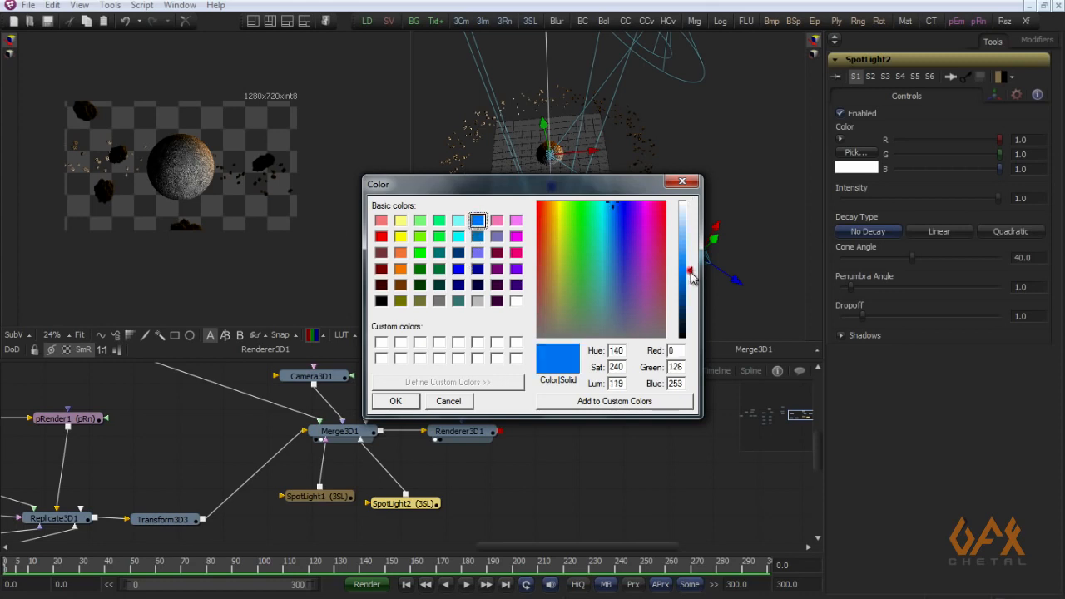
pyautogui.moveTo(691, 277); pyautogui.dragTo(693, 316)
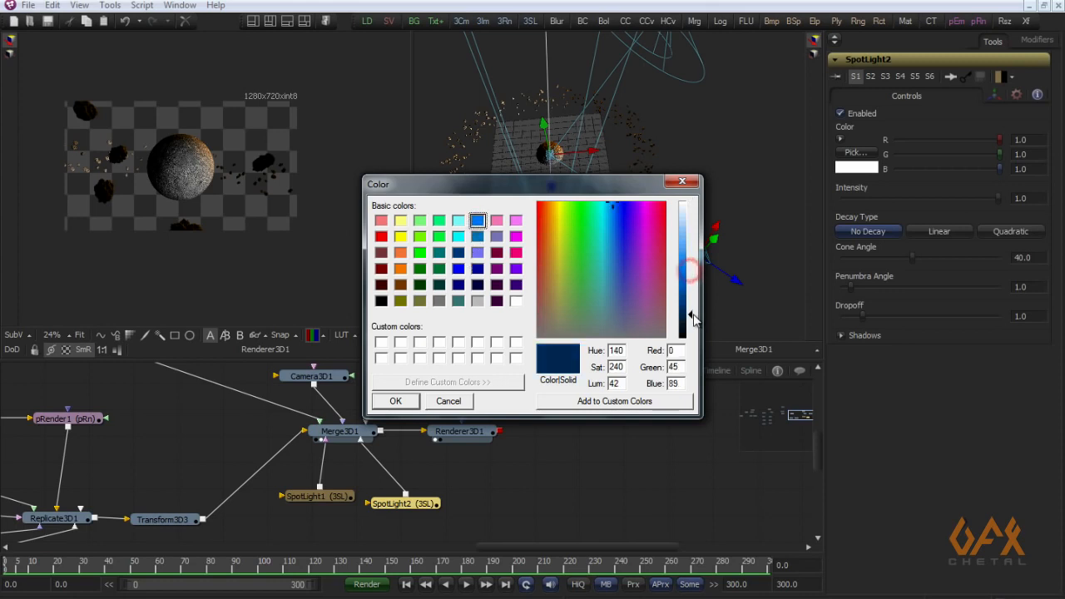
pyautogui.click(397, 401)
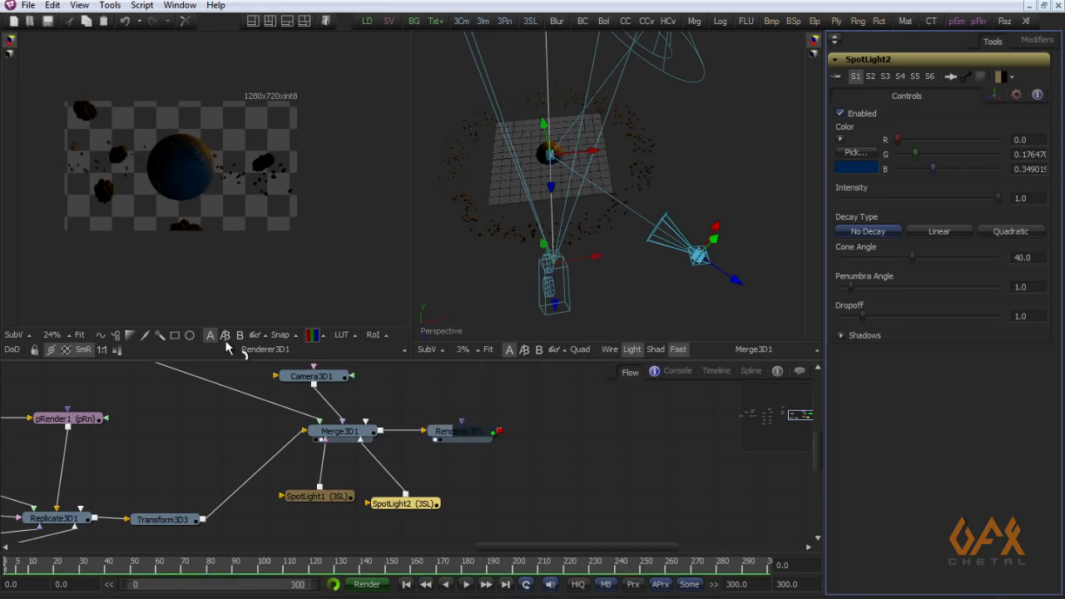
# - Turn off the checkerboard underlay behind the Renderer3D1 image
pyautogui.click(65, 350)
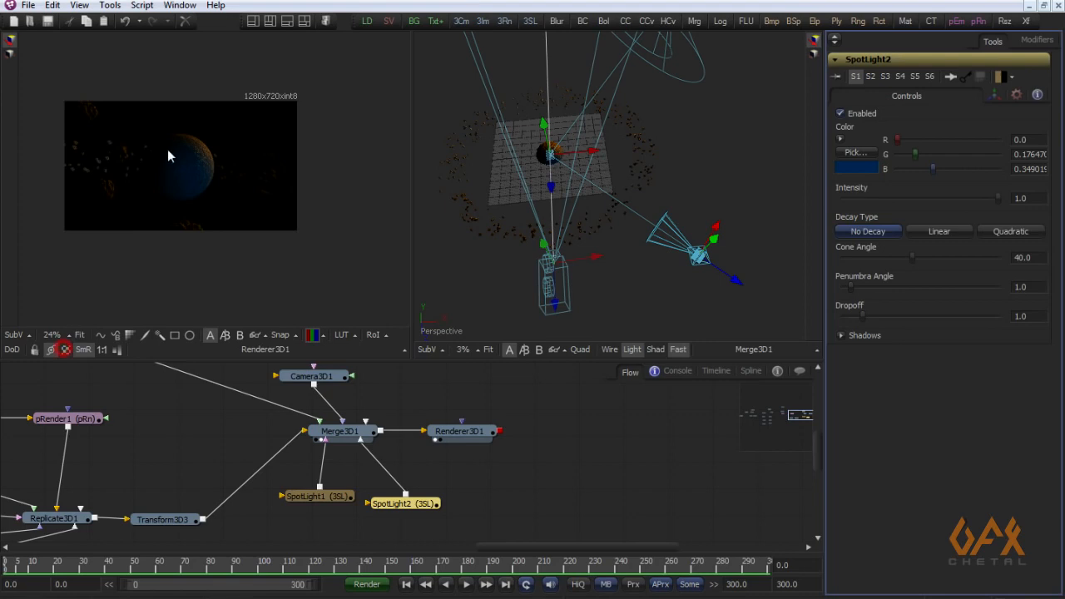
pyautogui.scroll(4, 140, 188)
pyautogui.moveTo(259, 161); pyautogui.dragTo(240, 170)
# - Add an Ambient Light node, connect it to Merge3D1 and place it beside SpotLight2
pyautogui.click(418, 413)
pyautogui.moveTo(398, 373); pyautogui.dragTo(378, 383)
pyautogui.click(379, 388)
pyautogui.click(110, 5)
pyautogui.moveTo(133, 27)
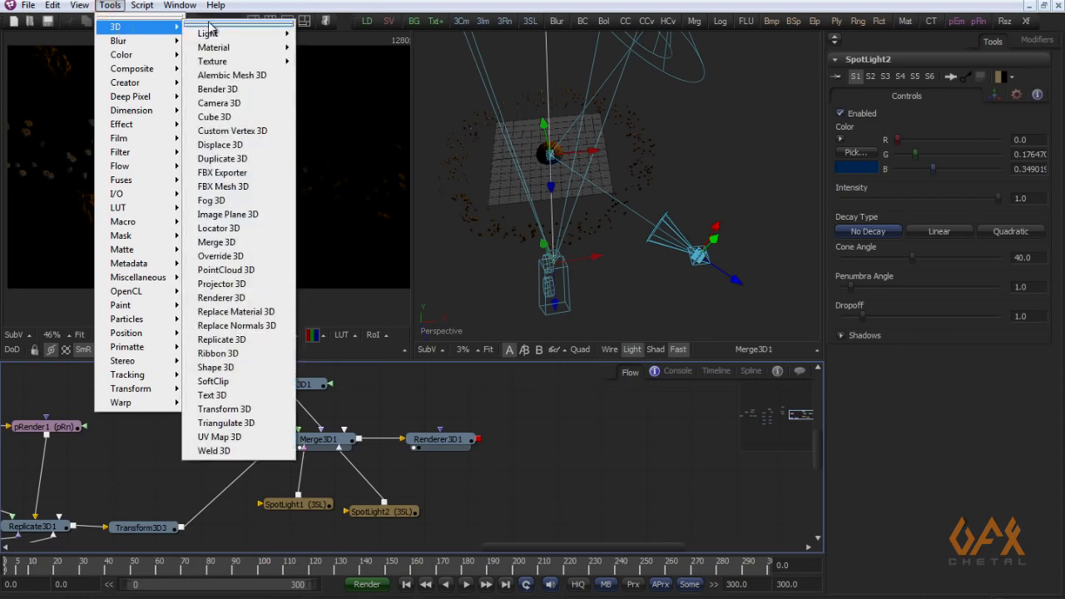
pyautogui.moveTo(249, 35)
pyautogui.click(327, 42)
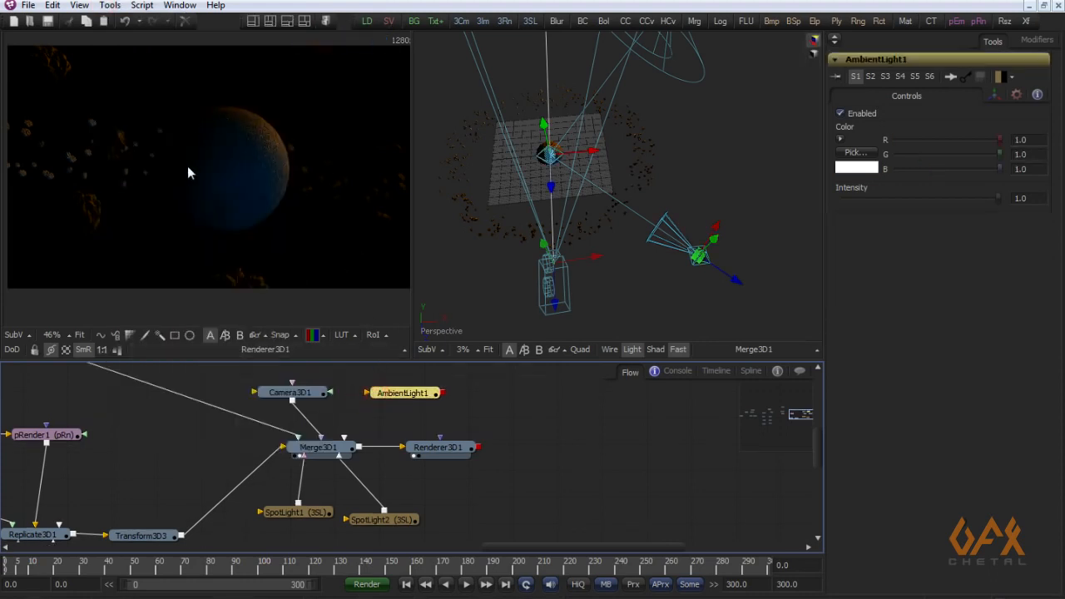
pyautogui.moveTo(443, 393); pyautogui.dragTo(320, 447)
pyautogui.moveTo(403, 393); pyautogui.dragTo(462, 502)
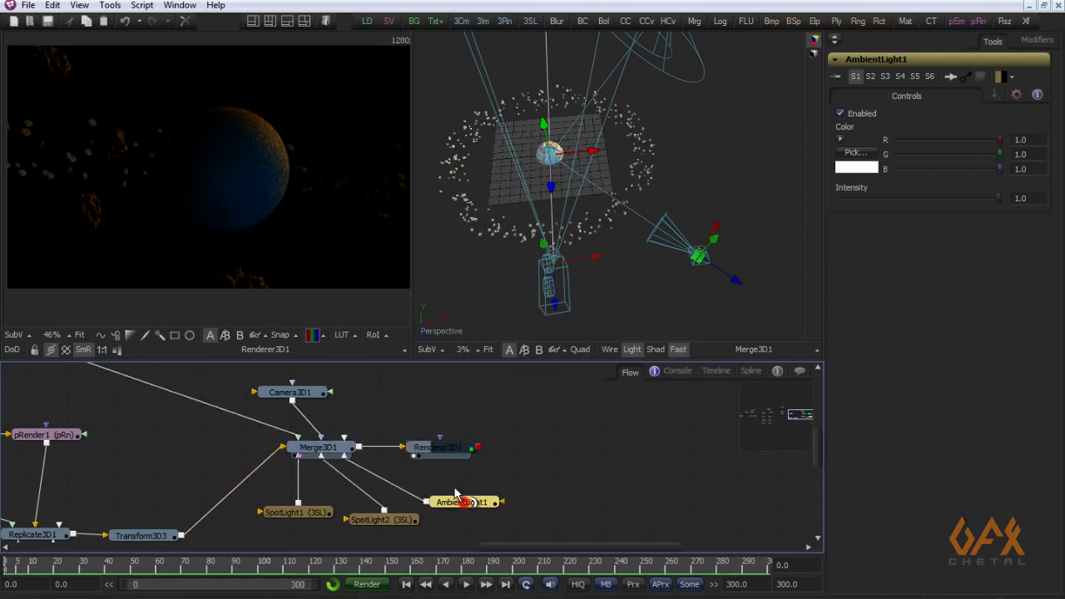
# - Set AmbientLight1's intensity to 0.1
pyautogui.click(1032, 199)
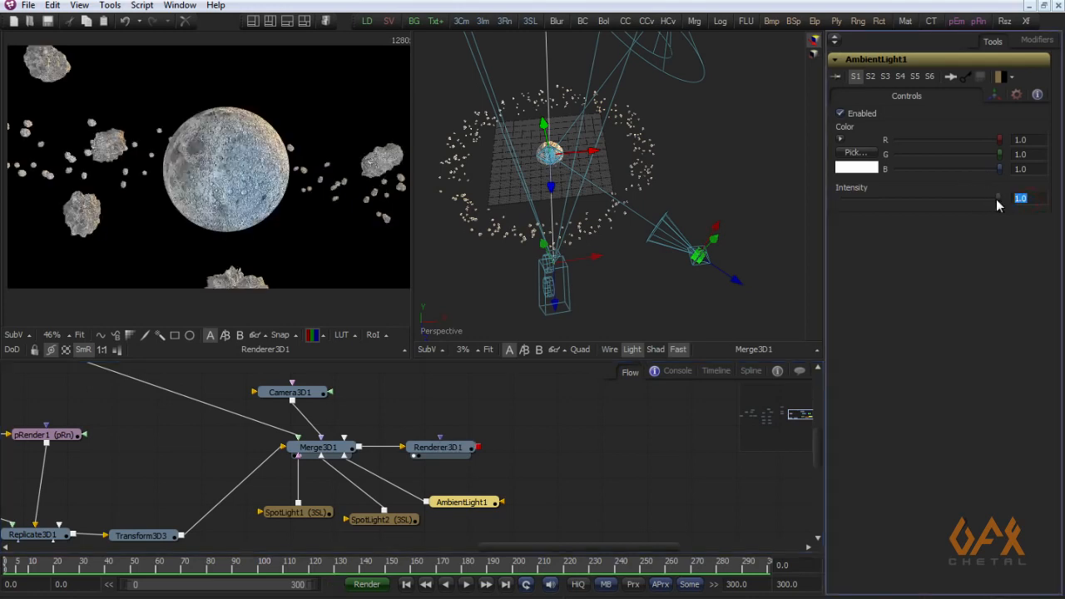
pyautogui.write('.1')
pyautogui.press('Return')
# - Set AmbientLight1's colour to orange, about 0.94 red, 0.47 green and 0 blue
pyautogui.click(850, 155)
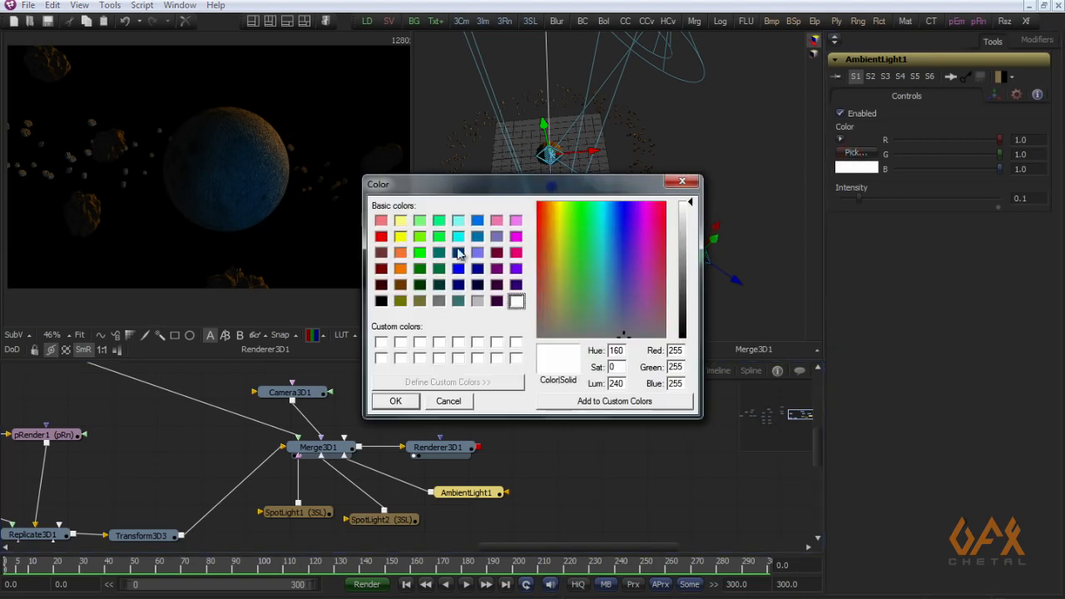
pyautogui.click(401, 269)
pyautogui.click(689, 277)
pyautogui.click(395, 401)
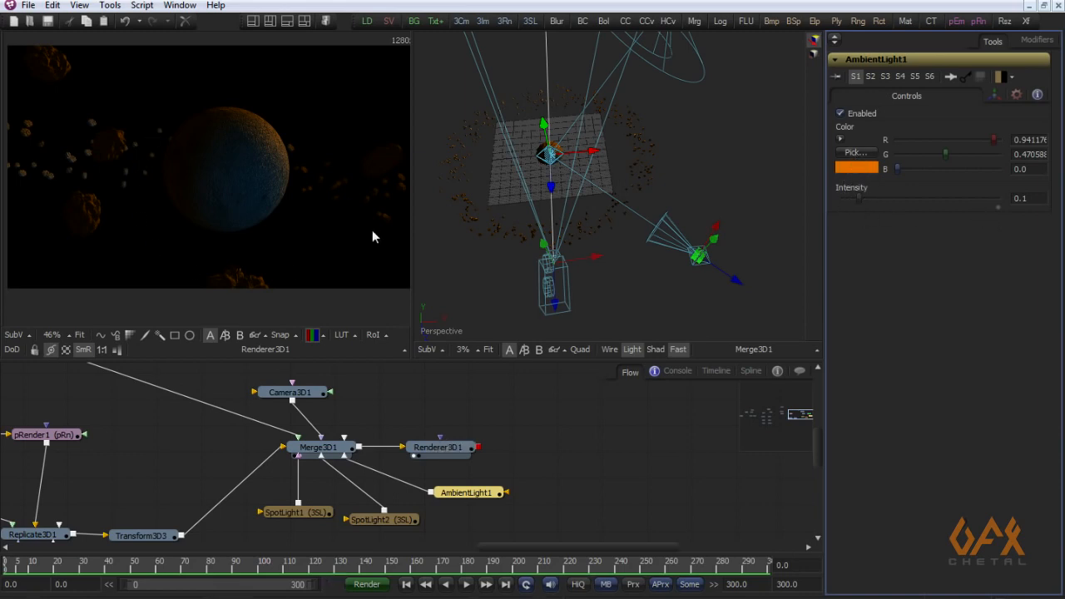
pyautogui.moveTo(240, 196)
pyautogui.mouseDown()
pyautogui.moveTo(188, 216)
pyautogui.moveTo(288, 223)
pyautogui.moveTo(225, 206)
pyautogui.mouseUp()
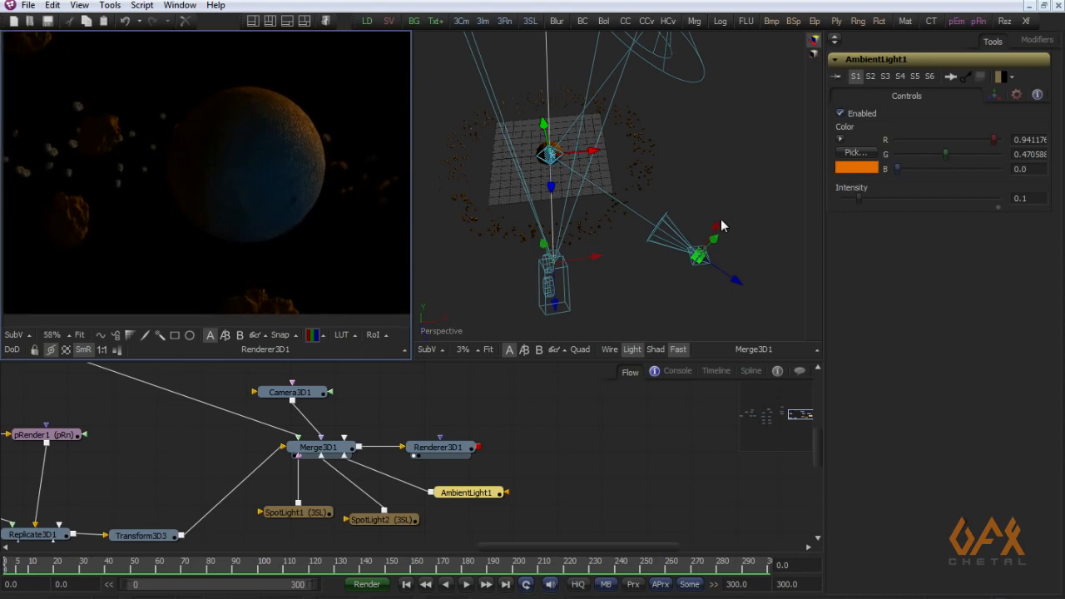
# - Raise SpotLight2 in the scene, widen its cone angle to 90 and set its penumbra angle to 20
pyautogui.moveTo(718, 230); pyautogui.dragTo(712, 215)
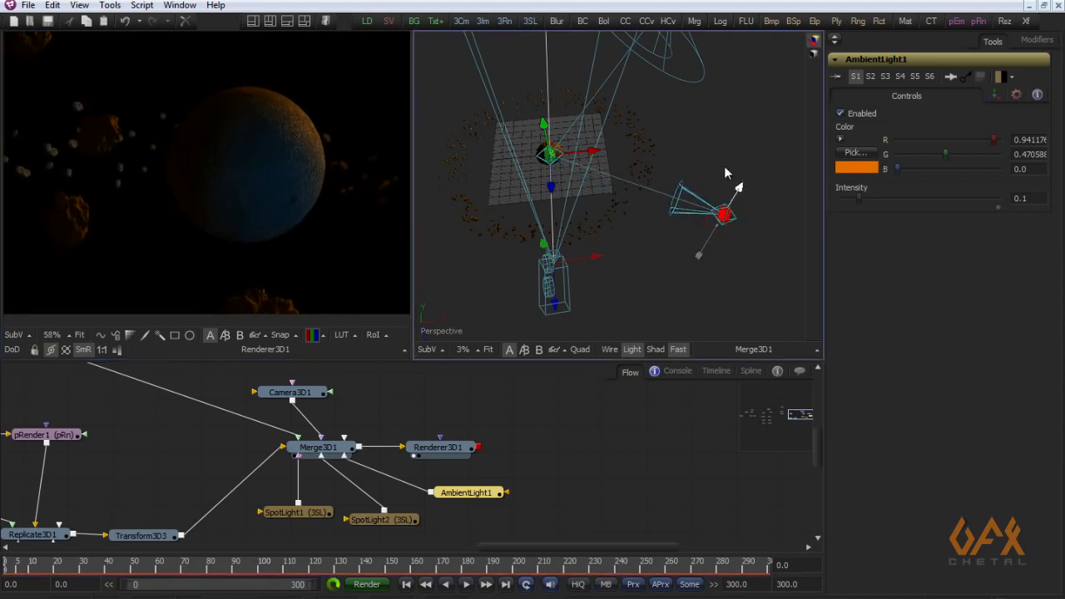
pyautogui.click(383, 517)
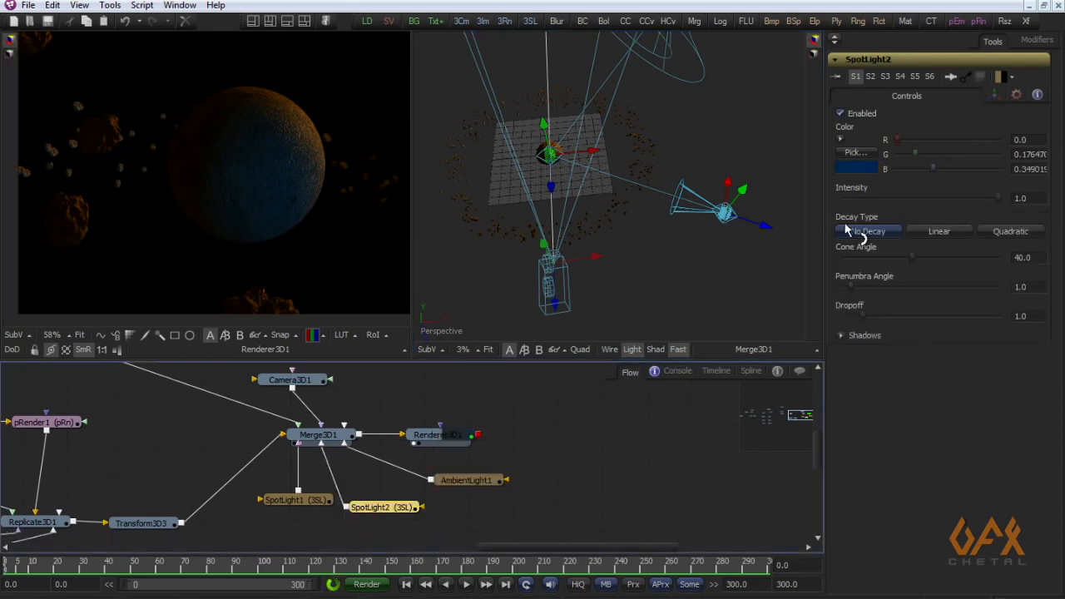
pyautogui.moveTo(932, 257); pyautogui.dragTo(1002, 257)
pyautogui.moveTo(228, 174)
pyautogui.mouseDown()
pyautogui.moveTo(158, 183)
pyautogui.moveTo(230, 169)
pyautogui.mouseUp()
pyautogui.click(999, 257)
pyautogui.moveTo(178, 191); pyautogui.dragTo(173, 223)
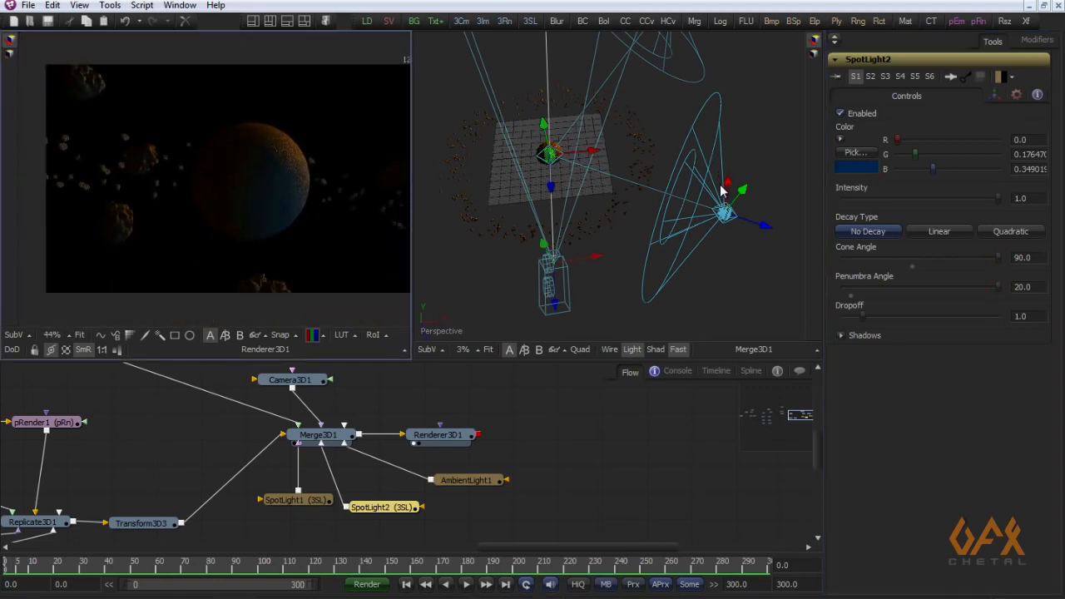
# - Try a light cyan colour (128, 255, 255) on SpotLight1 and undo the change
pyautogui.click(287, 502)
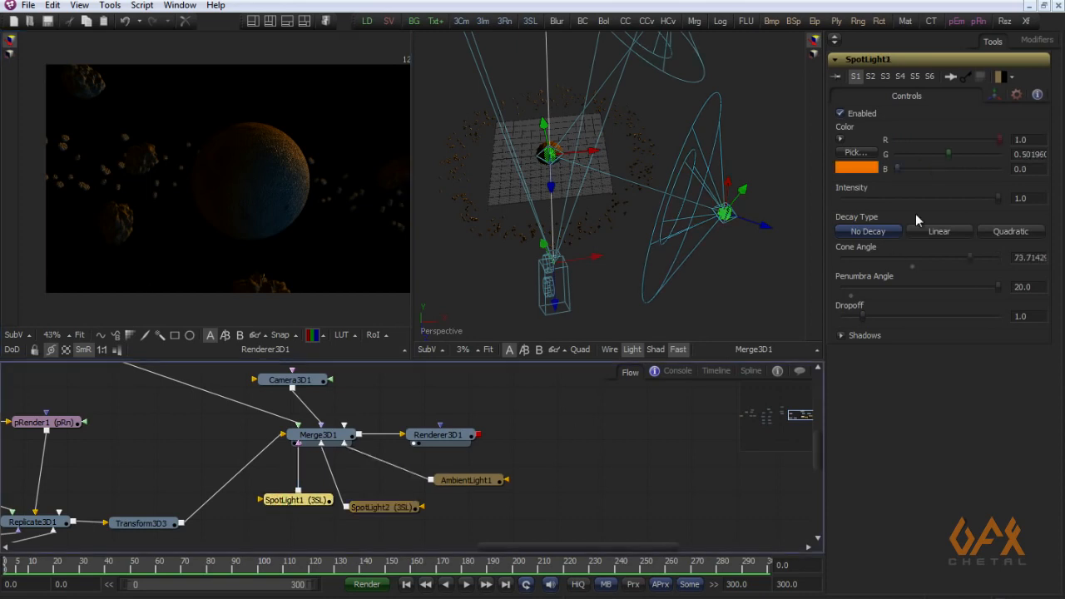
pyautogui.click(858, 153)
pyautogui.click(458, 220)
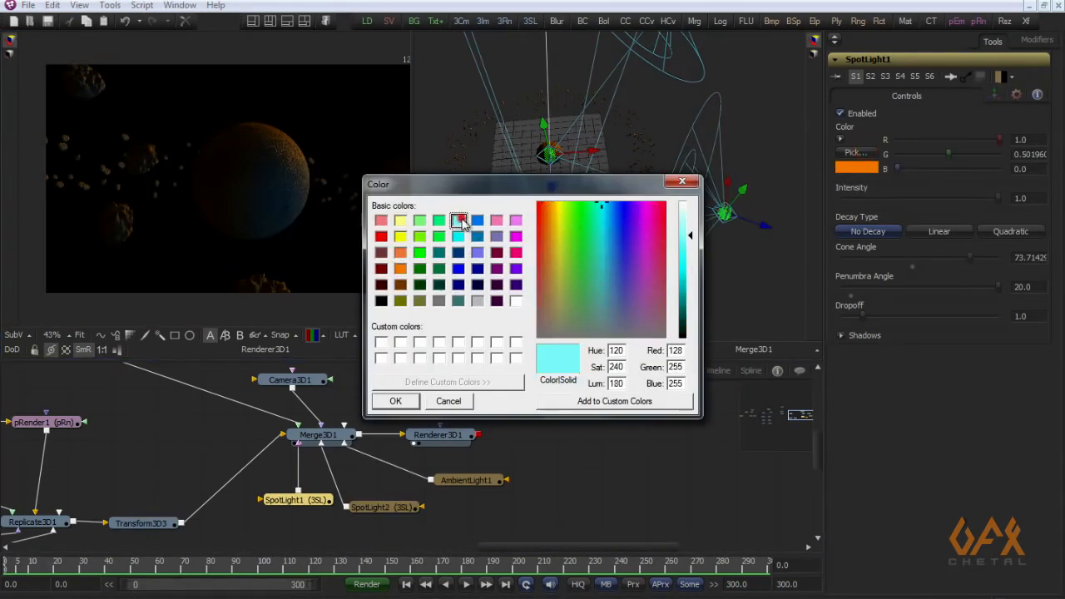
pyautogui.click(396, 401)
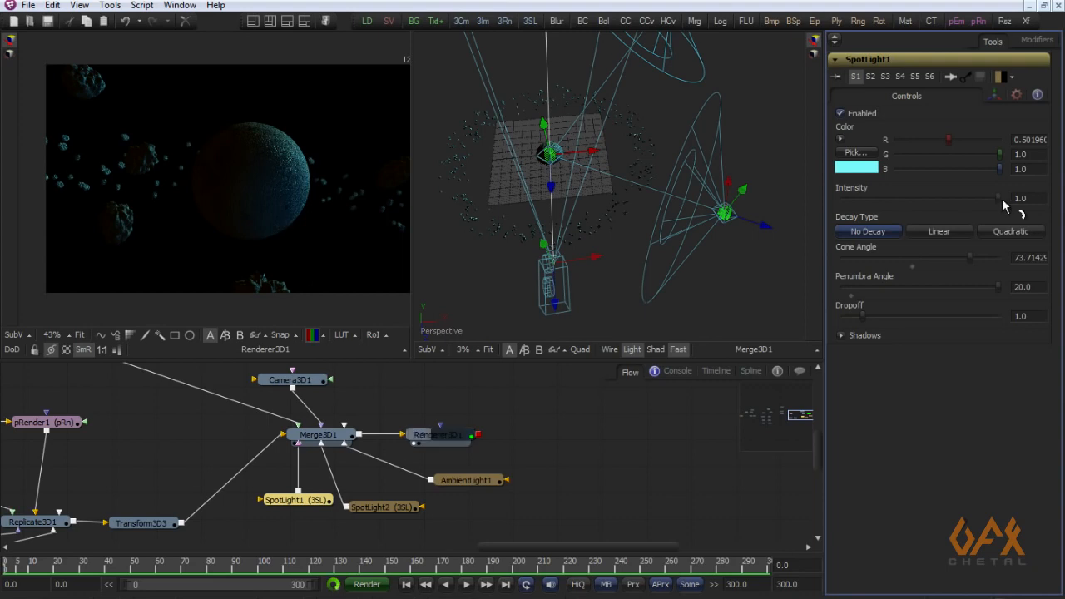
pyautogui.hotkey('ctrl', 'z')
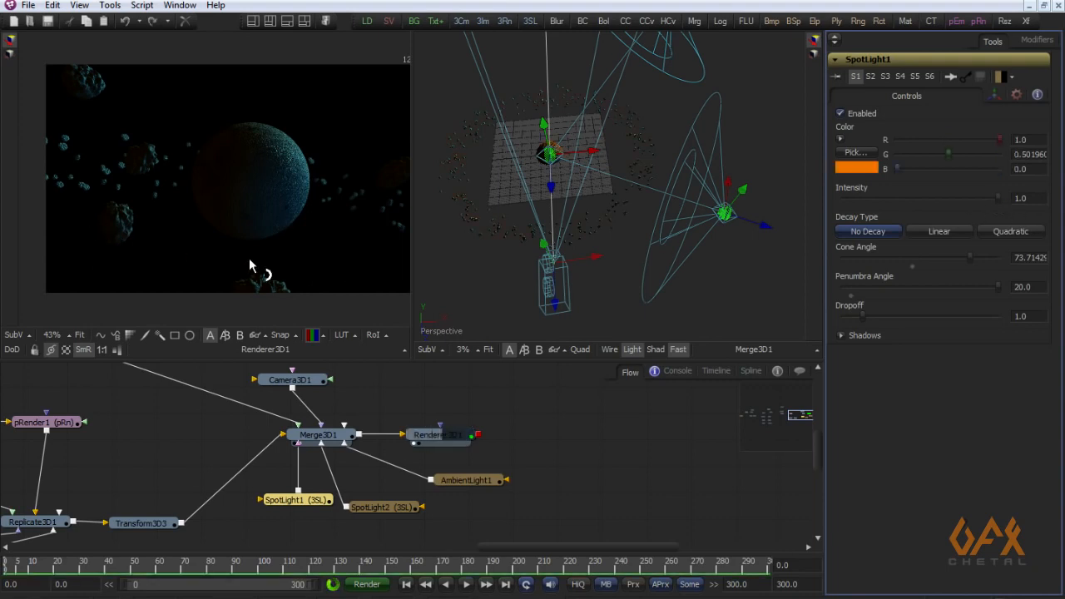
# - Add a FastNoise node in the empty flow area below the spot lights and show it in the render viewer
pyautogui.moveTo(204, 523); pyautogui.dragTo(282, 512)
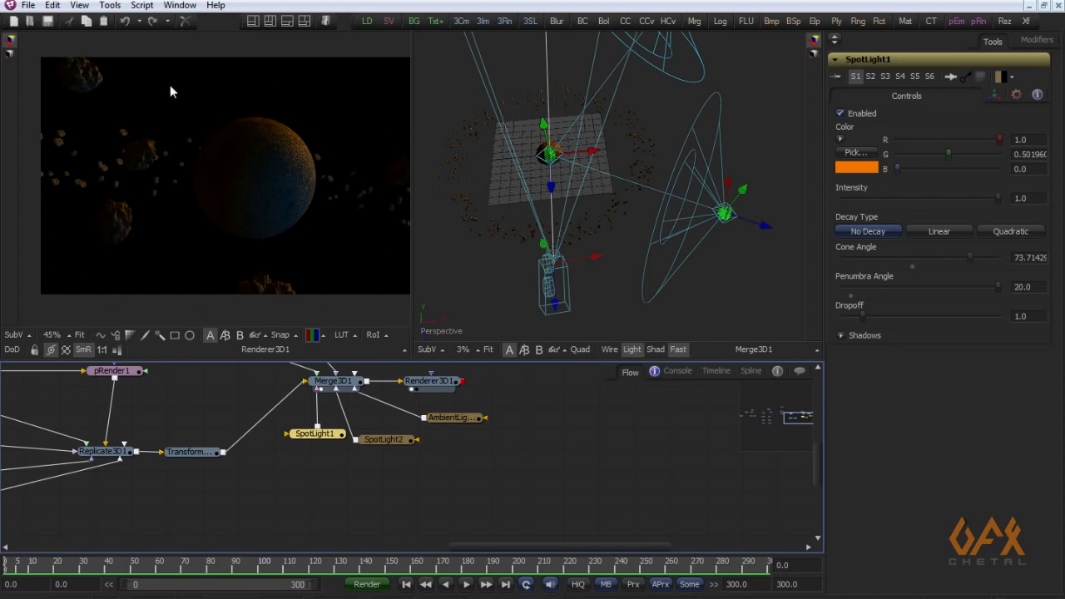
pyautogui.moveTo(256, 497); pyautogui.dragTo(277, 462)
pyautogui.click(272, 473)
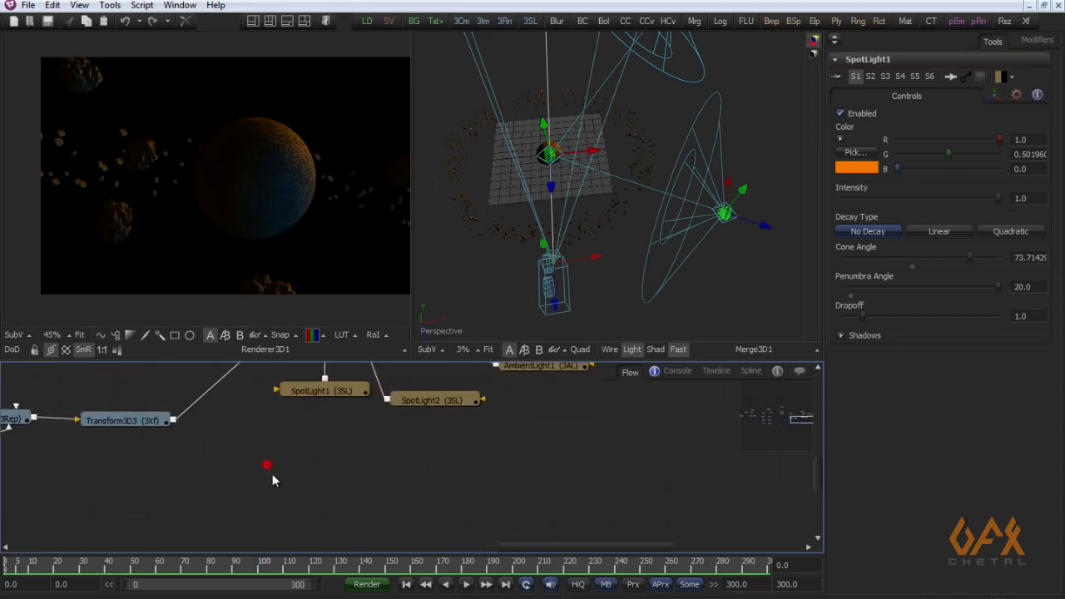
pyautogui.click(110, 5)
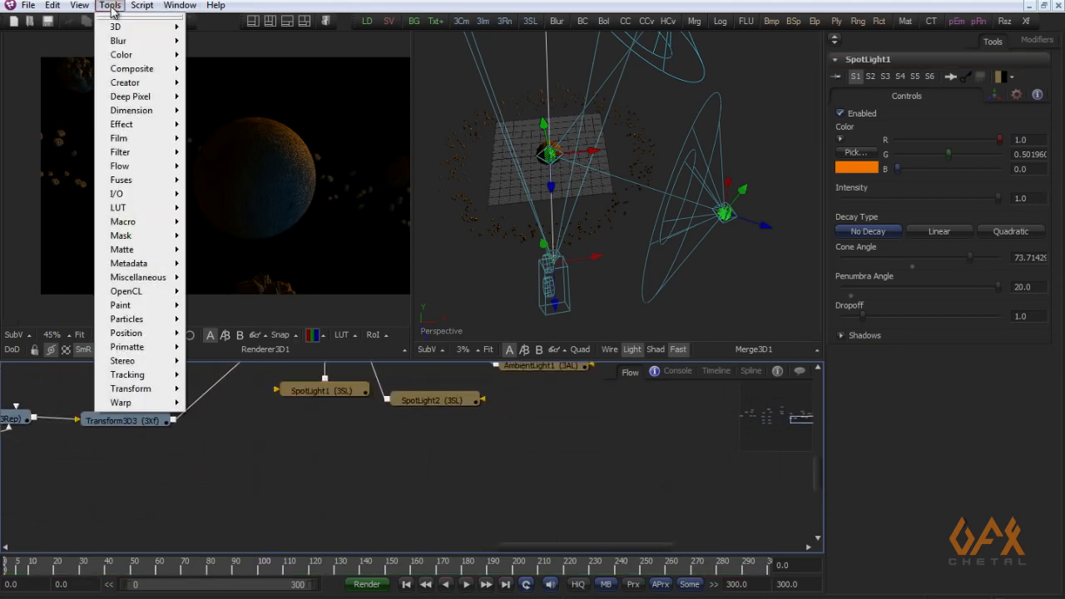
pyautogui.moveTo(164, 87)
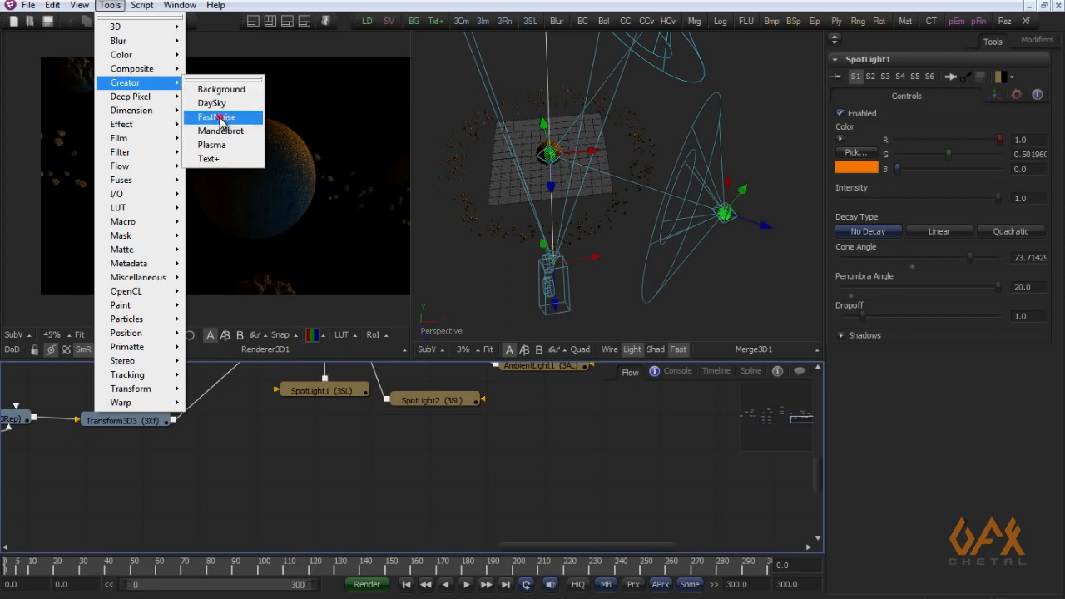
pyautogui.click(219, 118)
pyautogui.moveTo(249, 476); pyautogui.dragTo(217, 164)
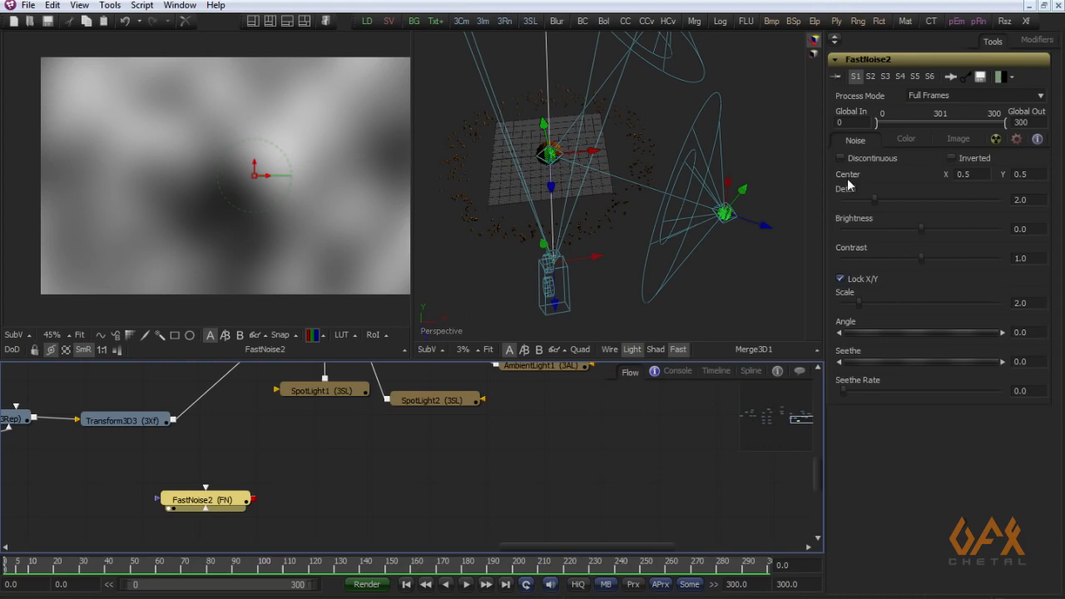
# - Set FastNoise2's Color 1 alpha to 1.0, its detail to about 0.71 and its scale to 300
pyautogui.click(889, 143)
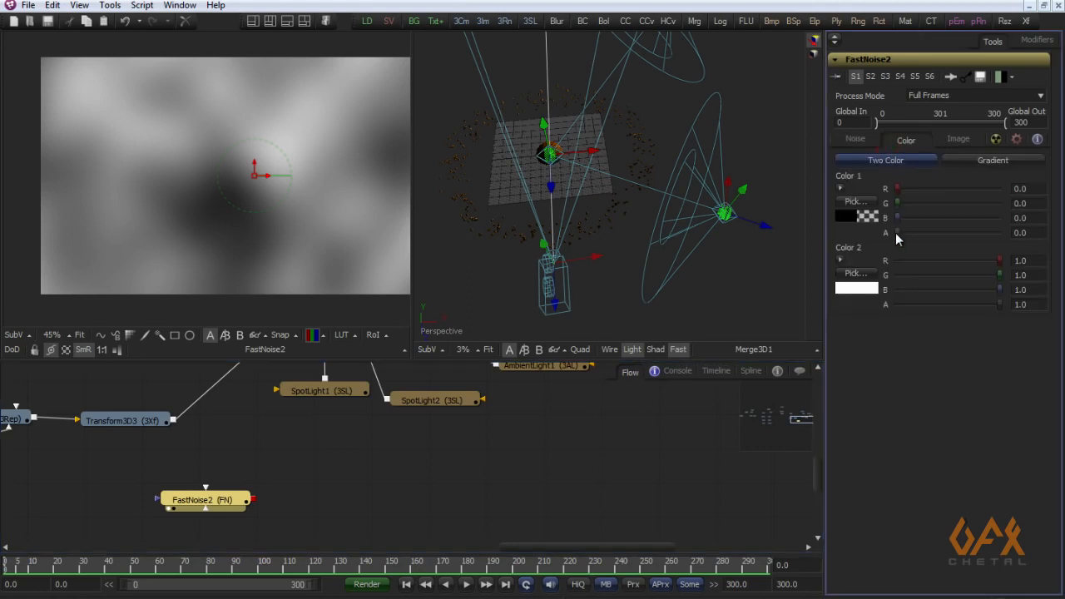
pyautogui.moveTo(895, 232); pyautogui.dragTo(995, 231)
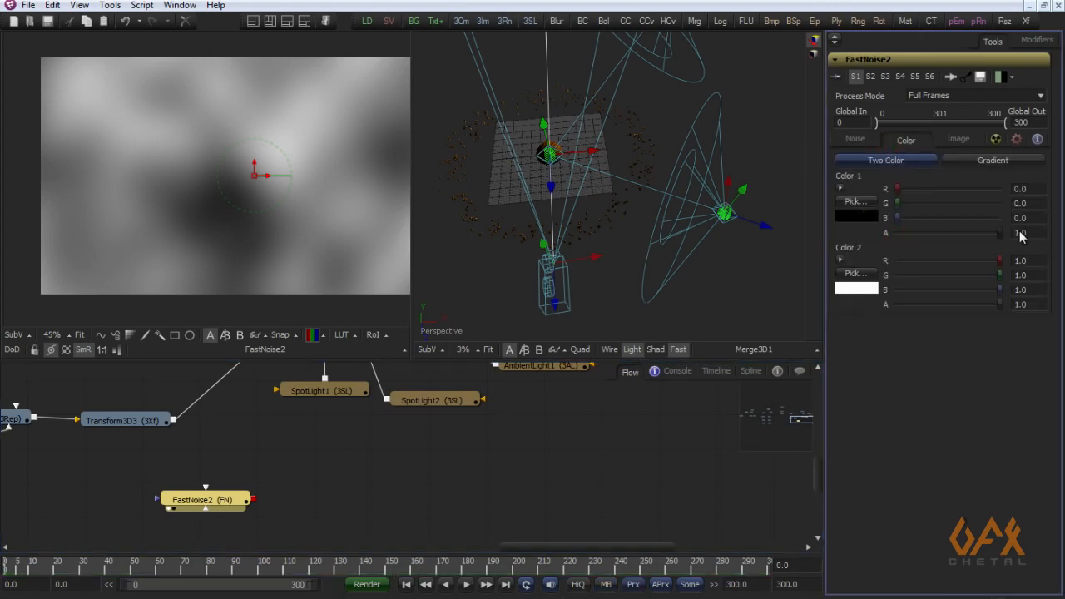
pyautogui.click(856, 140)
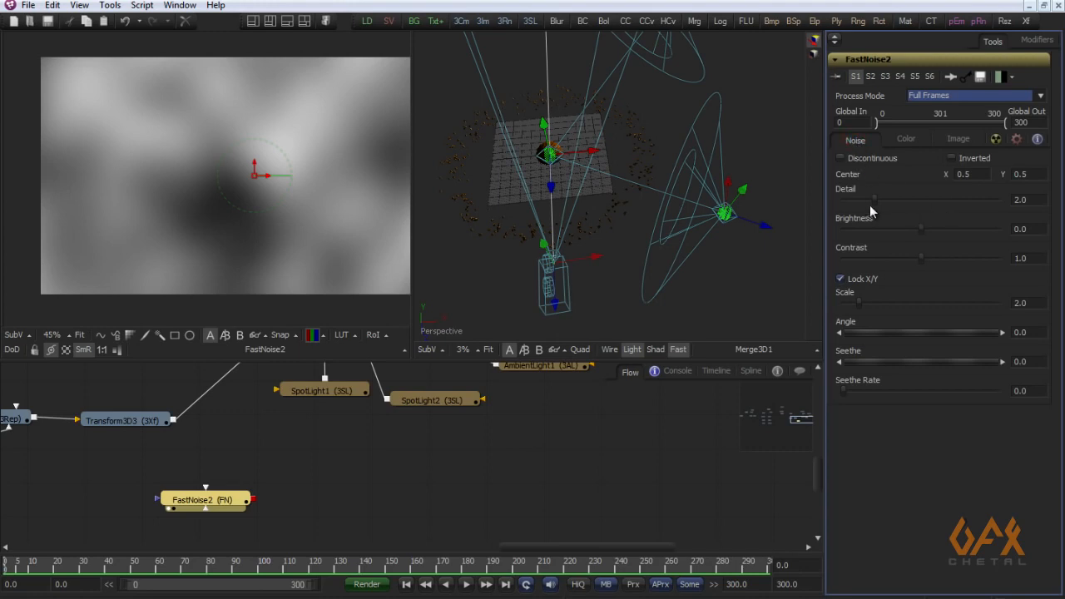
pyautogui.moveTo(875, 201); pyautogui.dragTo(854, 203)
pyautogui.moveTo(859, 306); pyautogui.dragTo(1017, 306)
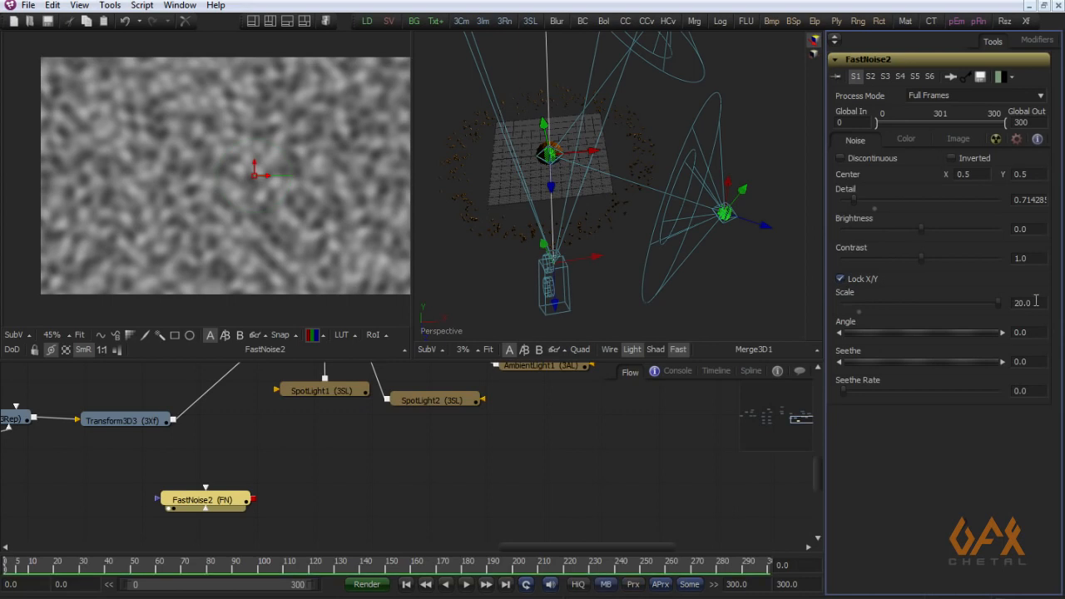
pyautogui.write('300')
pyautogui.press('Tab')
pyautogui.moveTo(262, 184); pyautogui.dragTo(405, 220)
pyautogui.moveTo(173, 184); pyautogui.dragTo(124, 215)
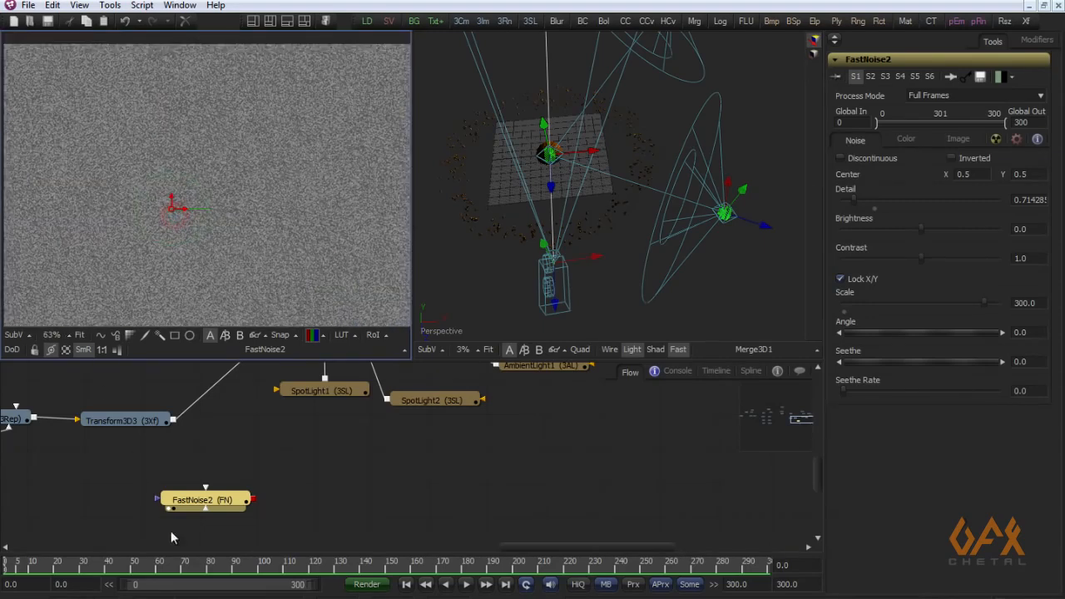
pyautogui.click(204, 500)
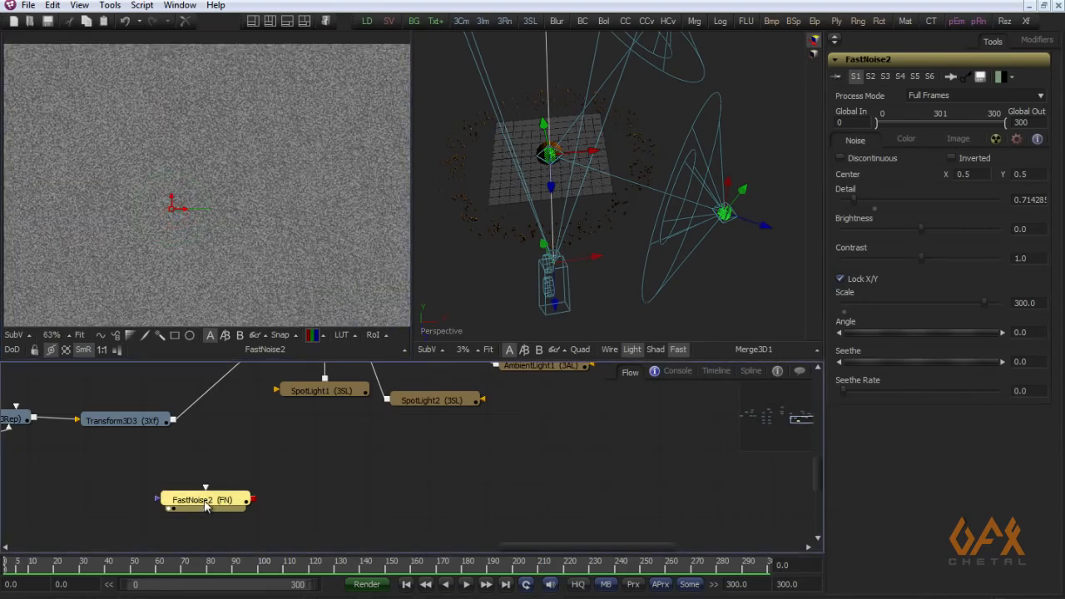
# - Add a ColorCorrector after FastNoise2 and set its input levels to about 0.30 low, 0.02 gamma and 0.69 high
pyautogui.click(625, 21)
pyautogui.click(313, 499)
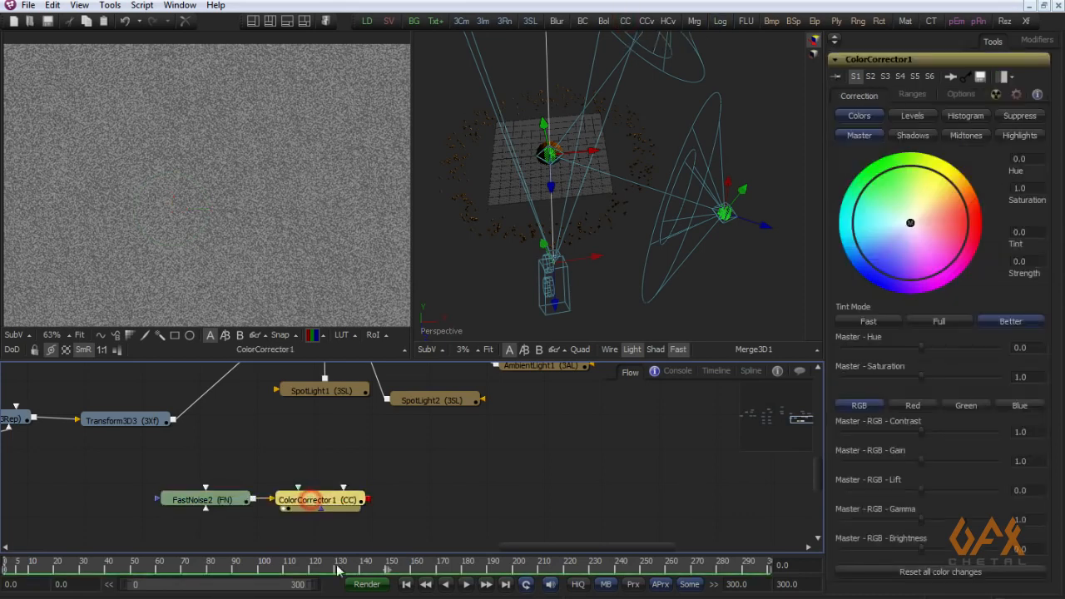
pyautogui.click(913, 116)
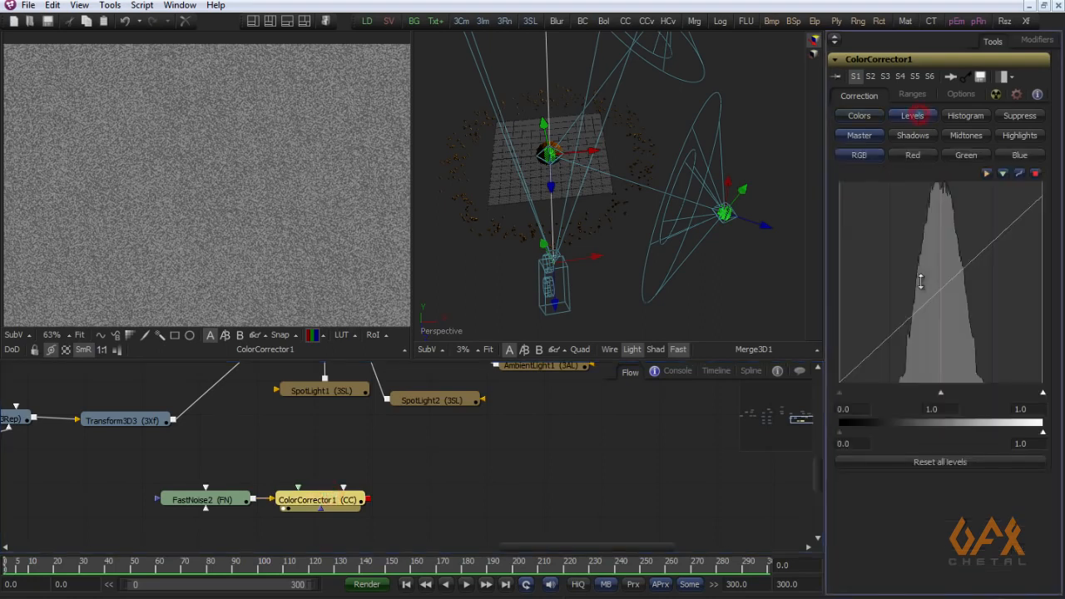
pyautogui.moveTo(1044, 392); pyautogui.dragTo(984, 393)
pyautogui.moveTo(913, 392); pyautogui.dragTo(983, 397)
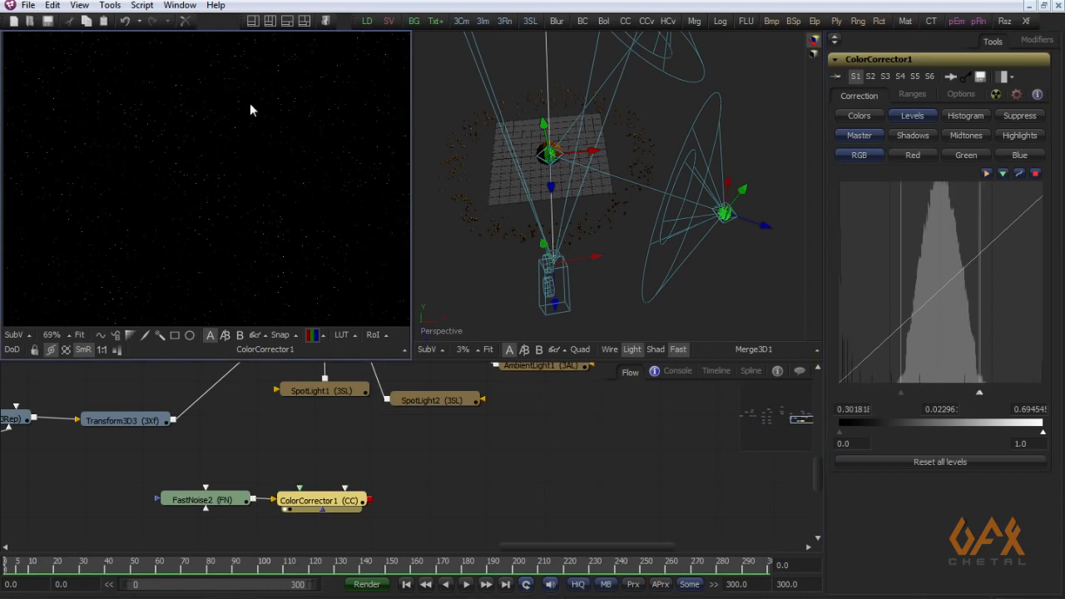
pyautogui.moveTo(238, 153); pyautogui.dragTo(149, 178)
# - Add an Image Plane 3D node fed by ColorCorrector1
pyautogui.moveTo(365, 491); pyautogui.dragTo(274, 469)
pyautogui.click(291, 473)
pyautogui.click(221, 504)
pyautogui.click(110, 5)
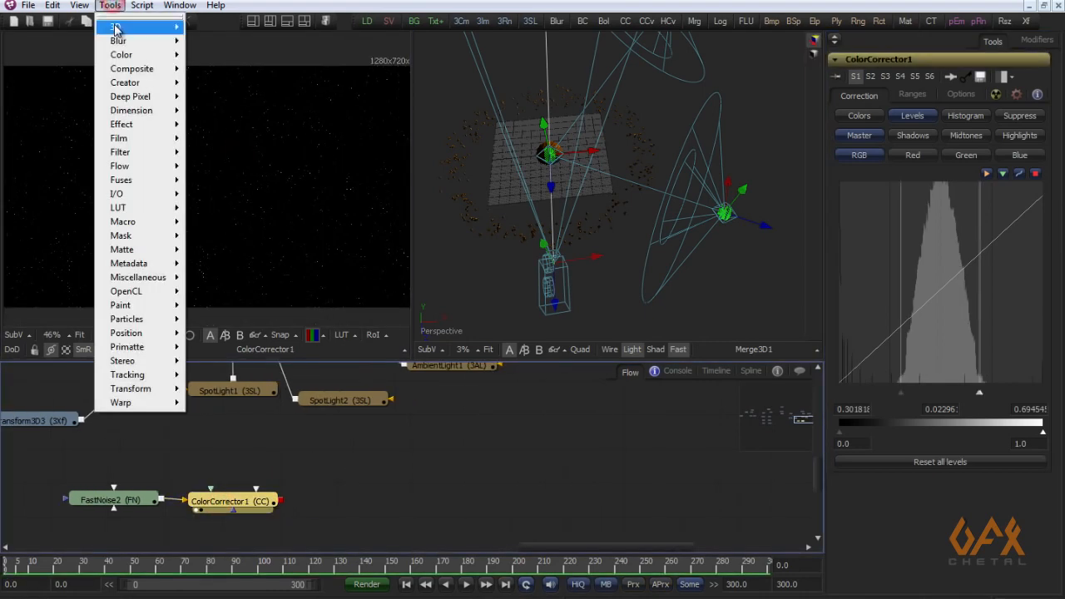
pyautogui.moveTo(115, 29)
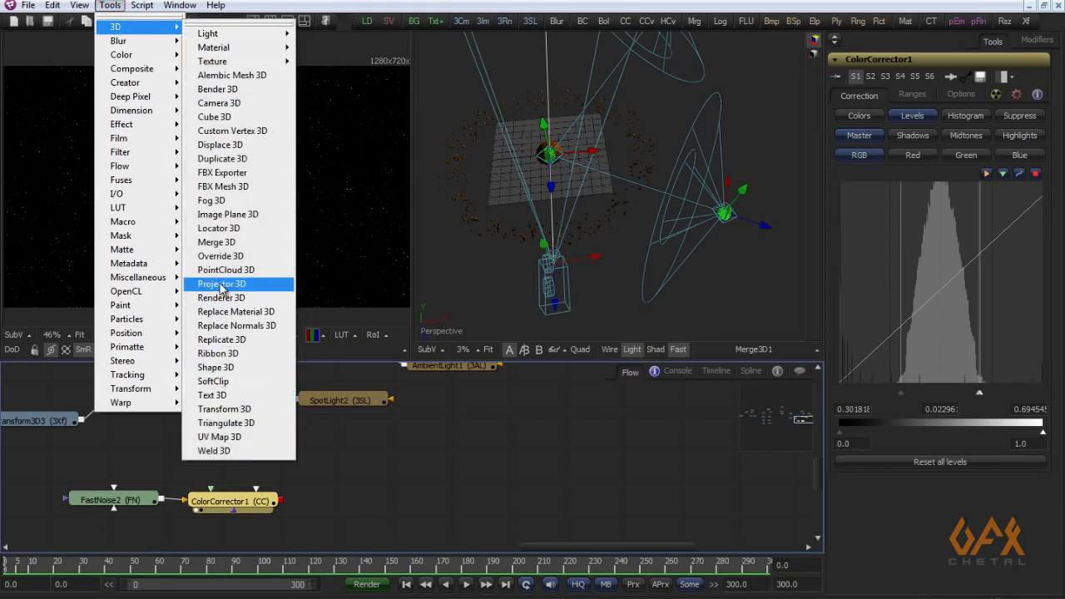
pyautogui.click(223, 213)
pyautogui.scroll(-3, 378, 524)
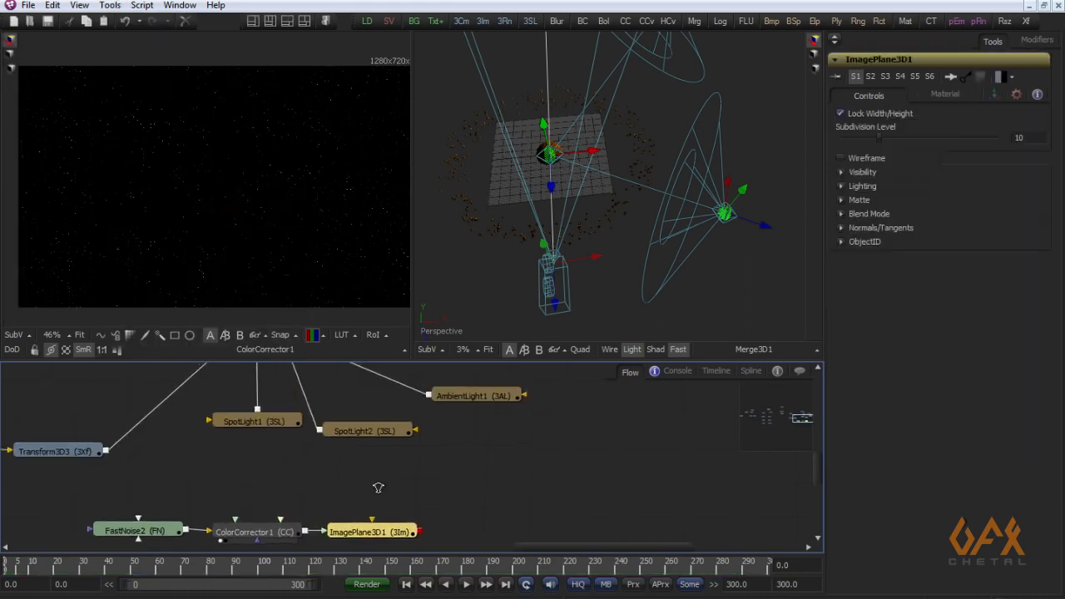
pyautogui.click(373, 515)
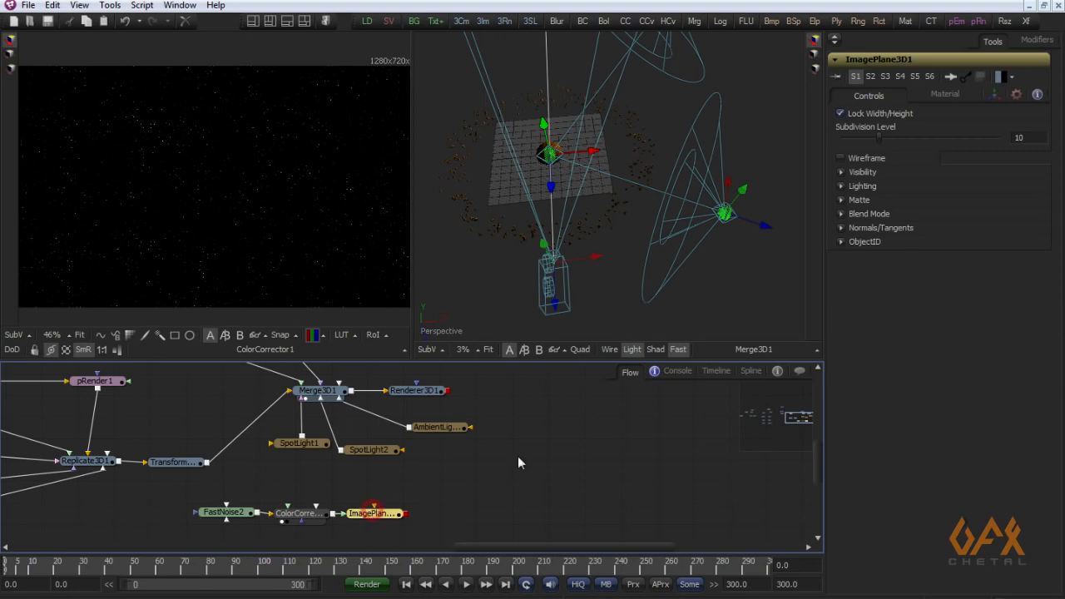
# - Make ImagePlane3D1 unaffected by lights and display it in the first viewer
pyautogui.click(841, 187)
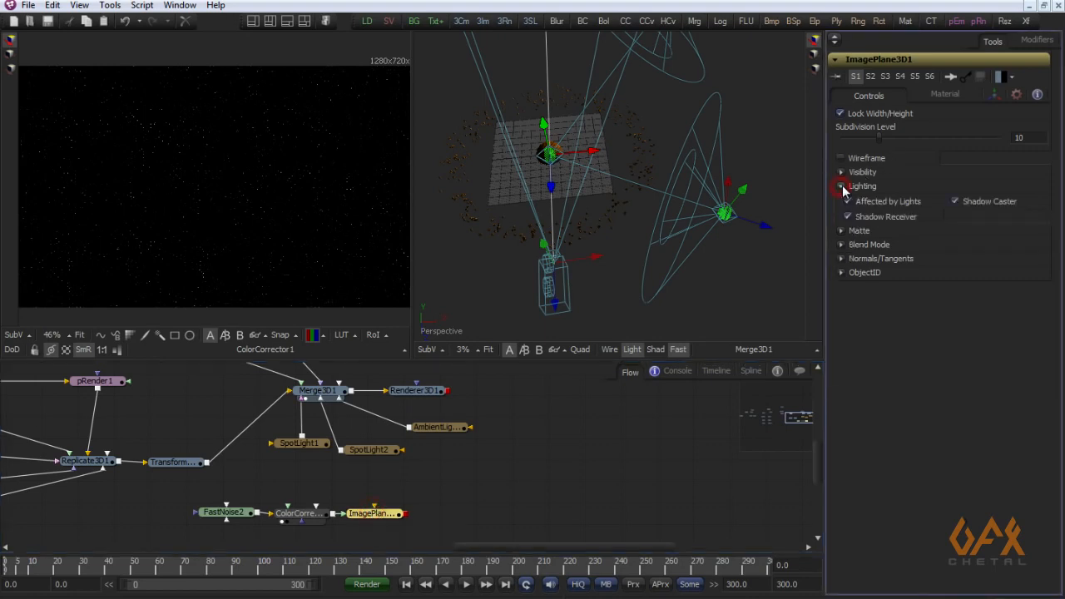
pyautogui.click(848, 201)
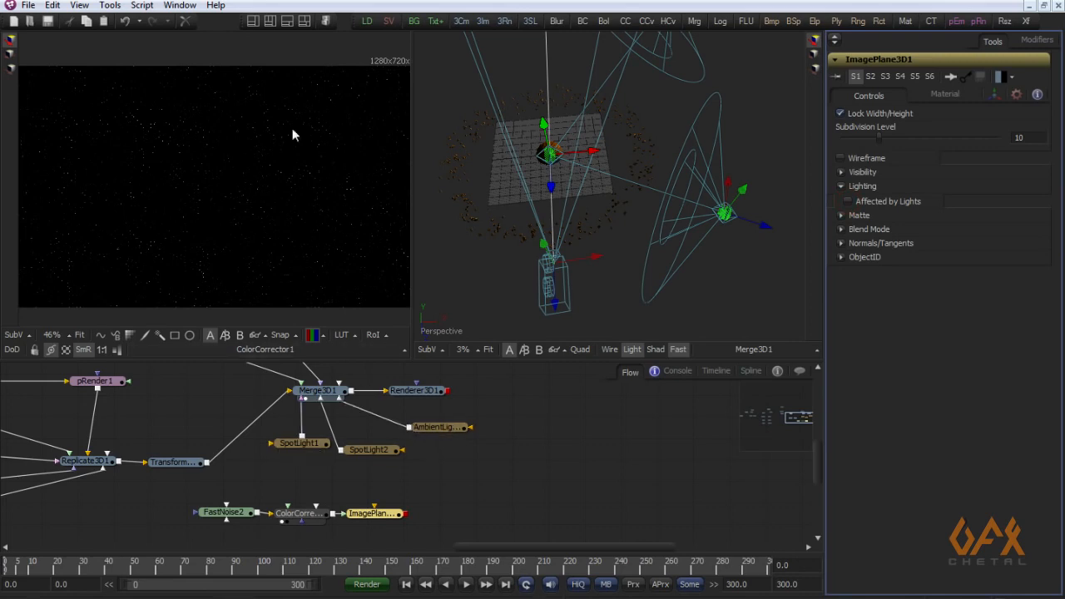
pyautogui.moveTo(391, 517); pyautogui.dragTo(233, 198)
pyautogui.moveTo(189, 232); pyautogui.dragTo(104, 323)
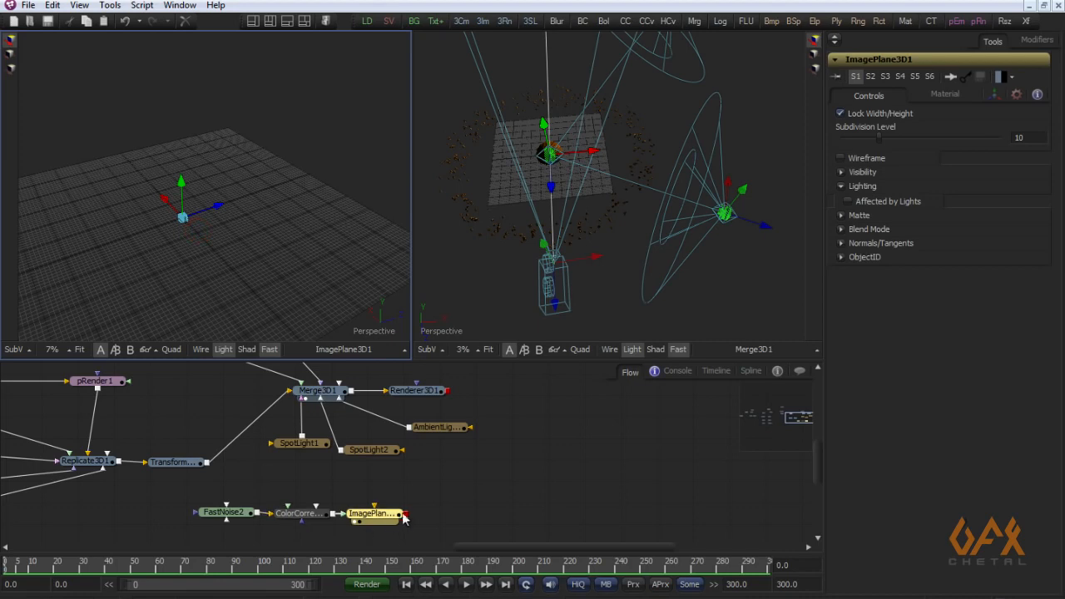
# - Connect ImagePlane3D1 to Merge3D1, raise the plane's scale to 5 and view the merged scene in the first viewer
pyautogui.moveTo(408, 516); pyautogui.dragTo(323, 393)
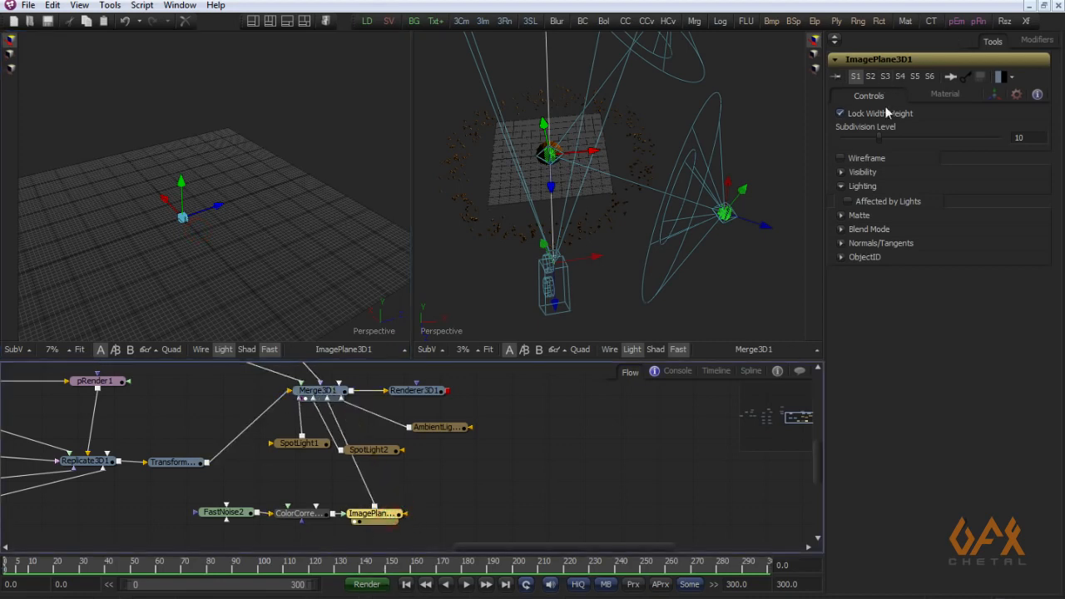
pyautogui.click(993, 92)
pyautogui.moveTo(880, 410); pyautogui.dragTo(999, 410)
pyautogui.moveTo(319, 391); pyautogui.dragTo(241, 221)
pyautogui.moveTo(211, 263); pyautogui.dragTo(204, 278)
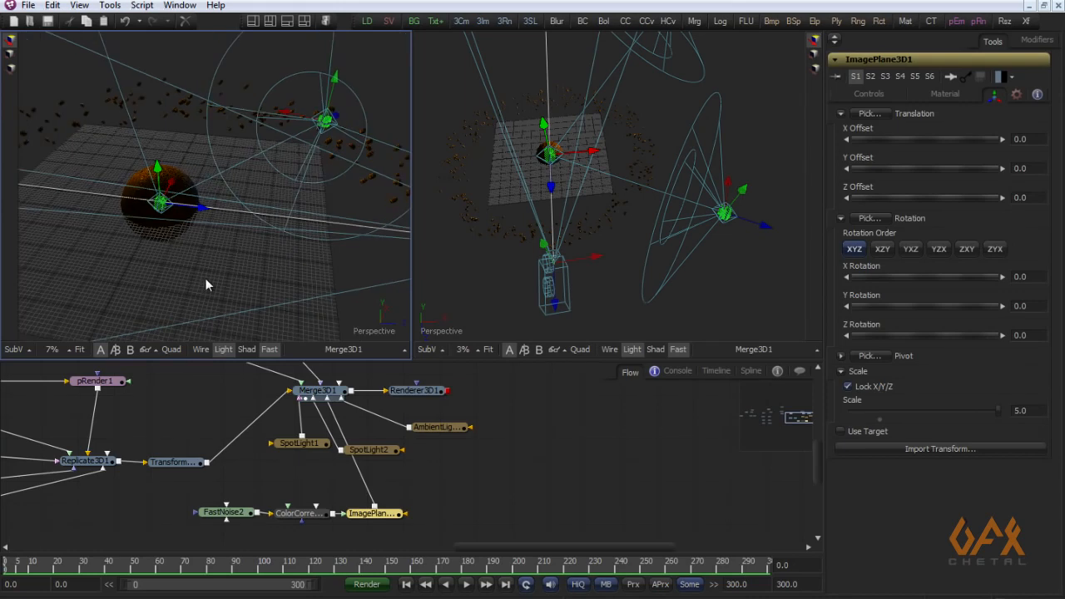
# - Set ImagePlane3D1's scale to 100 and check its size from another angle in the scene
pyautogui.click(360, 514)
pyautogui.click(1031, 410)
pyautogui.write('100')
pyautogui.press('Tab')
pyautogui.moveTo(250, 158); pyautogui.dragTo(136, 190)
pyautogui.moveTo(196, 229); pyautogui.dragTo(166, 238)
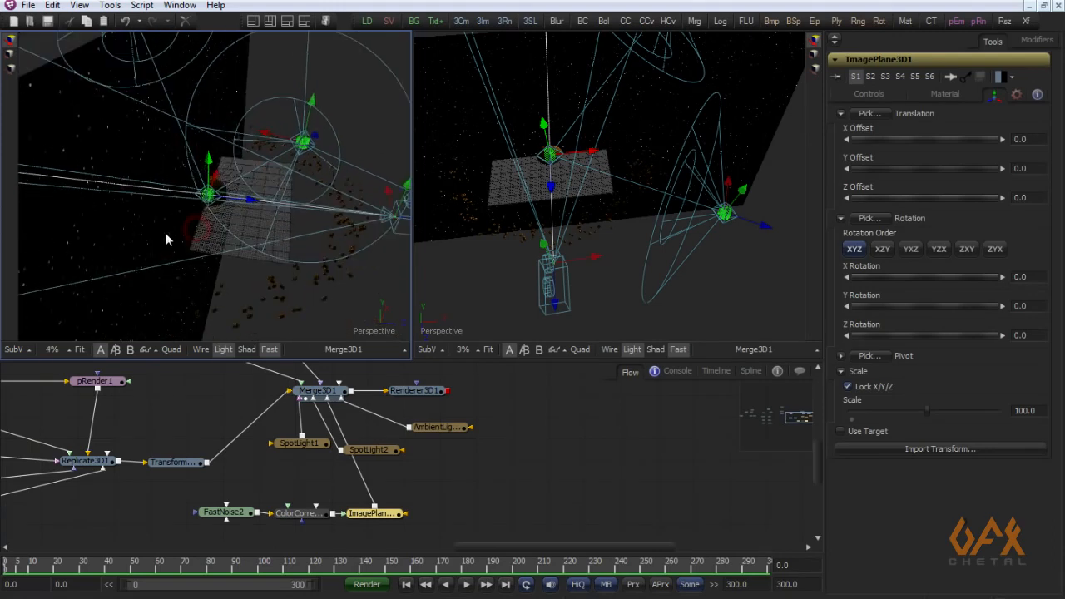
# - Move ImagePlane3D1 back behind the moon and asteroid belt to a Z offset of about -40.33
pyautogui.moveTo(253, 206)
pyautogui.mouseDown()
pyautogui.moveTo(18, 202)
pyautogui.moveTo(268, 217)
pyautogui.mouseUp()
pyautogui.moveTo(292, 261); pyautogui.dragTo(127, 197)
pyautogui.moveTo(226, 267); pyautogui.dragTo(124, 165)
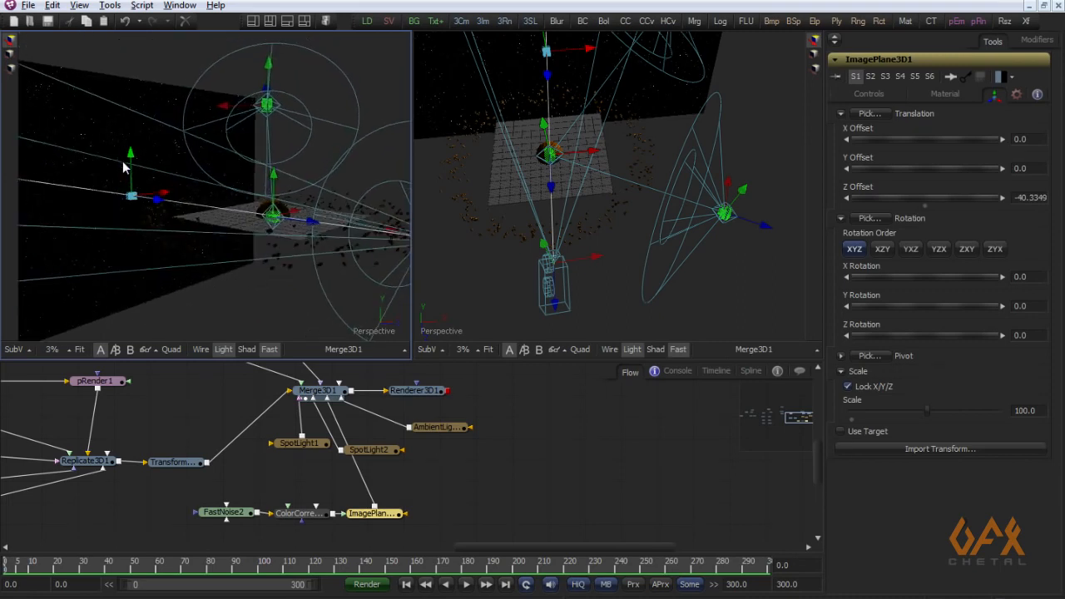
# - Show Renderer3D1 in the second viewer to check the star background in the render
pyautogui.click(409, 392)
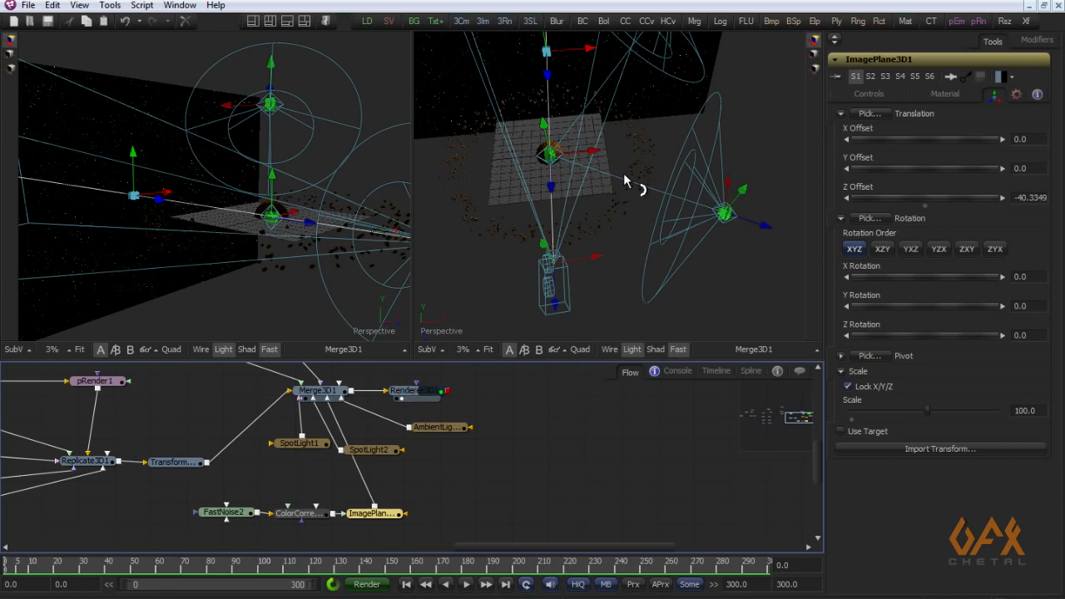
pyautogui.click(655, 171)
pyautogui.moveTo(655, 172); pyautogui.dragTo(579, 162)
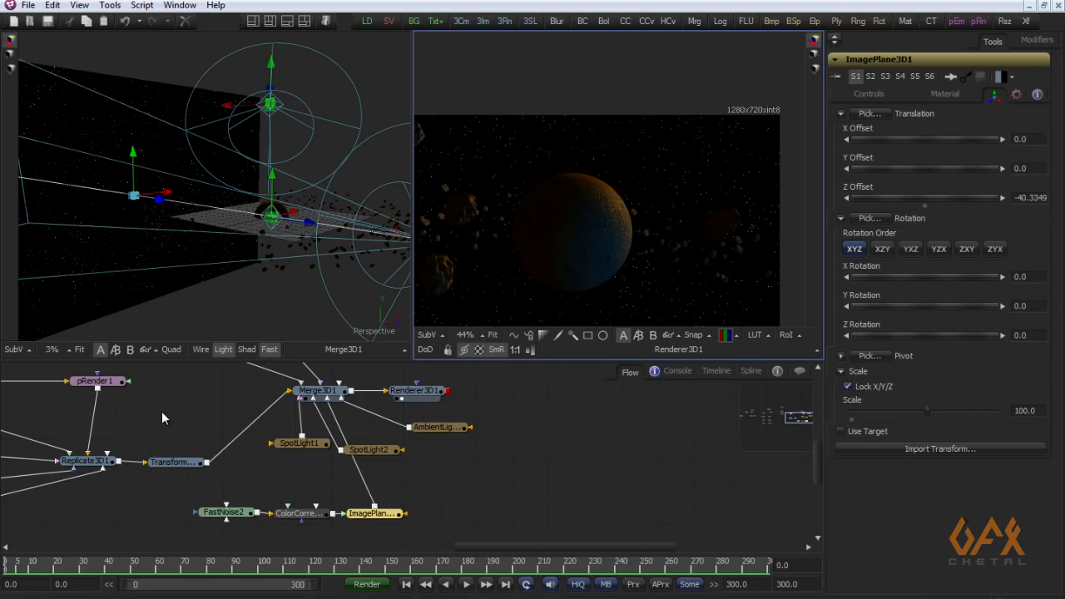
# - Find the titleB.mov reference loader in the flow and show it in the first viewer for comparison with the render
pyautogui.moveTo(154, 416); pyautogui.dragTo(297, 509)
pyautogui.scroll(-2, 297, 508)
pyautogui.moveTo(135, 453); pyautogui.dragTo(309, 416)
pyautogui.scroll(3, 309, 416)
pyautogui.moveTo(67, 466); pyautogui.dragTo(393, 468)
pyautogui.moveTo(118, 448); pyautogui.dragTo(316, 401)
pyautogui.click(193, 471)
pyautogui.press('1')
pyautogui.scroll(-3, 224, 191)
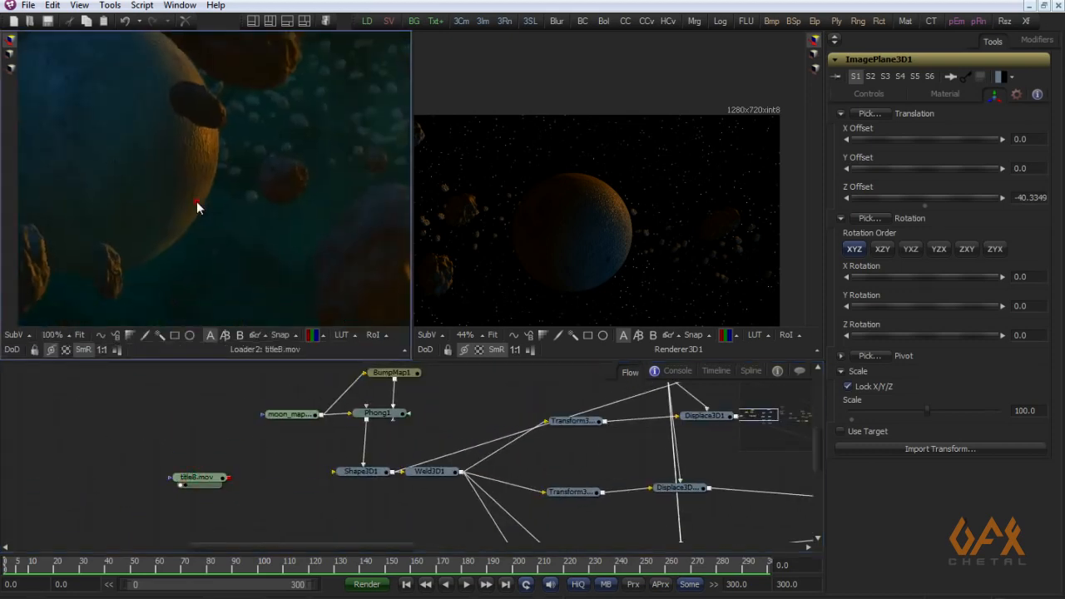